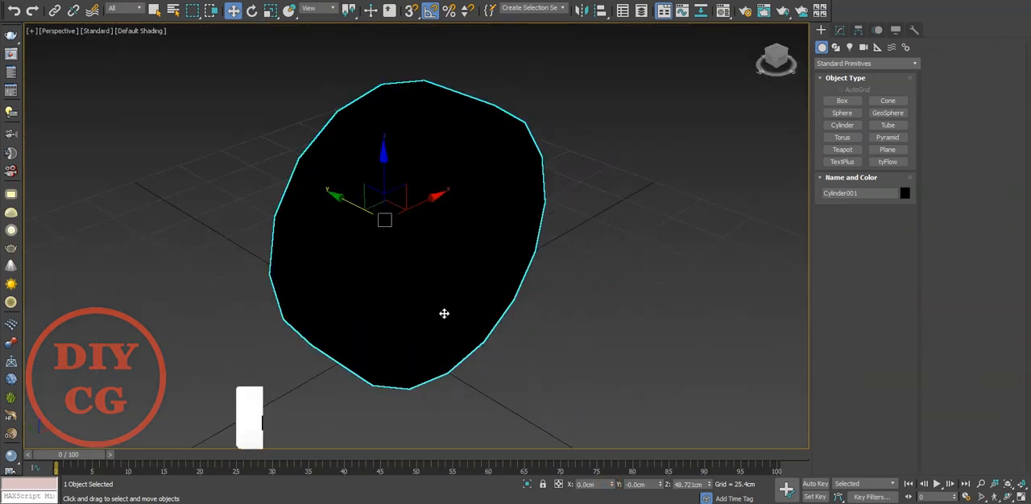
Assign the grey VRayMtl material named Material #22 to the selected cylinder and put the Material Editor away.
key(m)
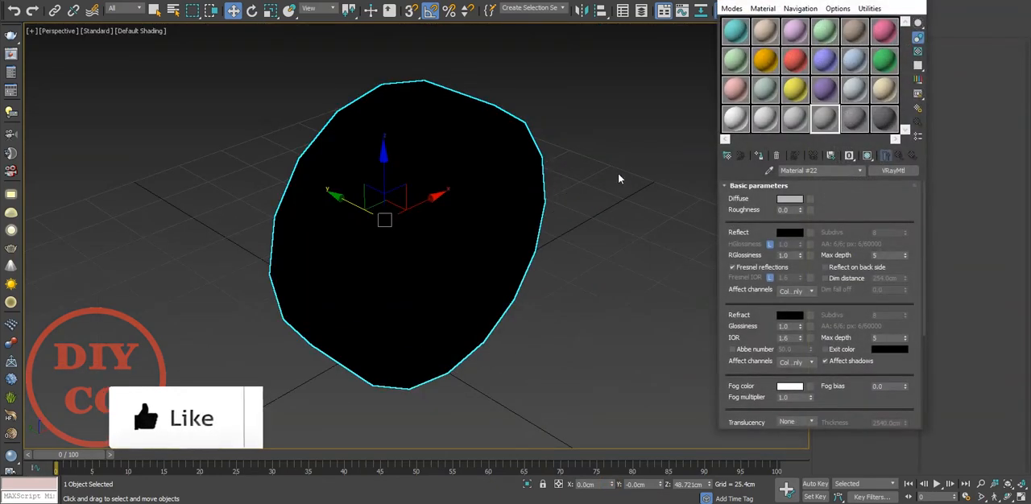
click(762, 157)
click(861, 1)
Reduce the cylinder's height to about 19.8 cm and position it upright on the ground at Z about 49 cm.
click(839, 31)
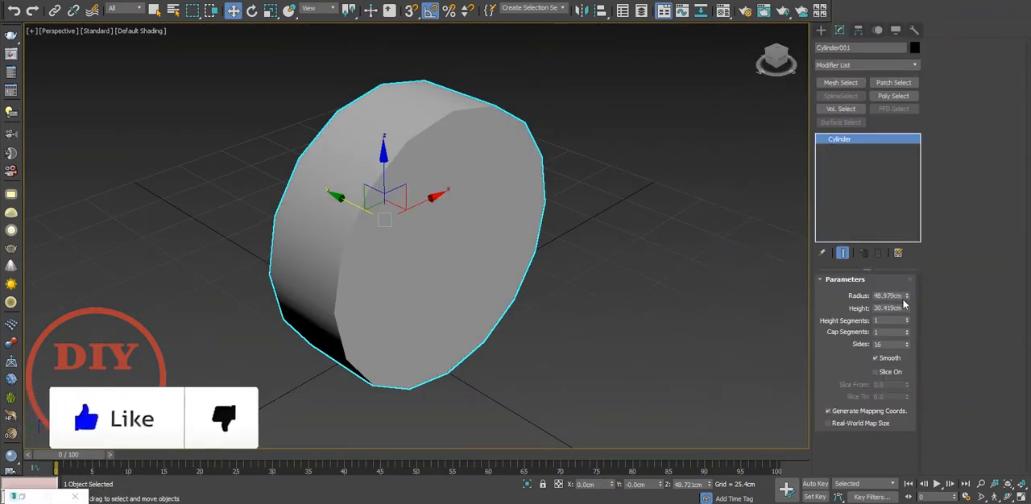
drag(905, 312, 905, 287)
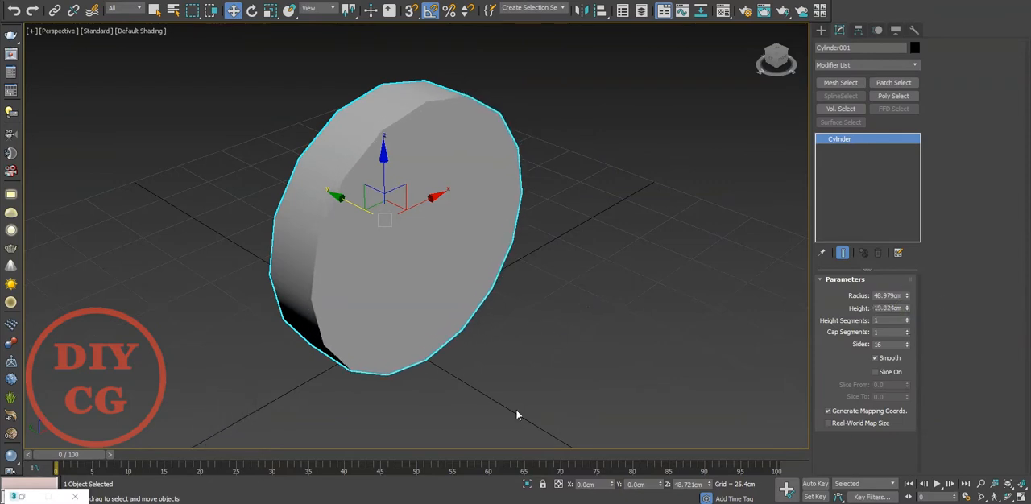
right_click(709, 484)
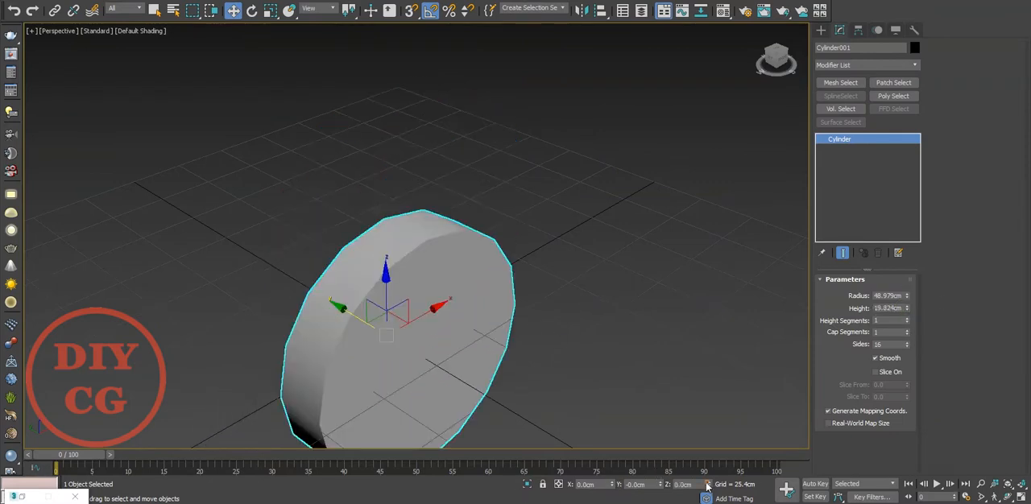
drag(388, 296, 416, 191)
key(f)
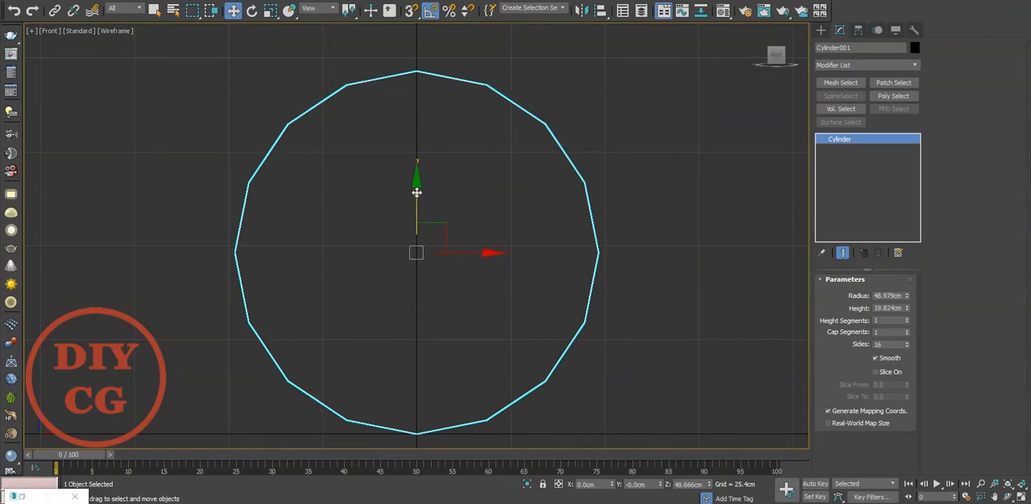
key(p)
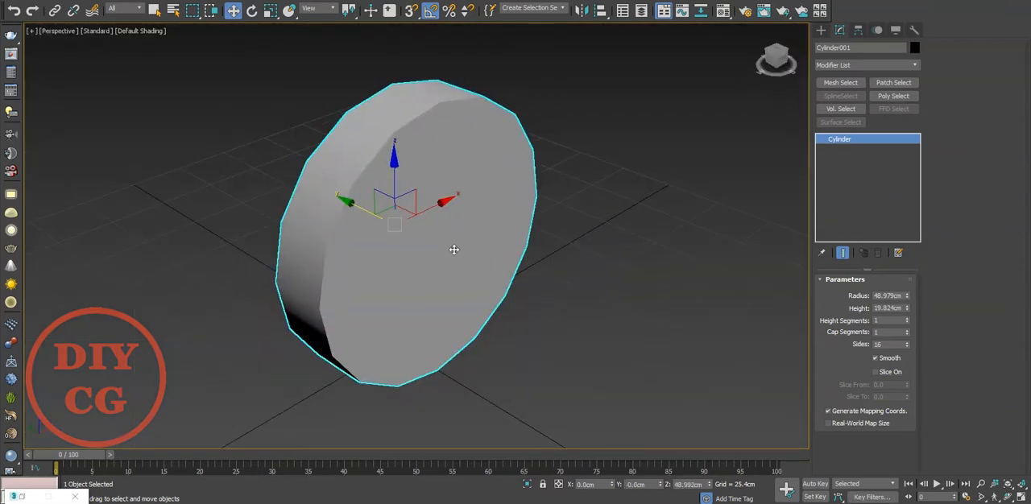
Display edged faces in the perspective view and convert the 16-sided cylinder to an Editable Poly.
key(F4)
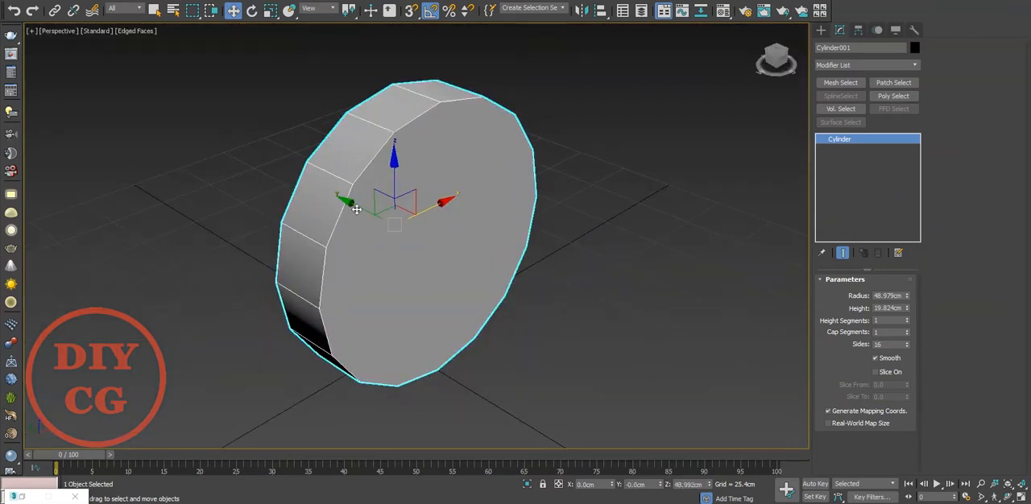
scroll(356, 209, up, 3)
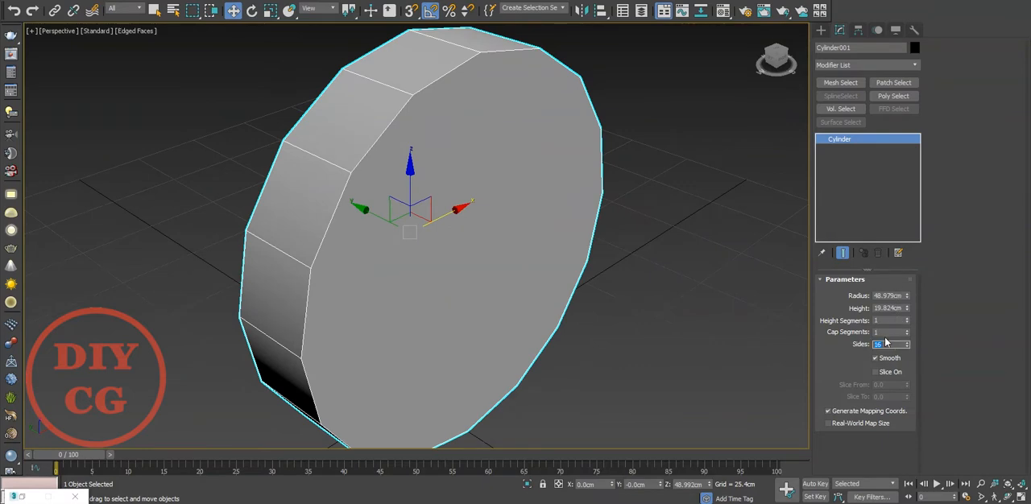
right_click(472, 231)
mouse_move(534, 354)
click(624, 361)
Select the cap polygons on both ends of the cylinder and inset them by 2.54 cm.
click(448, 283)
alt+middle_drag(448, 283, 516, 277)
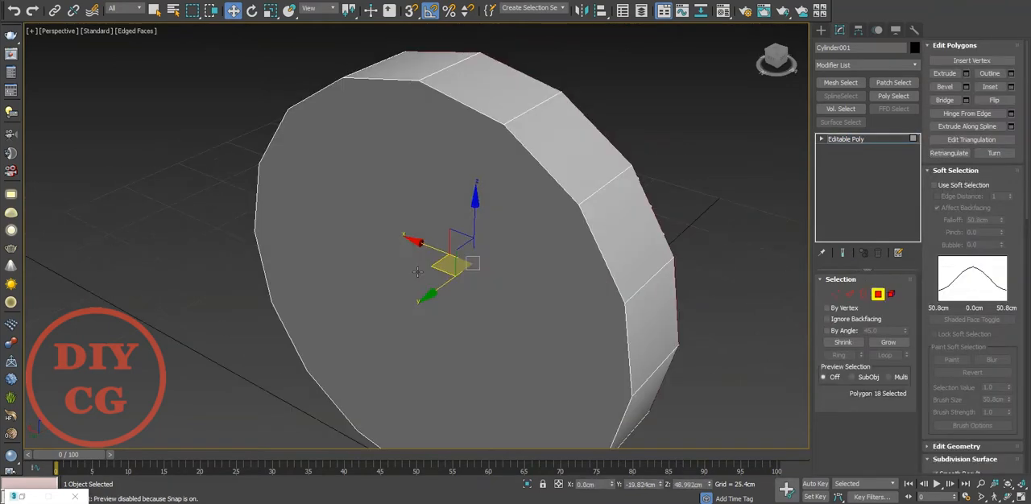
ctrl+click(444, 266)
middle_drag(444, 266, 391, 203)
right_click(391, 203)
click(280, 263)
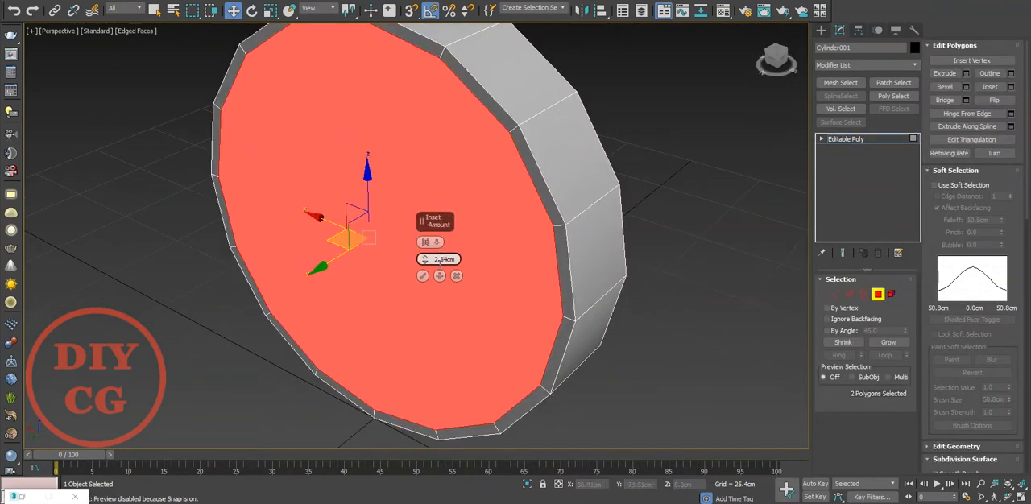
click(423, 276)
Inset both cap polygons a second time and collapse each inner face to its centre point.
right_click(429, 230)
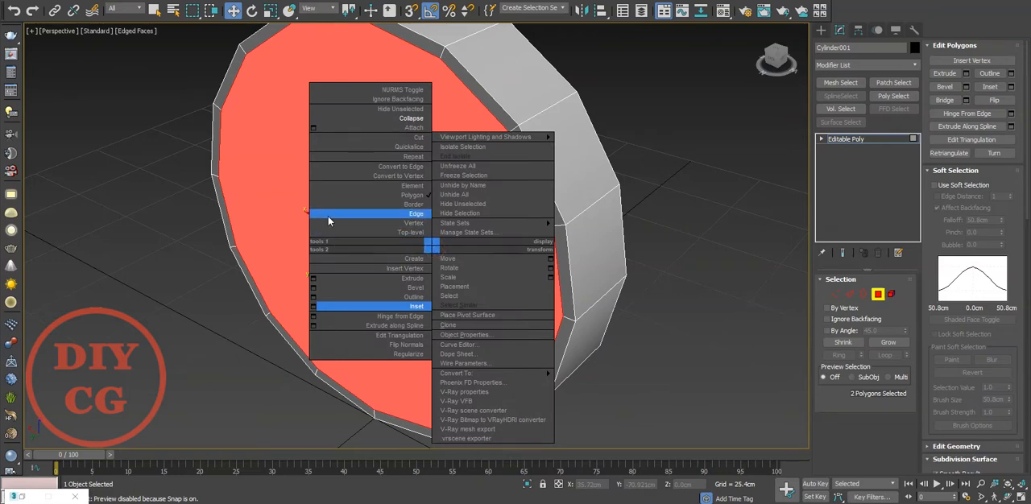
click(316, 297)
click(422, 277)
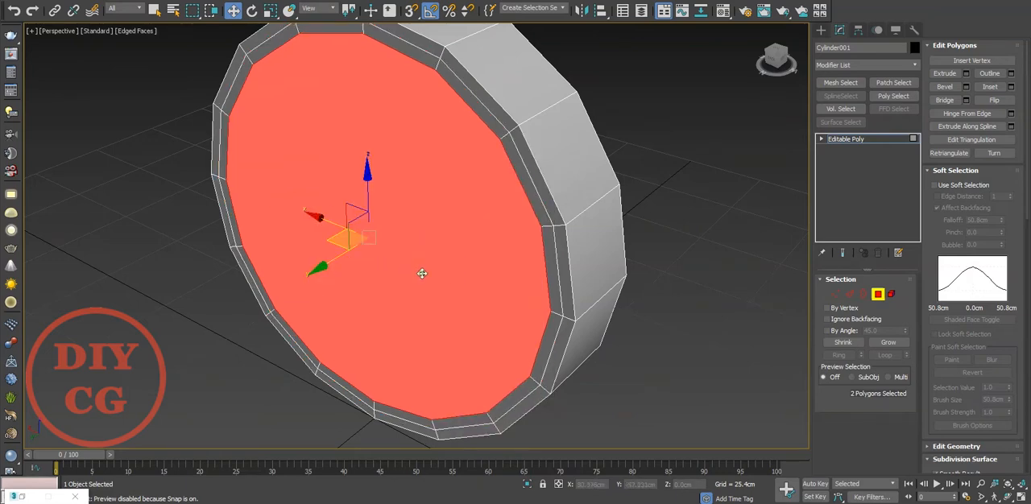
right_click(419, 270)
click(356, 141)
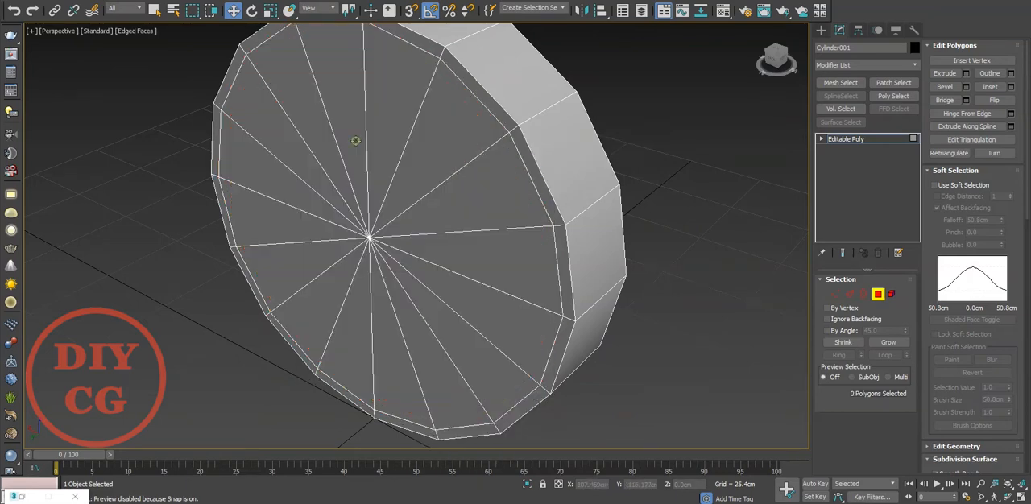
Select every second radial edge on both caps and remove these edges together with their vertices.
key(2)
ctrl+click(466, 172)
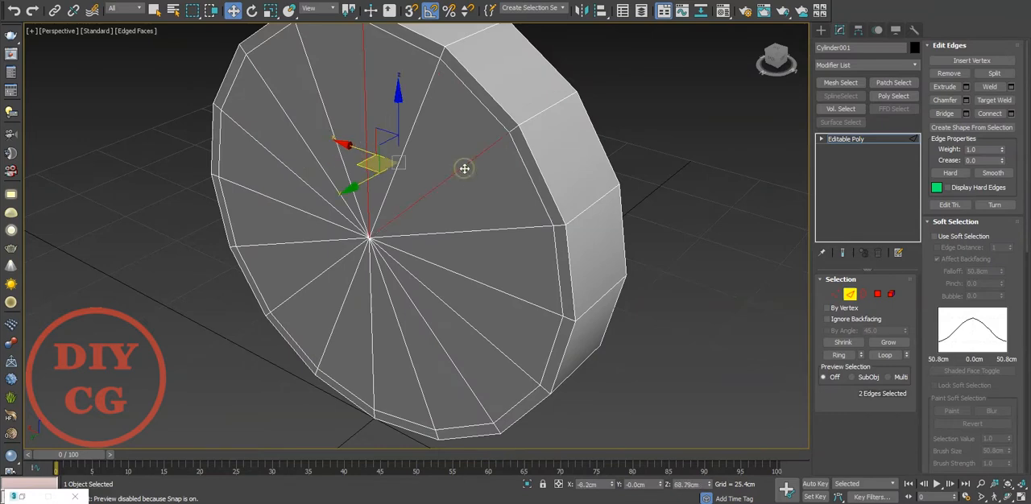
key(f)
scroll(439, 159, up, 3)
scroll(408, 133, down, 1)
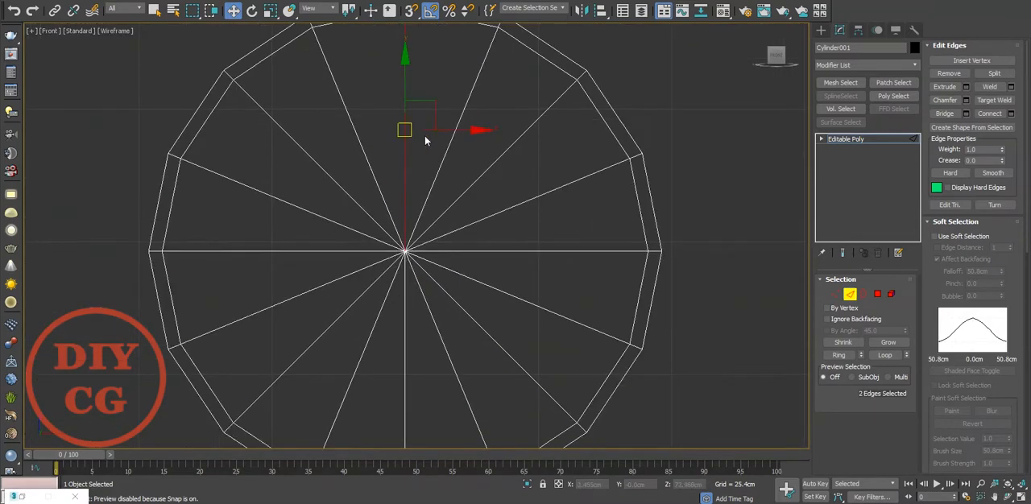
ctrl+drag(508, 120, 506, 119)
ctrl+drag(563, 223, 558, 269)
ctrl+drag(528, 322, 499, 362)
ctrl+drag(433, 365, 391, 399)
ctrl+drag(346, 370, 276, 86)
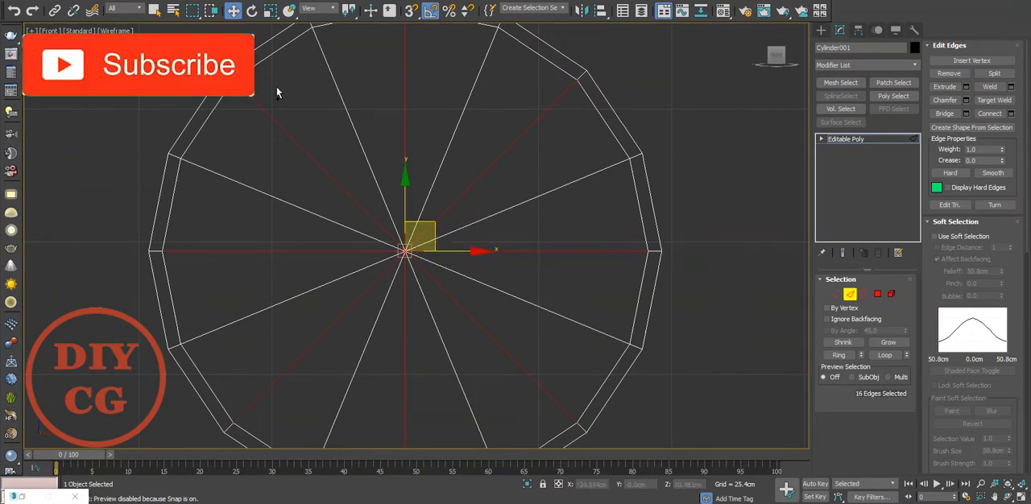
key(ctrl+BackSpace)
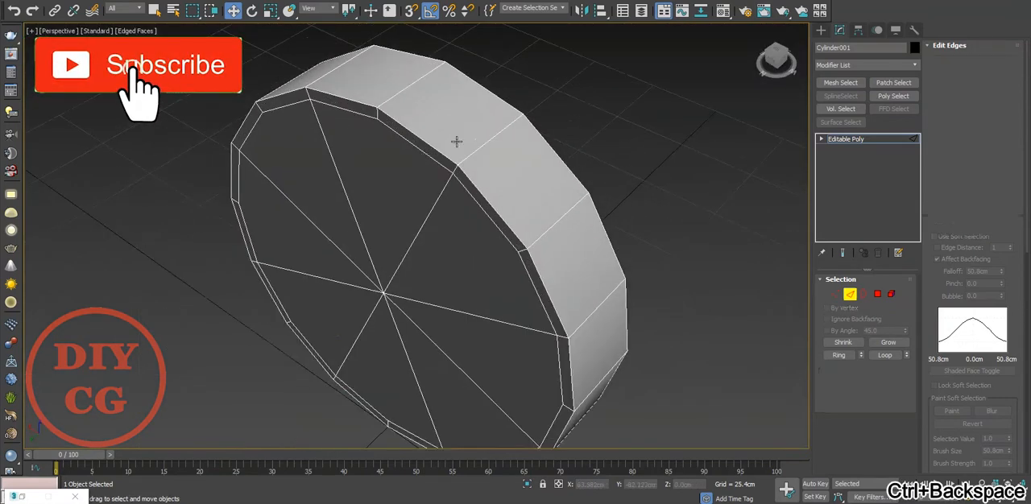
Connect the ring of edges across the cylinder's side wall with 2 segments and a pinch of 63.
key(2)
click(486, 143)
click(838, 354)
right_click(671, 187)
click(552, 228)
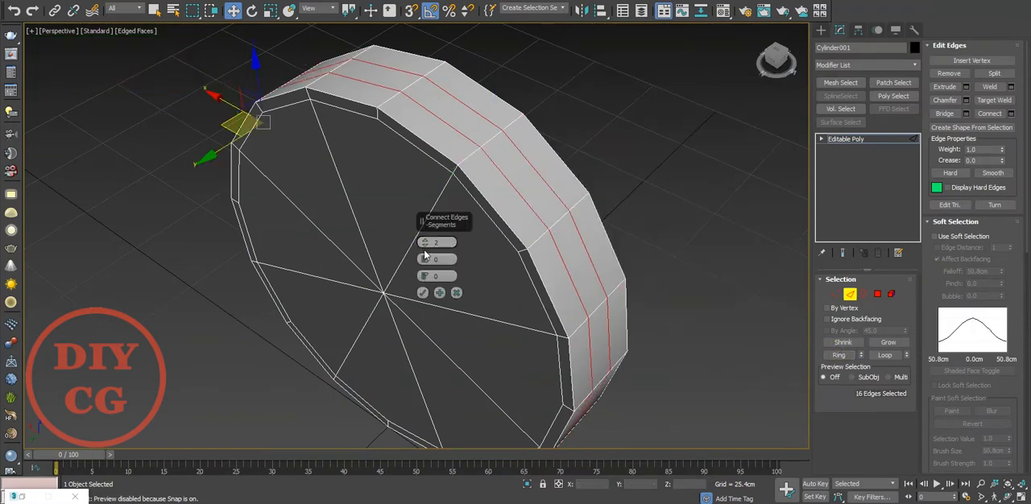
drag(424, 263, 486, 118)
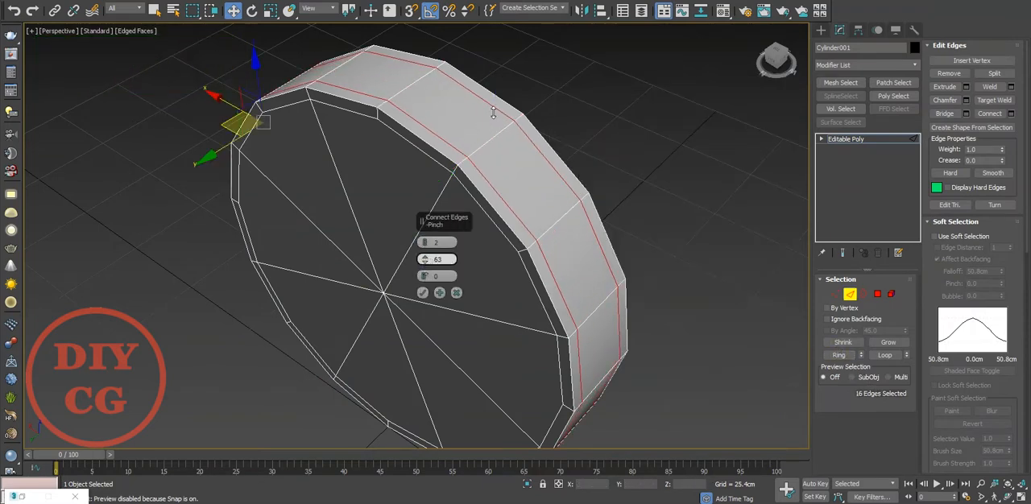
click(423, 292)
Select the outer rim edge loops of both caps and chamfer them by about 2.1 cm with 1 segment.
scroll(499, 224, up, 10)
key(2)
key(2)
double_click(440, 215)
scroll(440, 215, down, 2)
alt+middle_drag(440, 215, 490, 204)
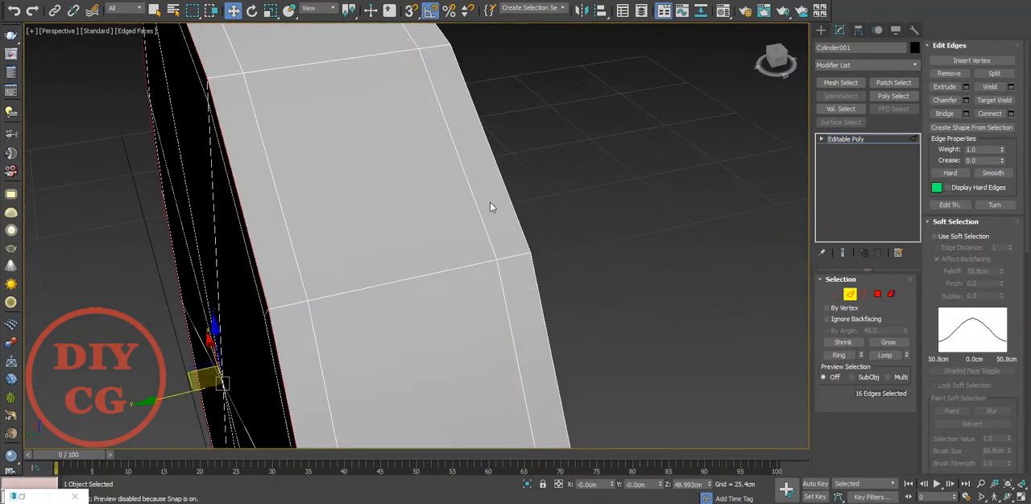
scroll(416, 190, down, 3)
scroll(444, 136, up, 5)
right_click(442, 134)
click(335, 211)
drag(424, 259, 425, 266)
scroll(354, 184, down, 4)
scroll(358, 190, down, 2)
alt+middle_drag(357, 198, 379, 241)
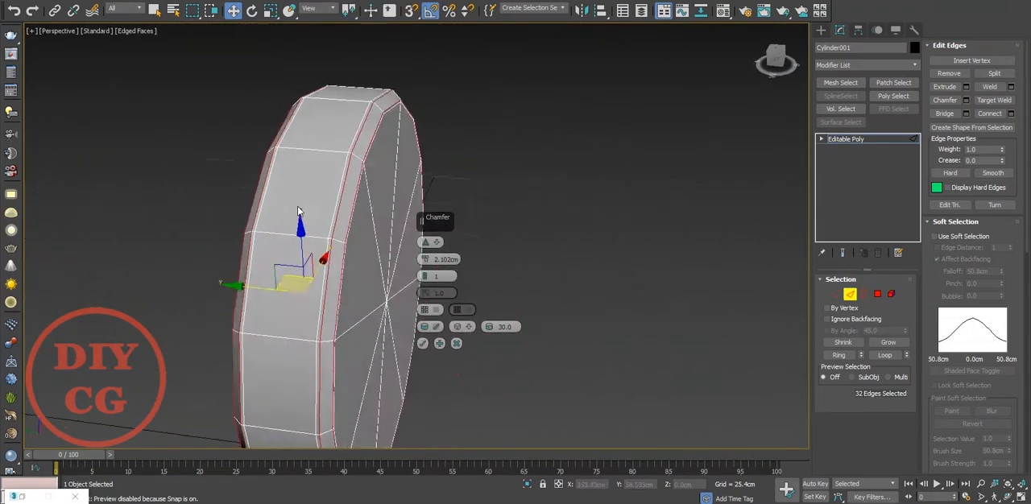
scroll(386, 265, up, 6)
click(424, 343)
Select all vertices of one cap side in the top view and move them outward along Y to widen the cylinder.
scroll(580, 222, down, 6)
scroll(590, 223, up, 4)
mouse_move(580, 223)
alt+middle_down()
mouse_move(667, 191)
mouse_move(572, 228)
alt+middle_up()
scroll(588, 223, down, 3)
key(1)
key(t)
scroll(444, 257, up, 5)
drag(540, 188, 270, 226)
scroll(376, 171, up, 3)
drag(484, 160, 490, 131)
key(p)
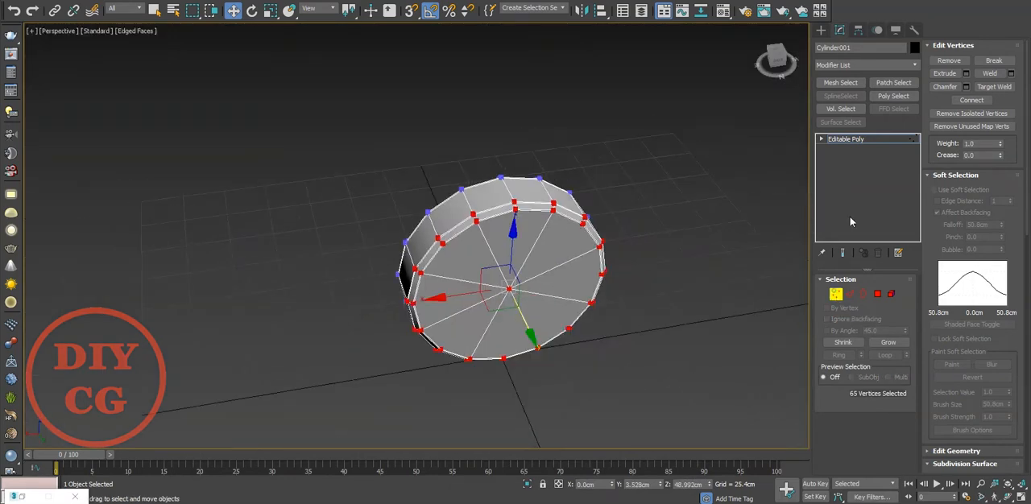
click(836, 293)
Add a TurboSmooth modifier with 3 iterations and inspect the smoothed cylinder without edged faces.
click(864, 66)
text(tu)
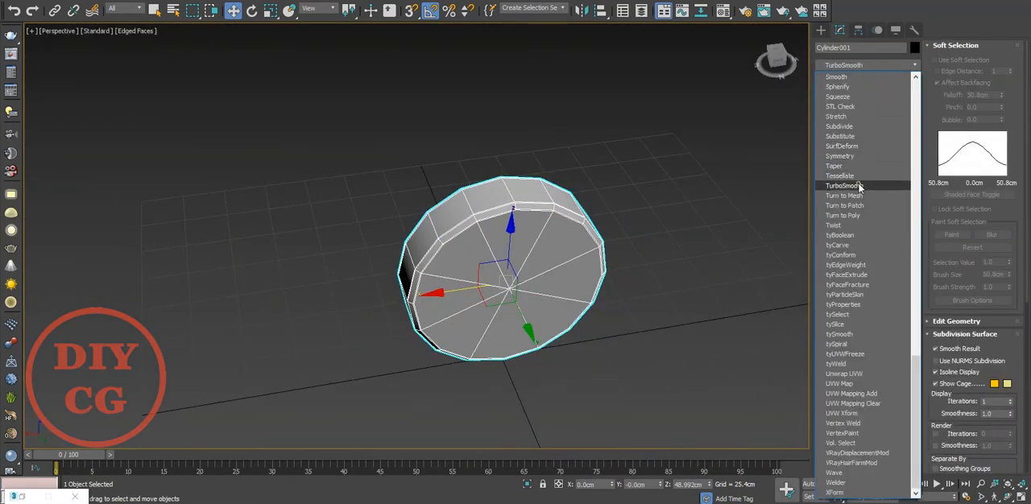
click(843, 186)
scroll(532, 227, up, 3)
click(903, 297)
click(903, 297)
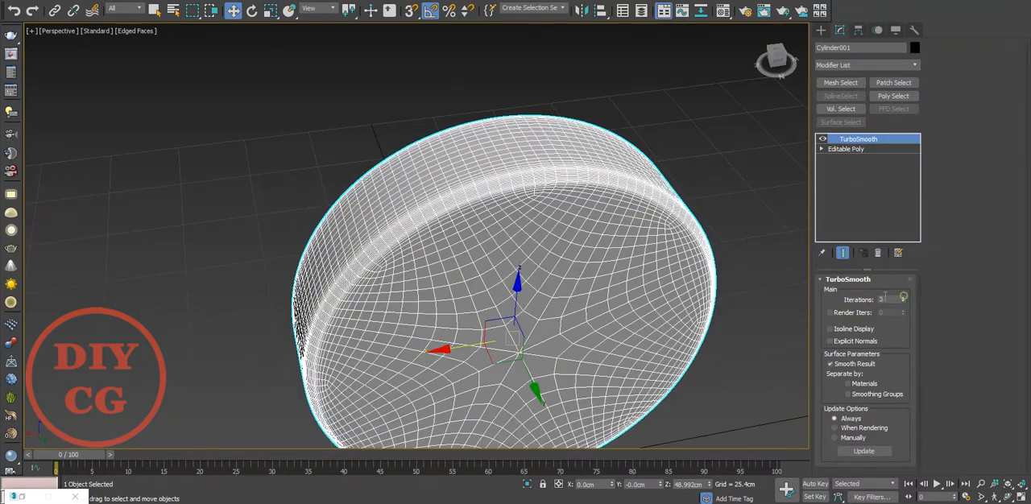
click(757, 302)
key(F4)
mouse_move(736, 306)
alt+middle_down()
mouse_move(507, 249)
mouse_move(612, 265)
mouse_move(609, 237)
mouse_move(516, 272)
alt+middle_up()
click(516, 271)
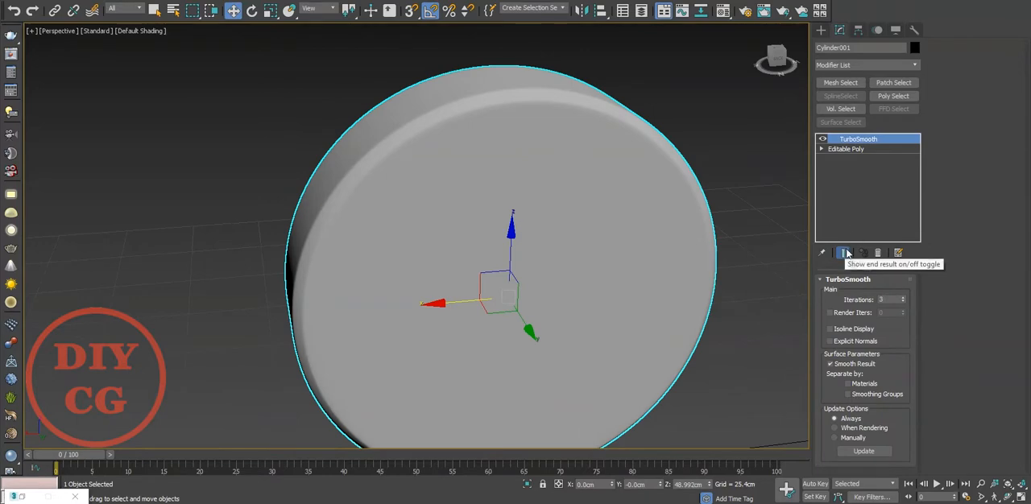
Delete the TurboSmooth modifier from the cylinder and display edged faces again.
click(877, 253)
click(755, 196)
click(645, 213)
key(F4)
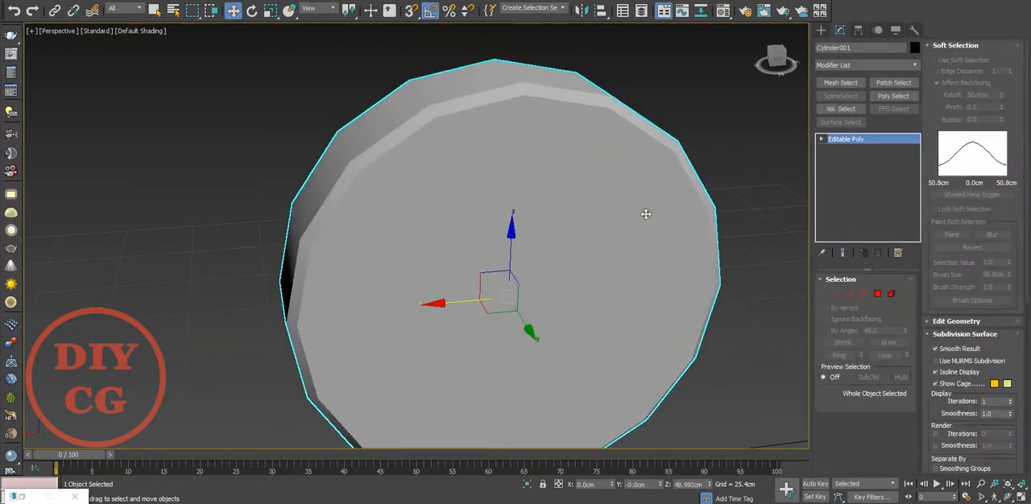
Select the eight polygons around the front cap's centre vertex and inset them.
click(835, 294)
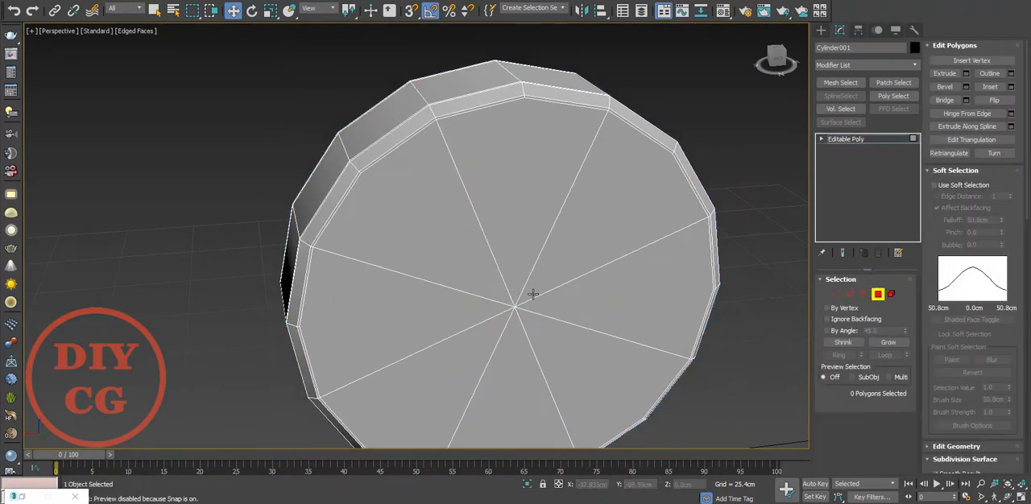
click(513, 308)
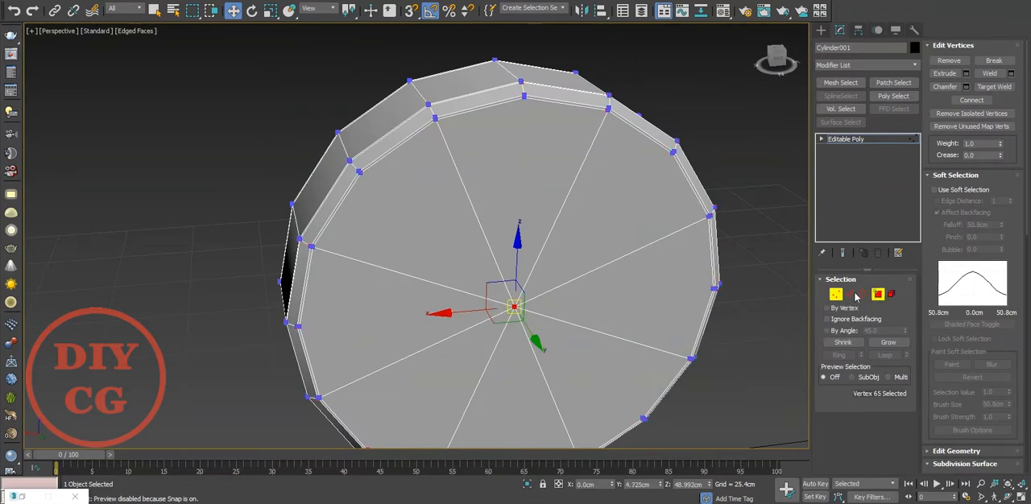
ctrl+click(877, 294)
right_click(434, 248)
click(282, 312)
right_click(434, 277)
click(327, 335)
click(422, 276)
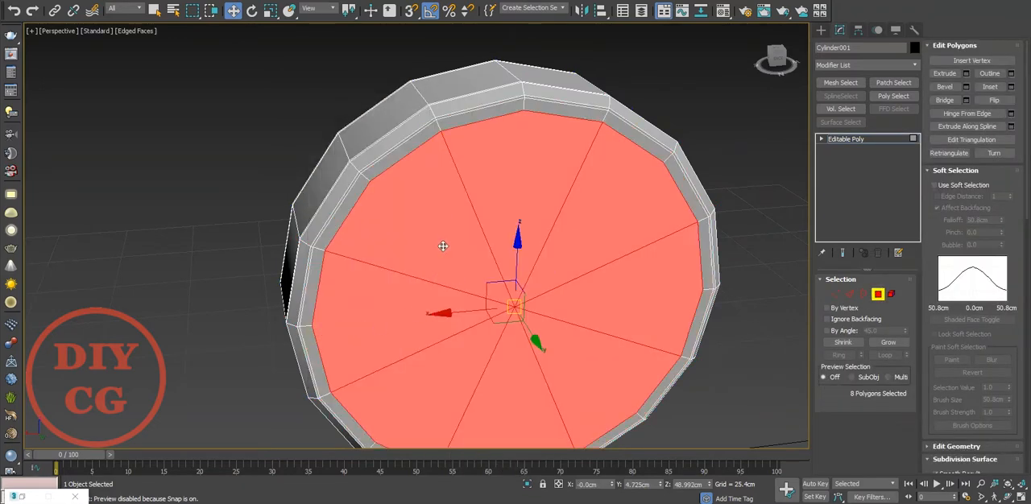
Extrude the eight inset cap polygons inward with a height of about -0.75 cm.
right_click(449, 235)
click(333, 268)
right_click(426, 260)
drag(426, 260, 430, 267)
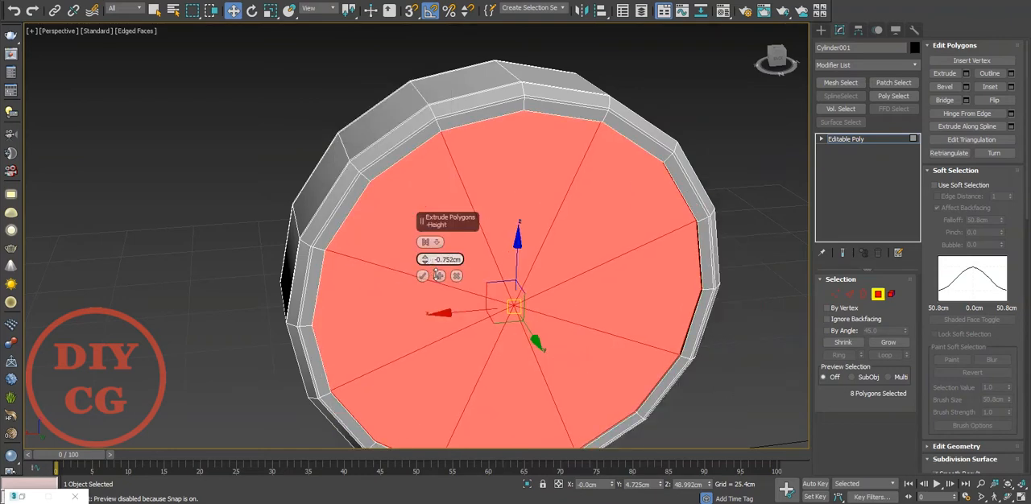
click(422, 277)
Inset the recessed cap polygons by 2.54 cm and clear the polygon selection.
right_click(558, 213)
click(456, 267)
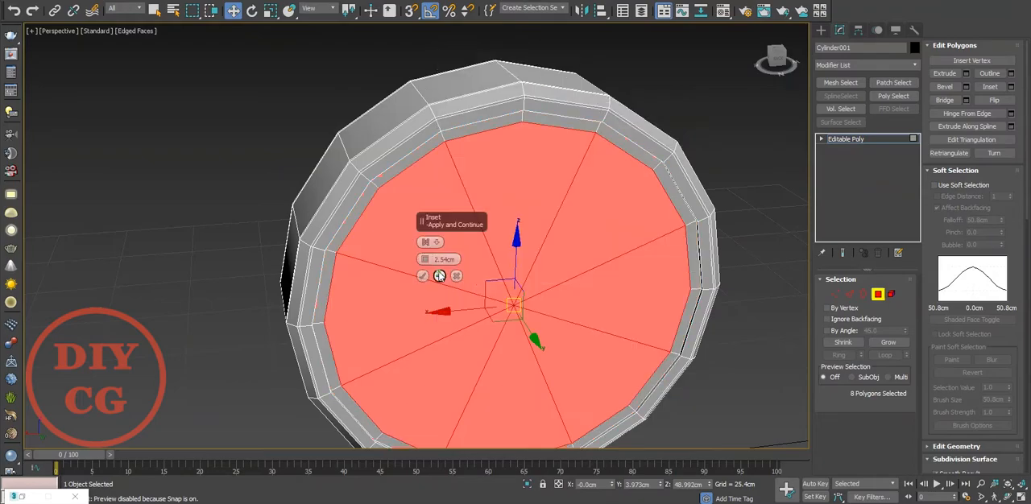
click(423, 276)
scroll(496, 244, down, 5)
click(618, 261)
Select the 16-edge loop along the cap's recessed step, chamfer it slightly and leave edge editing.
scroll(515, 276, up, 5)
alt+middle_drag(499, 274, 421, 282)
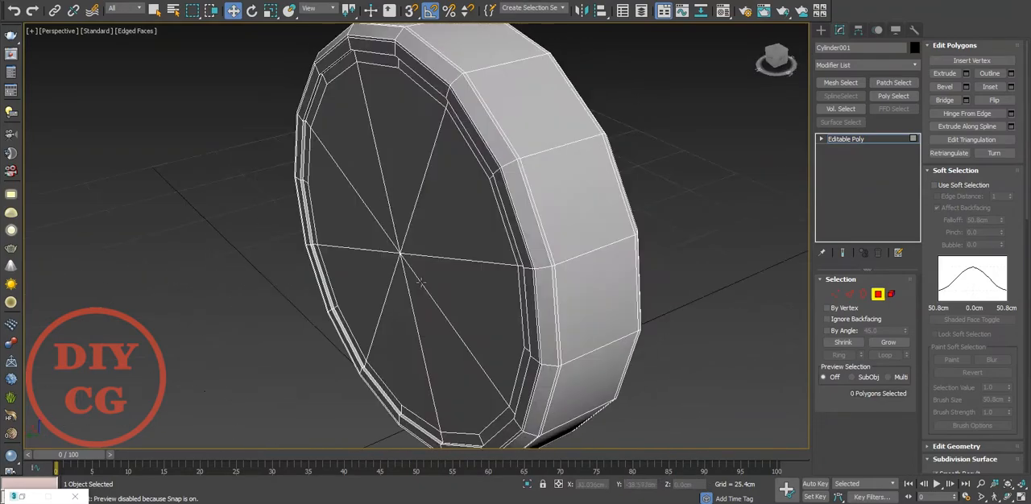
scroll(504, 247, up, 4)
alt+middle_drag(503, 246, 534, 260)
scroll(683, 209, down, 3)
scroll(520, 145, up, 5)
middle_drag(523, 69, 483, 151)
scroll(484, 152, up, 2)
key(2)
double_click(479, 131)
right_click(476, 130)
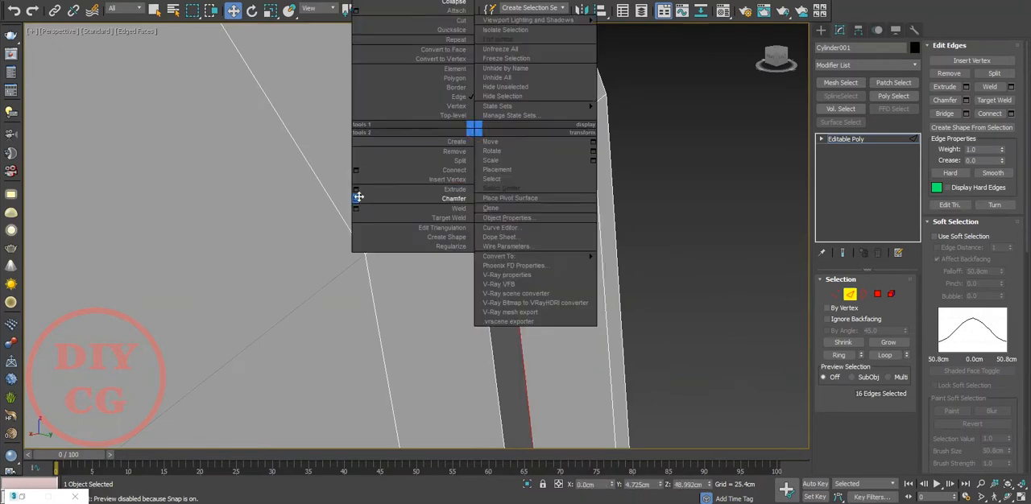
click(358, 199)
drag(424, 256, 424, 269)
click(423, 343)
click(700, 288)
scroll(700, 288, down, 5)
alt+middle_drag(624, 266, 532, 250)
click(854, 294)
Preview the recessed cap with a TurboSmooth modifier and edged faces hidden, and delete the modifier again.
click(851, 68)
text(tu)
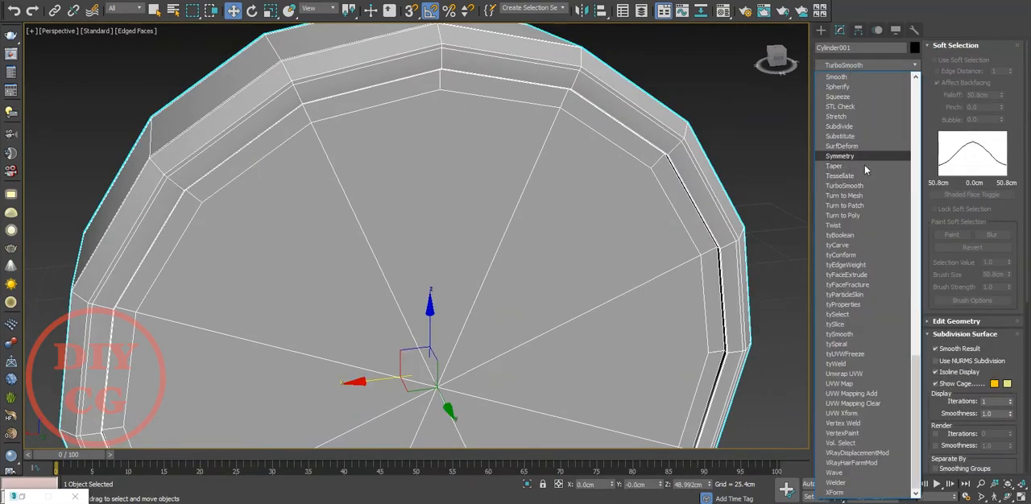
click(864, 186)
click(904, 297)
click(904, 297)
click(770, 295)
key(F4)
mouse_move(615, 276)
alt+middle_down()
mouse_move(607, 221)
mouse_move(649, 249)
mouse_move(637, 278)
mouse_move(463, 269)
mouse_move(607, 285)
mouse_move(508, 184)
alt+middle_up()
click(507, 185)
click(878, 253)
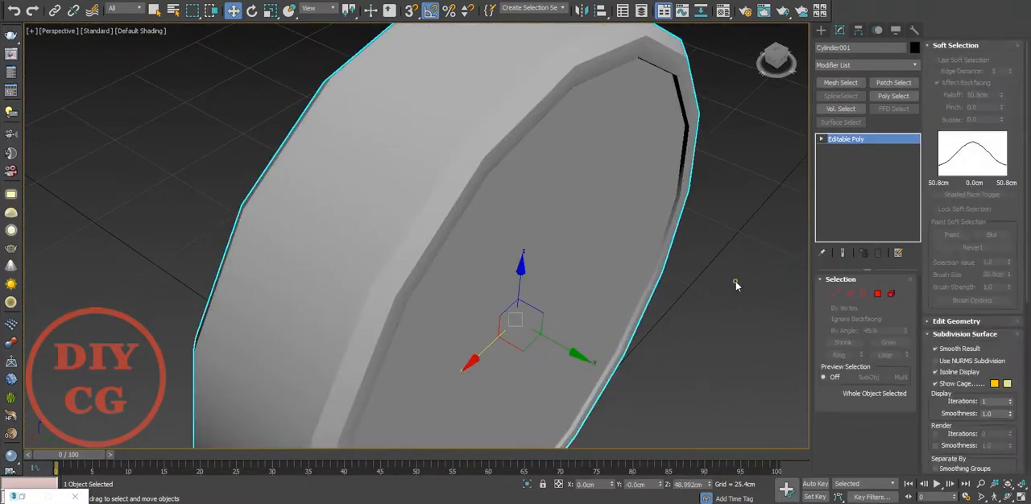
Show edged faces, set the selected disc's Z position to 0 cm and view it from the front.
click(735, 281)
key(F4)
click(578, 276)
alt+middle_drag(625, 242, 566, 211)
key(f)
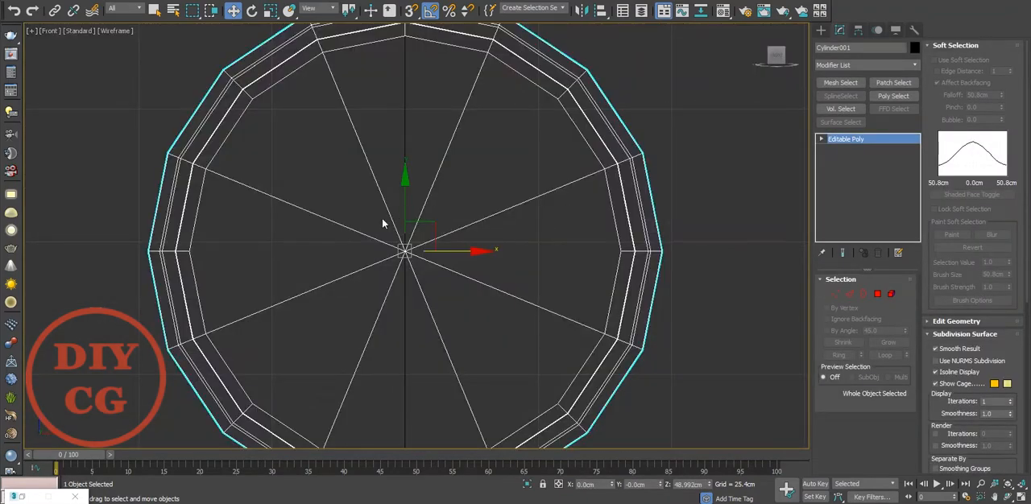
scroll(499, 185, down, 3)
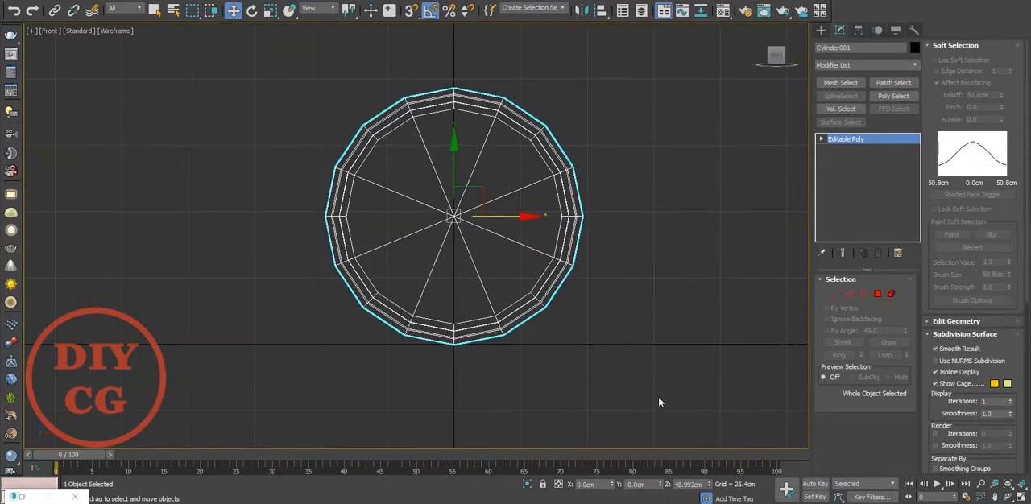
right_click(708, 487)
scroll(467, 344, up, 5)
scroll(539, 274, down, 7)
click(584, 167)
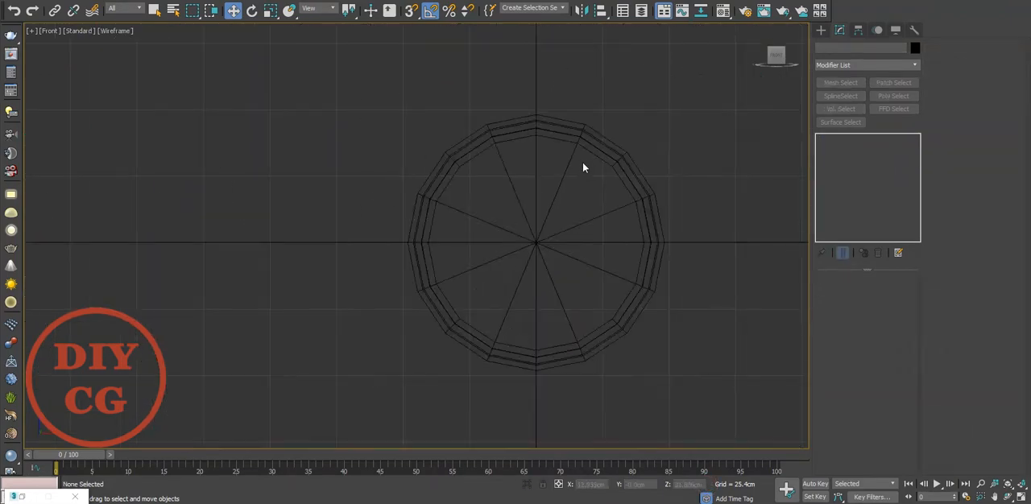
click(562, 198)
scroll(558, 204, up, 2)
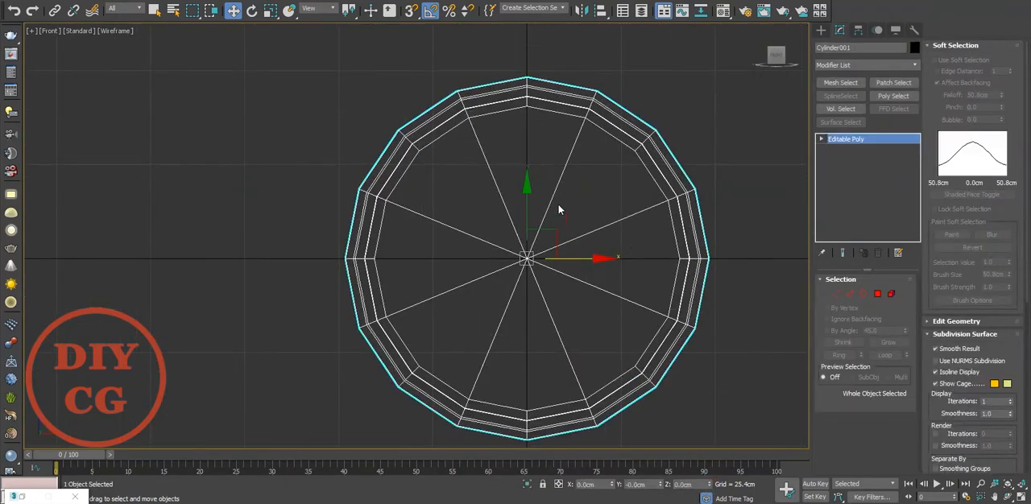
click(875, 295)
click(538, 102)
scroll(566, 98, up, 3)
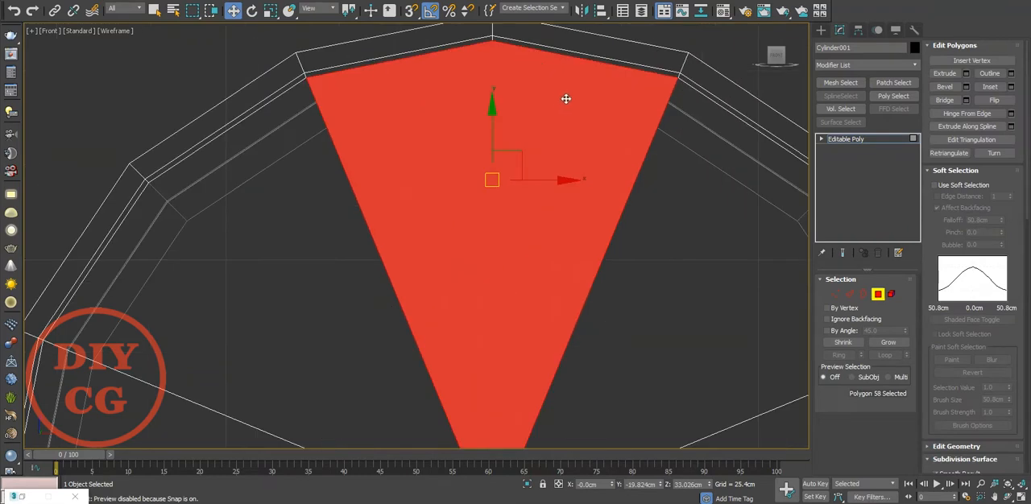
click(579, 46)
scroll(586, 62, down, 5)
middle_drag(622, 160, 604, 227)
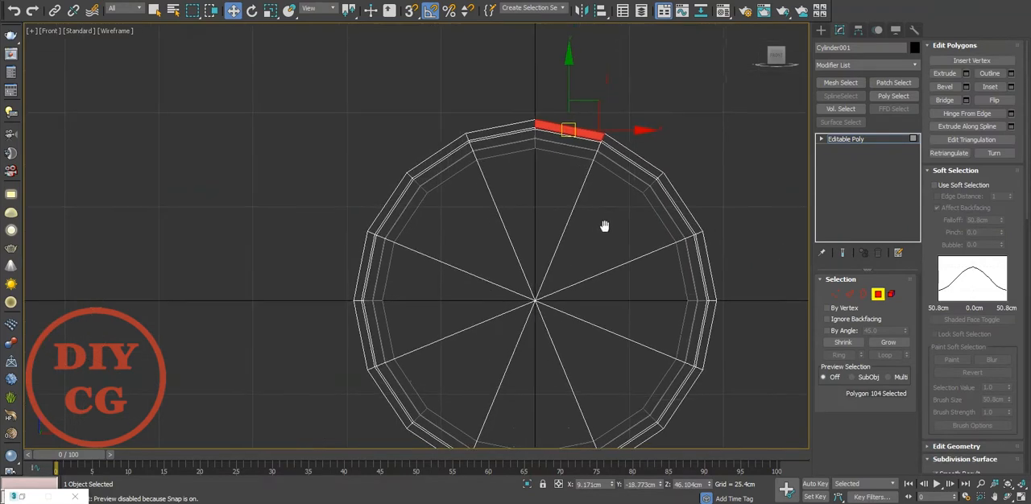
Clone the whole disc element as a smaller concentric copy into a separate object named inner.
click(890, 294)
click(537, 211)
key(e)
key(r)
drag(544, 290, 543, 304)
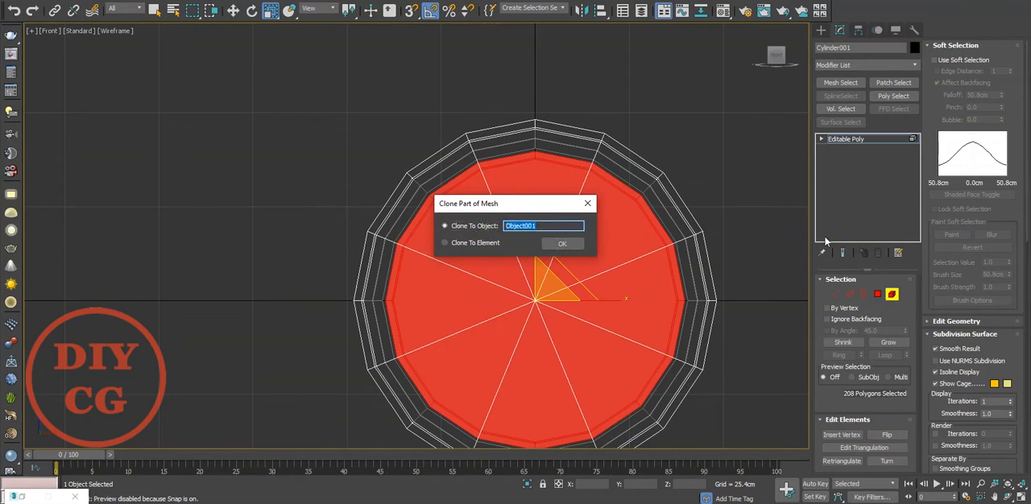
key(Return)
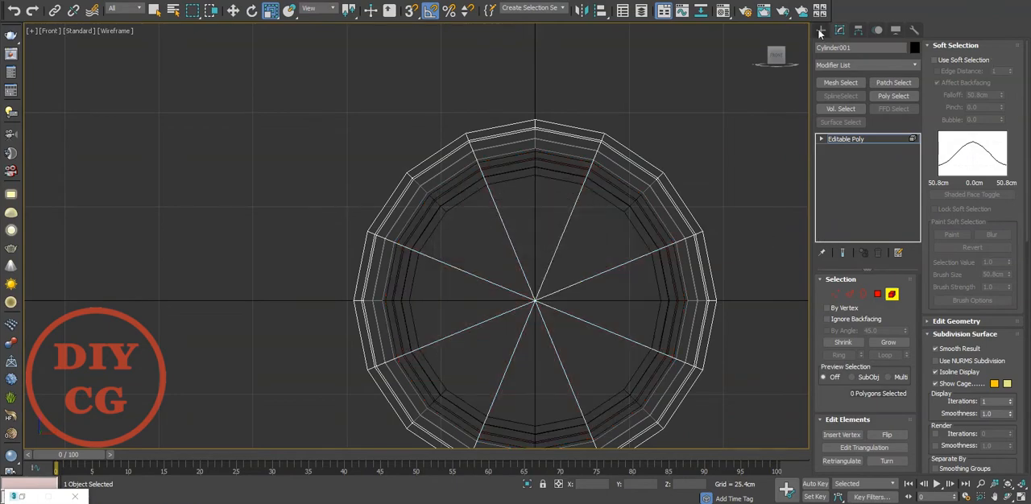
Select the loop of 16 rim polygons on the inner object and delete all its other polygons.
click(820, 33)
click(768, 137)
click(596, 194)
scroll(596, 193, up, 4)
key(4)
click(597, 193)
scroll(574, 159, up, 4)
click(574, 117)
shift+click(664, 143)
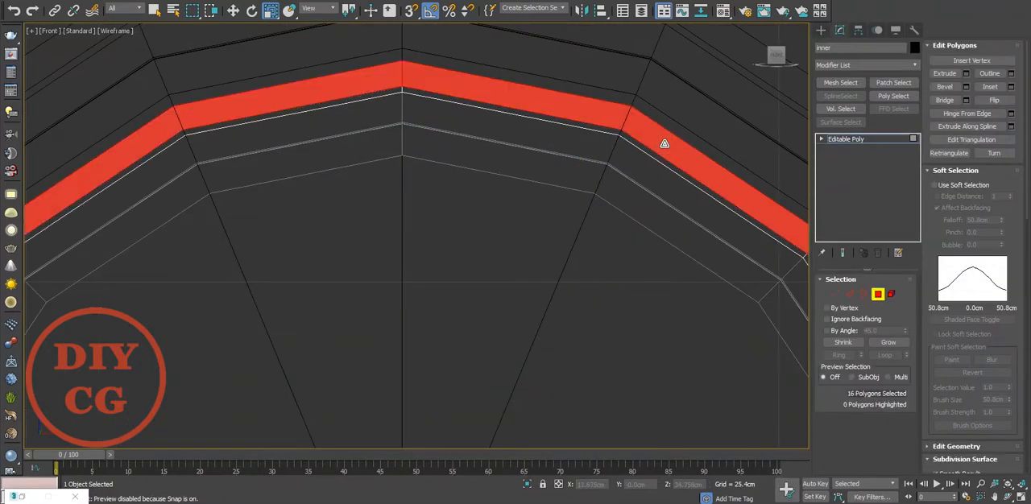
key(ctrl+i)
key(Delete)
Select the remaining ring's inner 16-edge border and isolate the ring in the Perspective view.
scroll(649, 142, down, 2)
key(2)
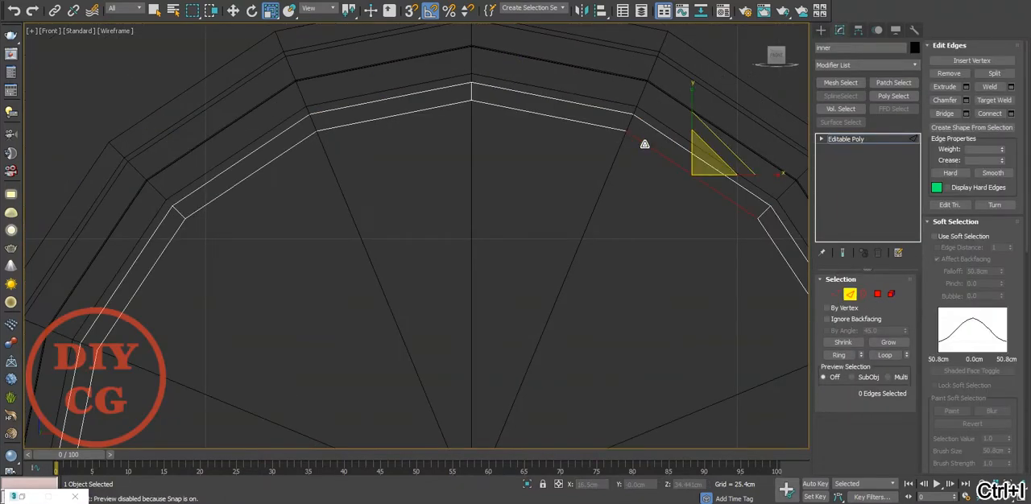
click(648, 144)
scroll(598, 134, down, 4)
key(3)
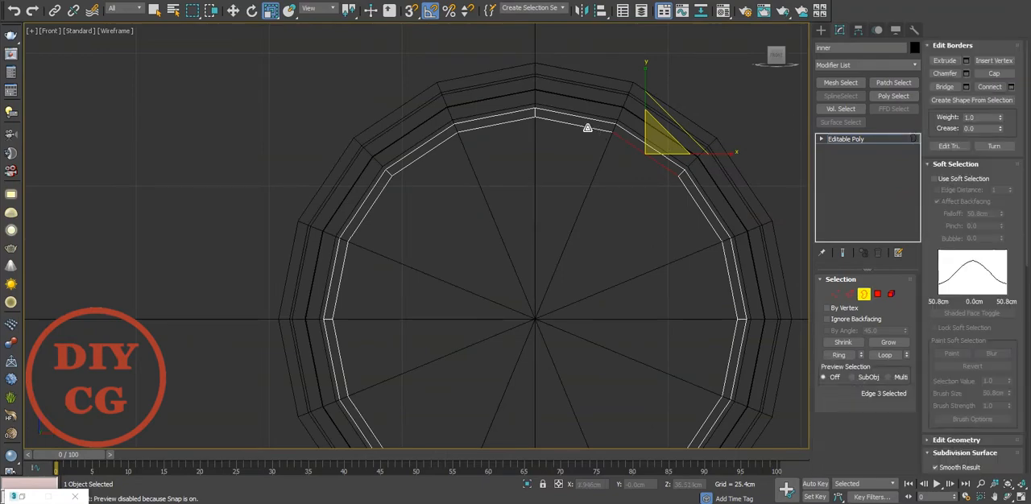
click(587, 128)
key(p)
scroll(547, 313, down, 3)
alt+middle_drag(547, 313, 477, 414)
click(527, 485)
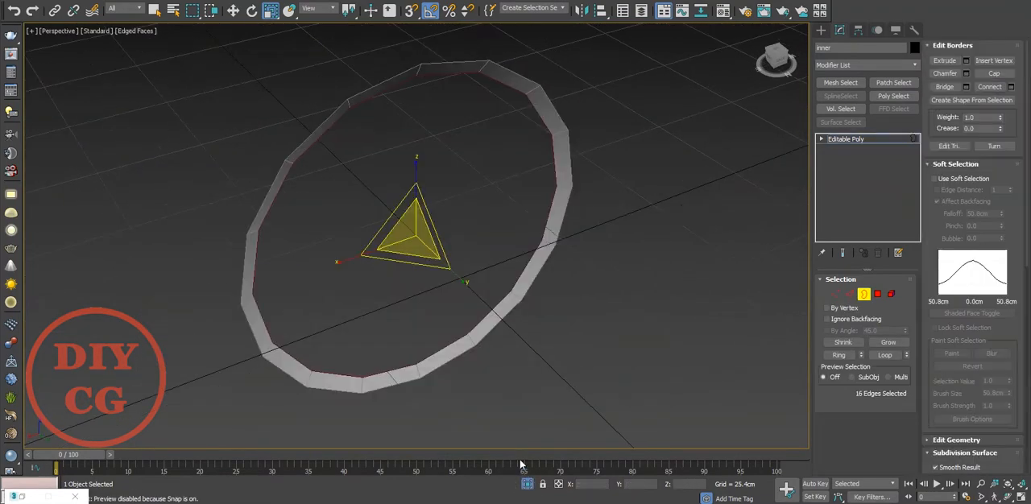
Flatten the ring by snapping its selected inner border level with the outer border along Y.
scroll(416, 260, up, 5)
alt+middle_drag(415, 260, 266, 225)
key(w)
scroll(329, 231, down, 2)
scroll(239, 132, up, 2)
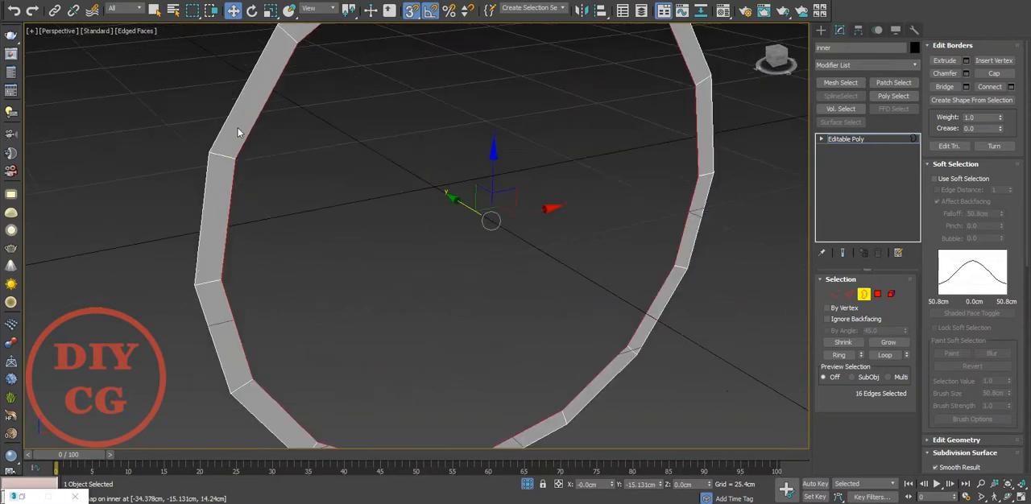
middle_drag(239, 131, 293, 226)
Select the ring's 16 radial edges and connect them with one edge loop through the middle.
key(2)
scroll(310, 173, down, 5)
scroll(238, 346, up, 1)
scroll(238, 346, up, 2)
click(312, 134)
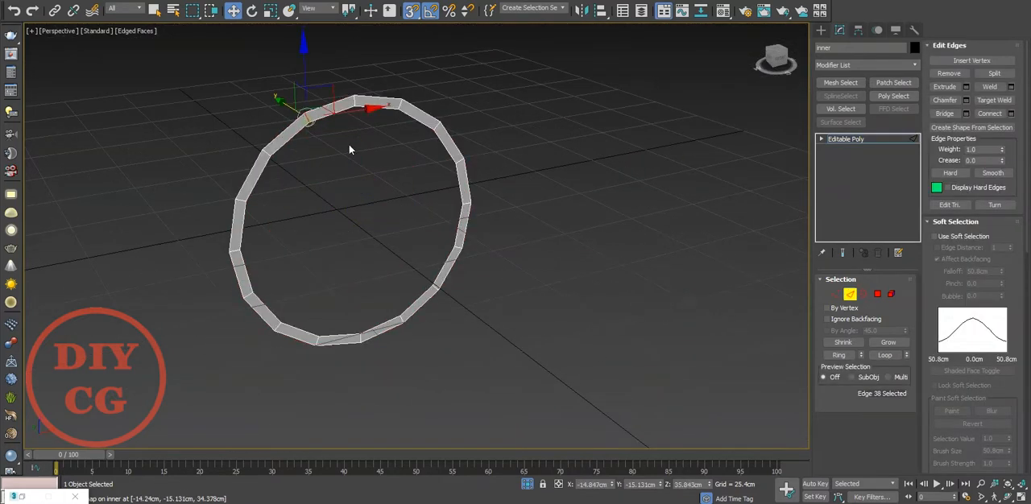
click(839, 354)
right_click(470, 226)
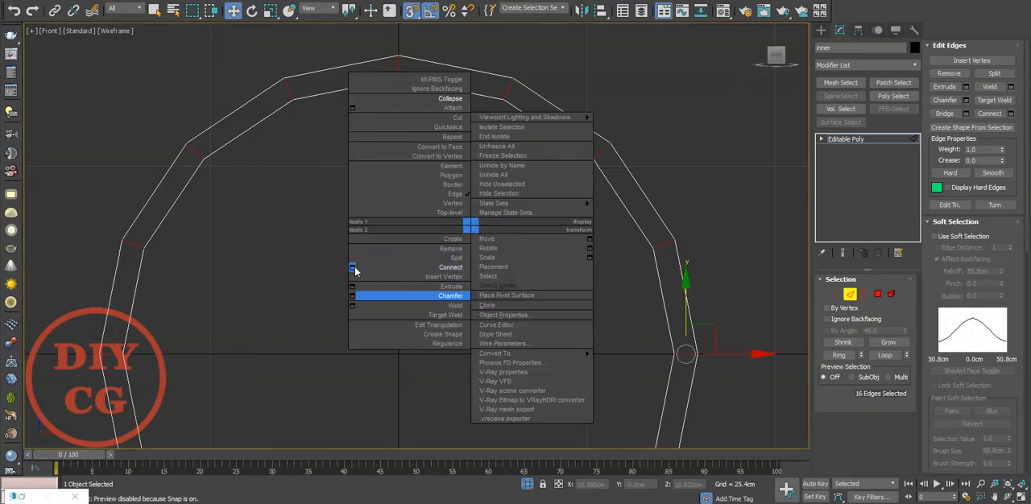
click(352, 268)
click(424, 296)
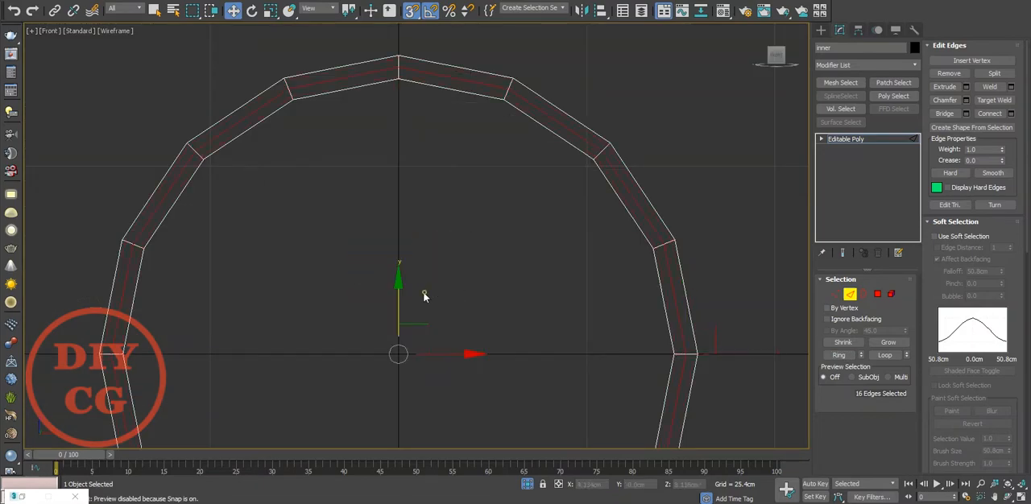
Turn snapping off and move the middle edge loop along Y to about -16.304 cm.
key(p)
alt+middle_drag(423, 297, 388, 289)
scroll(329, 221, up, 5)
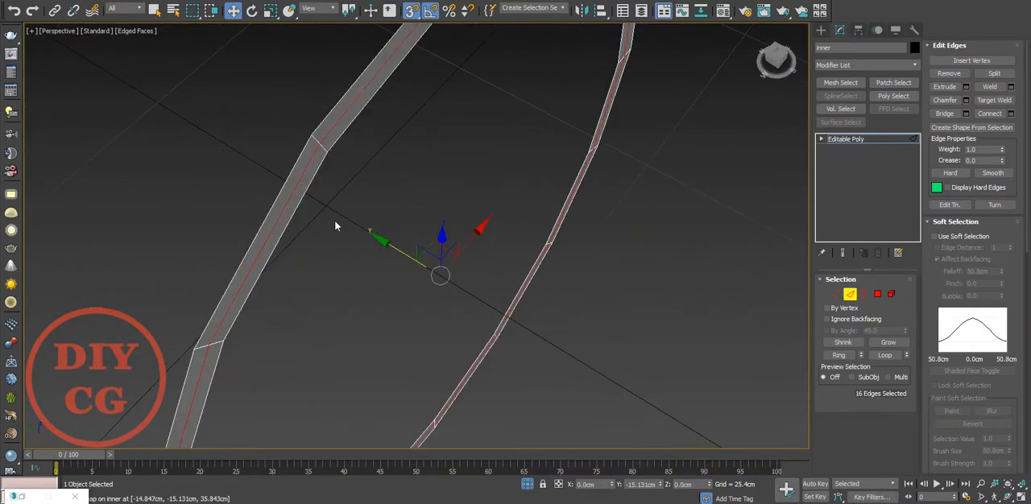
key(s)
drag(384, 243, 393, 248)
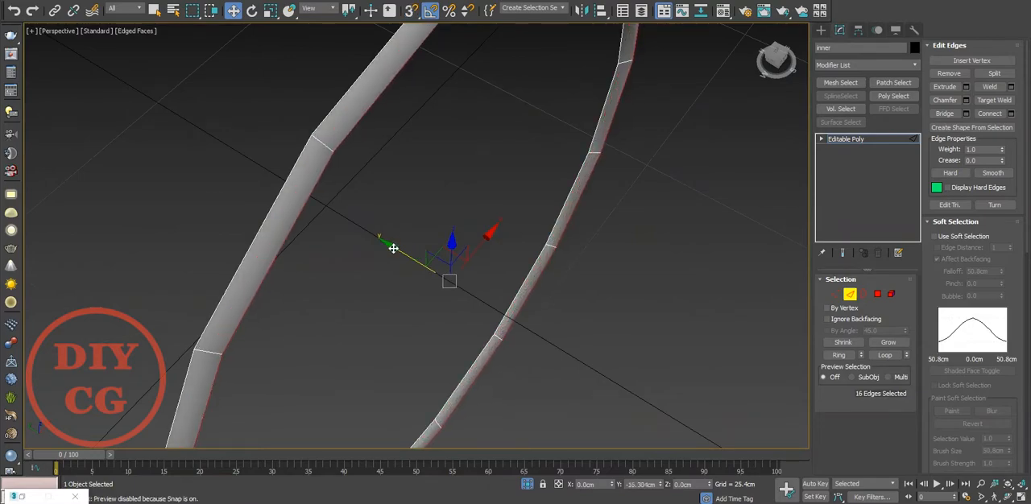
alt+middle_drag(393, 248, 368, 228)
Select all 32 radial edges of the creased ring in the Front view.
key(f)
key(z)
scroll(396, 132, up, 3)
key(2)
scroll(443, 133, down, 3)
key(2)
scroll(434, 64, up, 5)
click(408, 50)
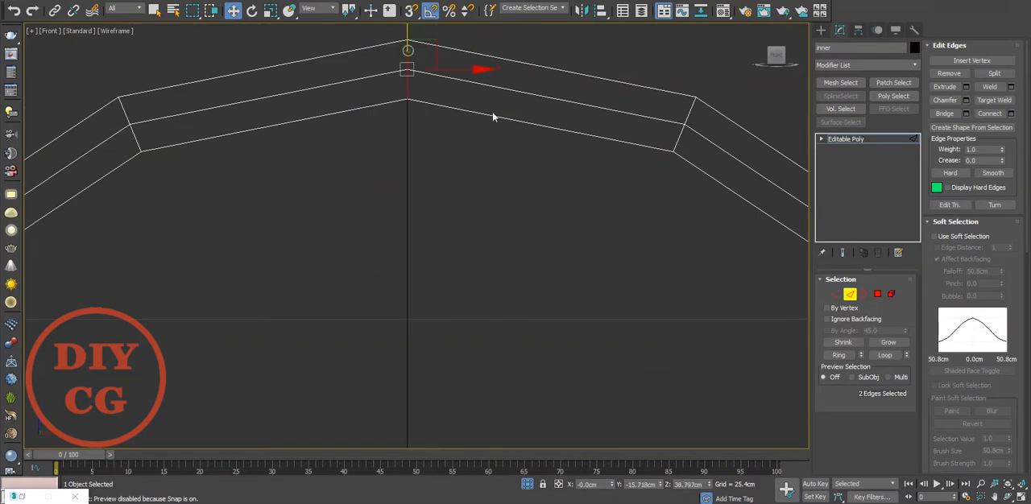
click(836, 356)
Start an open chamfer on the radial edges with an amount of about 2.388 cm to split the ring.
right_click(454, 182)
click(335, 252)
scroll(334, 252, down, 4)
middle_drag(334, 252, 364, 134)
scroll(396, 256, down, 2)
middle_drag(359, 293, 358, 280)
key(p)
scroll(308, 245, down, 2)
alt+middle_drag(309, 243, 369, 267)
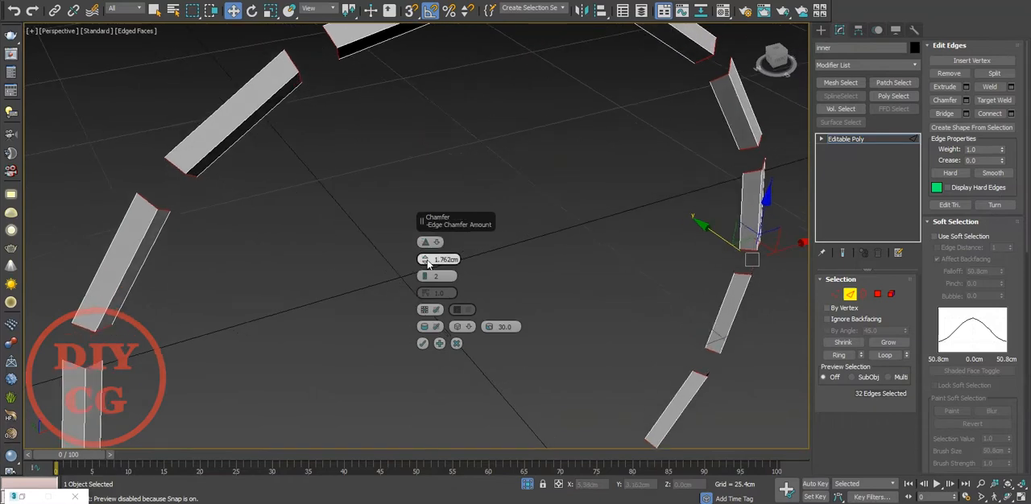
drag(424, 260, 426, 248)
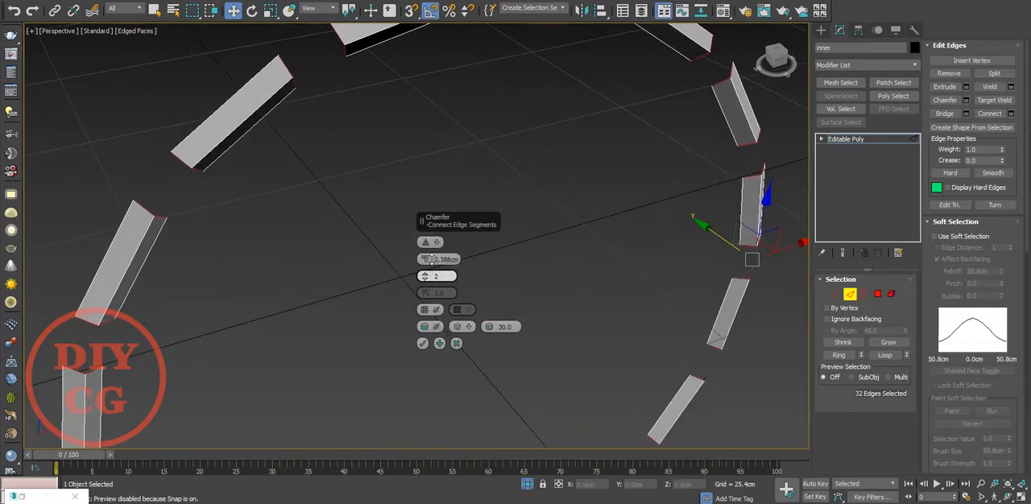
Apply the open chamfer with 1 segment, a smooth threshold of 39.5 and an amount of about 2.419 cm.
click(431, 328)
click(431, 328)
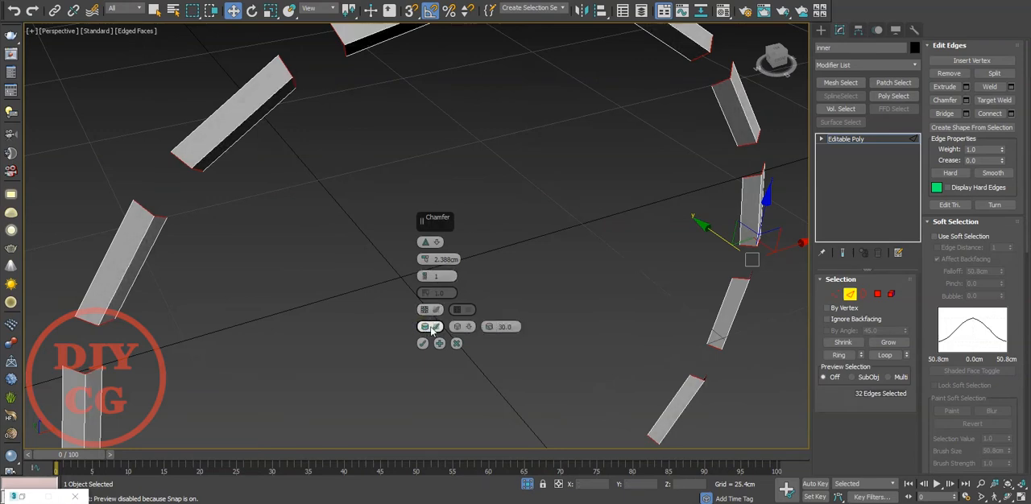
click(460, 329)
click(460, 329)
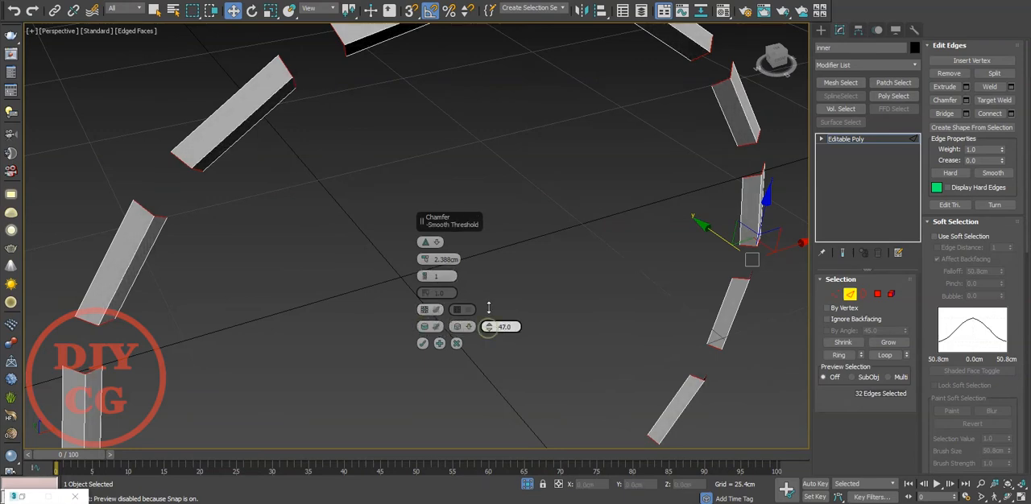
click(423, 311)
click(424, 311)
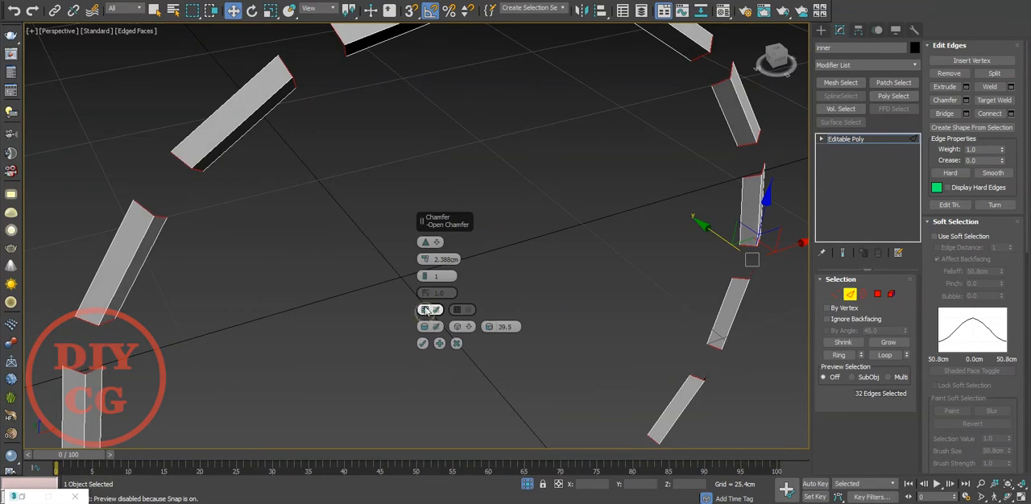
drag(425, 259, 428, 254)
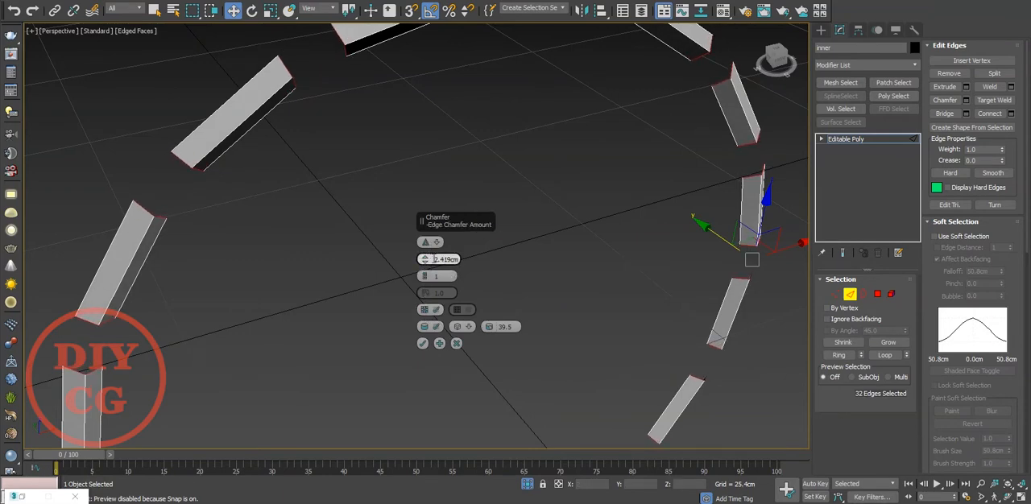
click(422, 343)
Clear the edge selection, bring the hidden disc back and leave edge editing of the inner object.
click(485, 435)
click(527, 483)
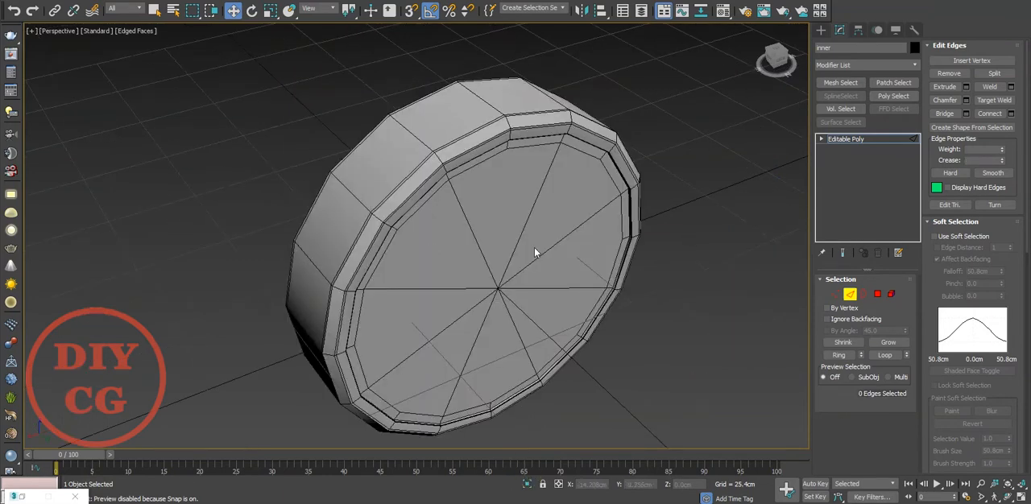
click(822, 30)
mouse_move(473, 303)
alt+middle_down()
mouse_move(600, 309)
mouse_move(466, 295)
alt+middle_up()
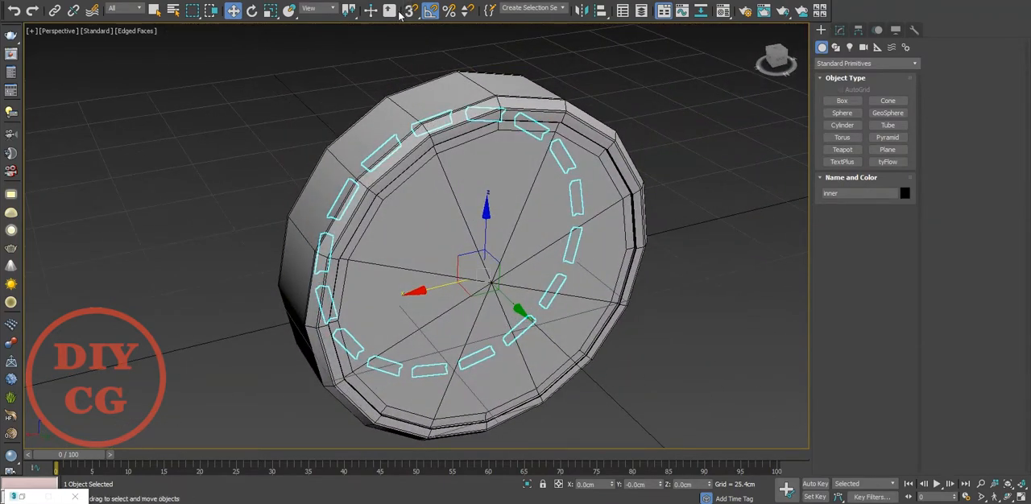
Mirror the inner object across the Y axis without cloning, move it to about Y -11.538 cm and deselect it.
click(584, 14)
click(492, 185)
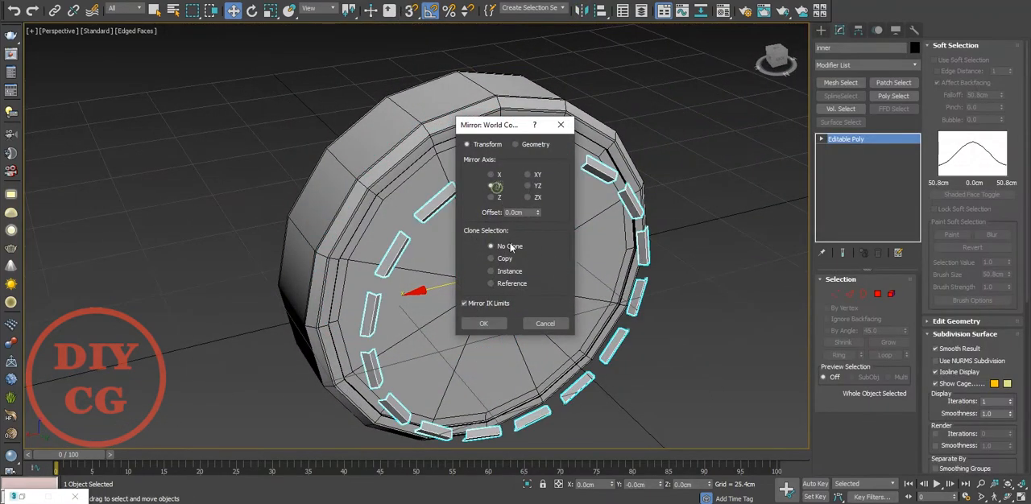
click(495, 319)
drag(501, 299, 486, 284)
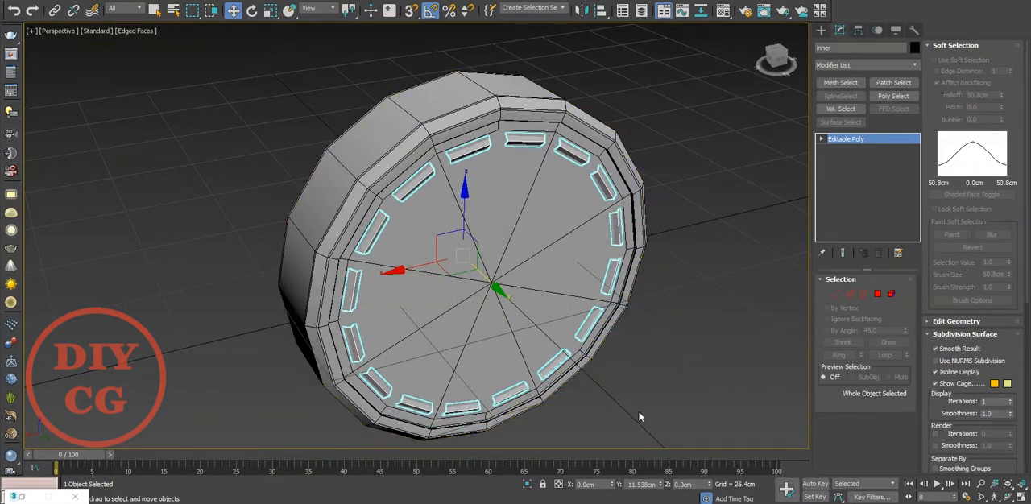
click(640, 417)
Add a TurboSmooth modifier with 1 iteration to the disc and hide the edged faces.
alt+middle_drag(624, 337, 506, 332)
scroll(515, 161, up, 3)
click(573, 126)
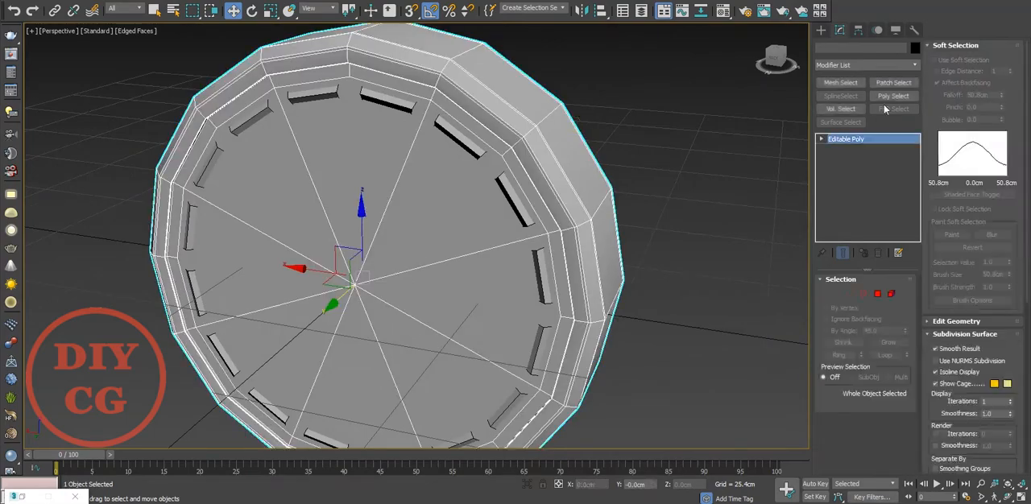
click(869, 65)
click(844, 185)
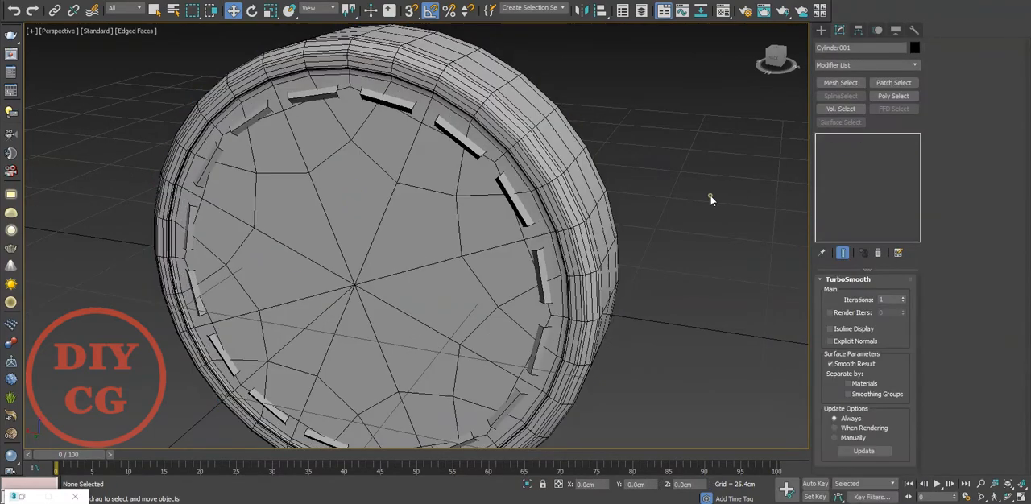
click(724, 260)
key(F4)
mouse_move(594, 221)
alt+middle_down()
mouse_move(605, 145)
mouse_move(574, 200)
alt+middle_up()
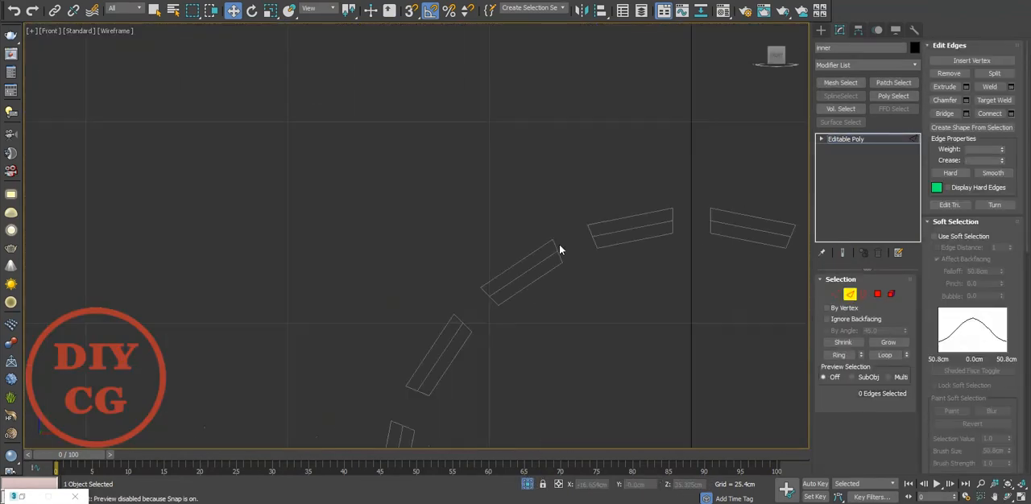
Select a single strip near the top of the inner ring as an element and frame it in perspective.
scroll(603, 230, down, 3)
scroll(698, 233, up, 3)
scroll(660, 235, up, 2)
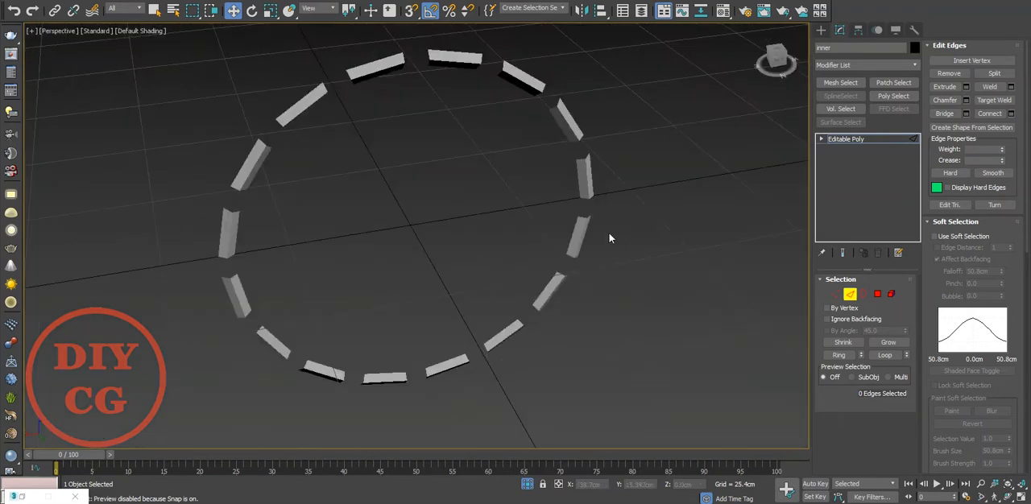
mouse_move(610, 233)
alt+middle_down()
mouse_move(492, 233)
mouse_move(515, 242)
alt+middle_up()
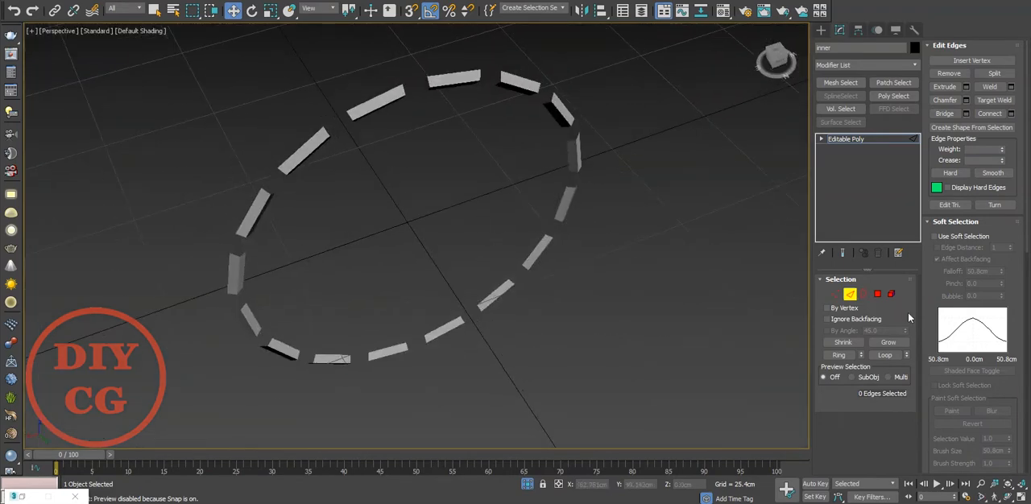
click(892, 296)
click(378, 102)
key(z)
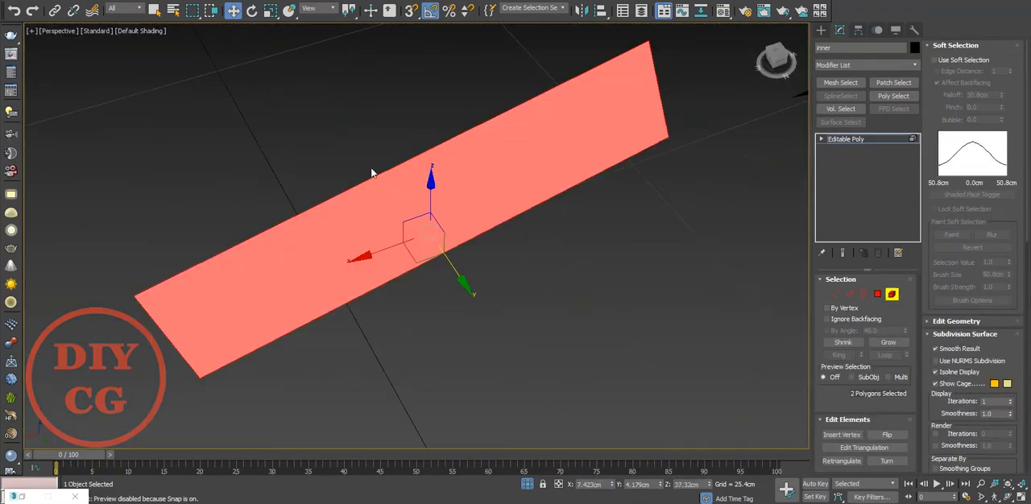
Extend the edge at one end of the selected strip to form a new end face.
alt+middle_drag(372, 172, 428, 117)
key(2)
click(325, 257)
shift+drag(339, 237, 338, 254)
alt+middle_drag(338, 251, 335, 205)
key(F4)
Show edged faces and target-weld the new face's vertices to the strip's corners to close that end.
key(1)
right_click(489, 185)
click(461, 264)
click(326, 359)
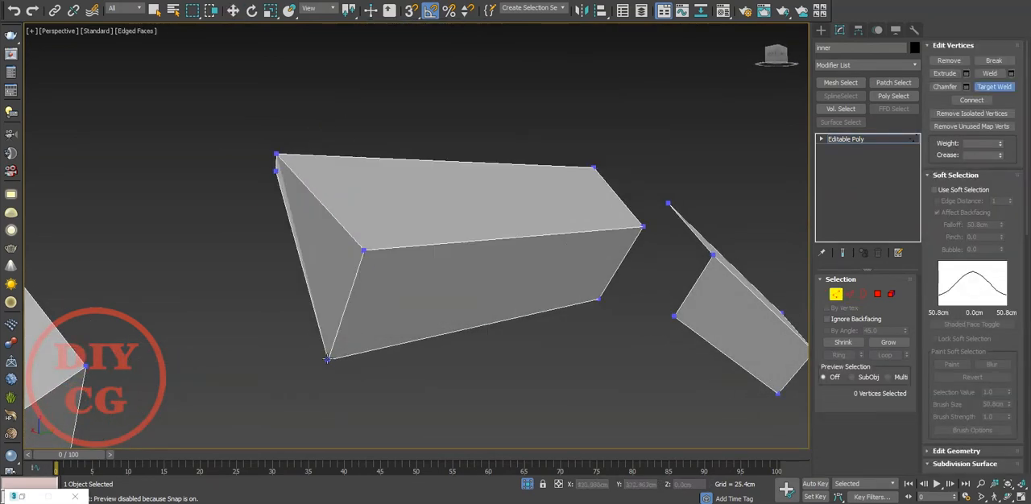
click(276, 172)
click(276, 154)
Extend the edge at the strip's opposite end and target-weld its vertices to the corners to close it.
key(w)
alt+middle_drag(333, 162, 548, 253)
key(2)
click(576, 254)
key(1)
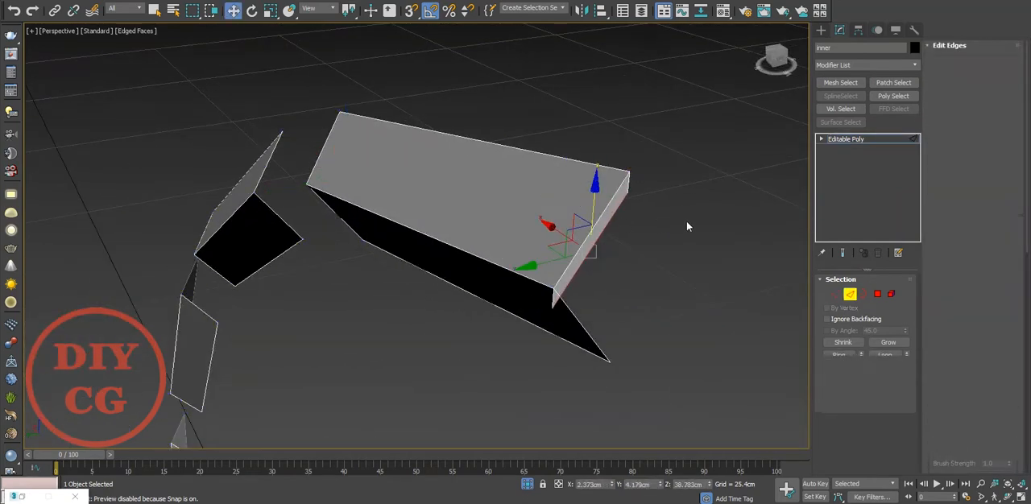
right_click(685, 226)
click(648, 295)
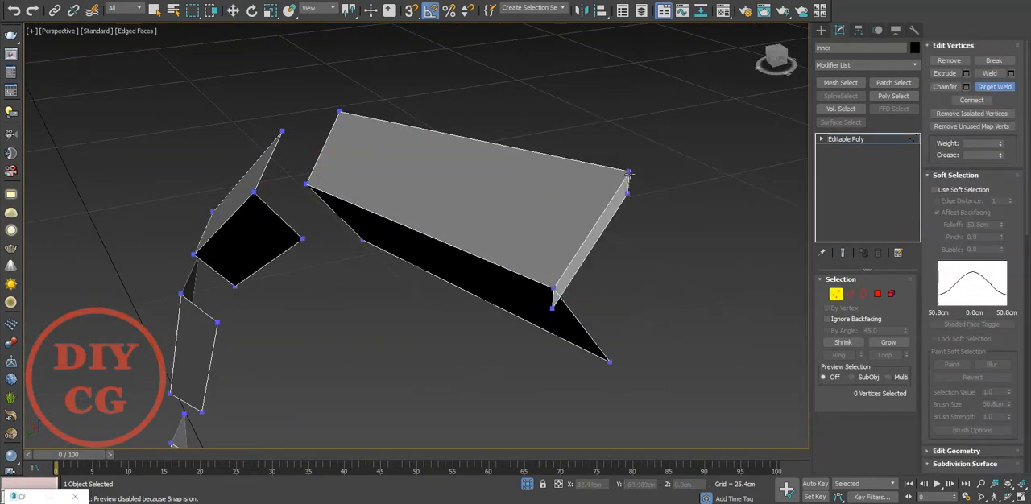
click(609, 364)
key(w)
Delete every strip element of the ring except the reshaped one.
key(5)
click(470, 225)
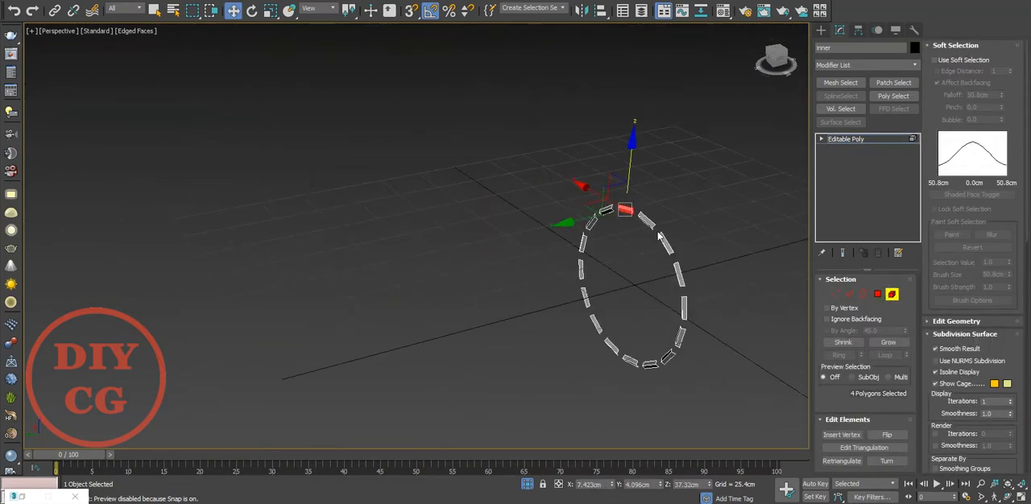
key(ctrl+i)
key(Delete)
key(ctrl+i)
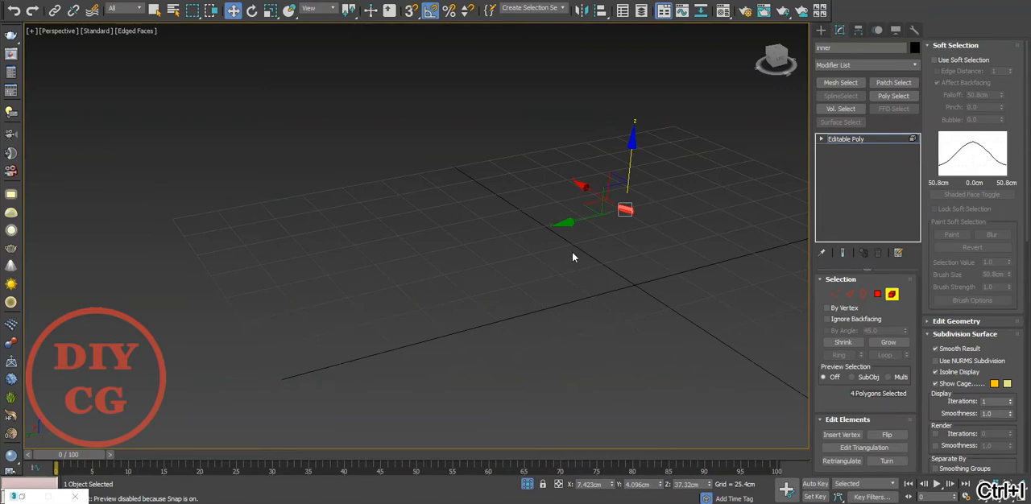
Leave element editing and clone the remaining strip as rotated instances around the ring's centre.
key(f)
key(z)
scroll(626, 200, down, 9)
middle_drag(626, 199, 567, 107)
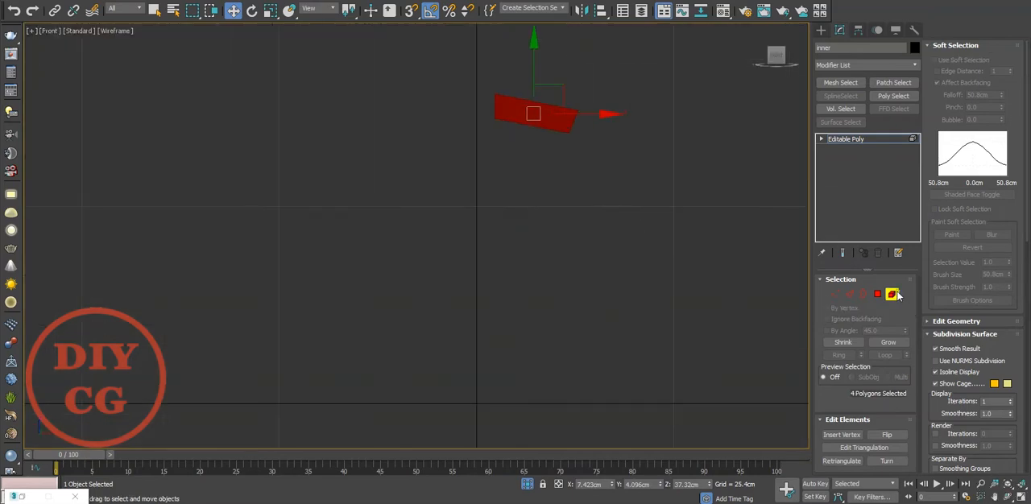
click(893, 295)
right_click(435, 12)
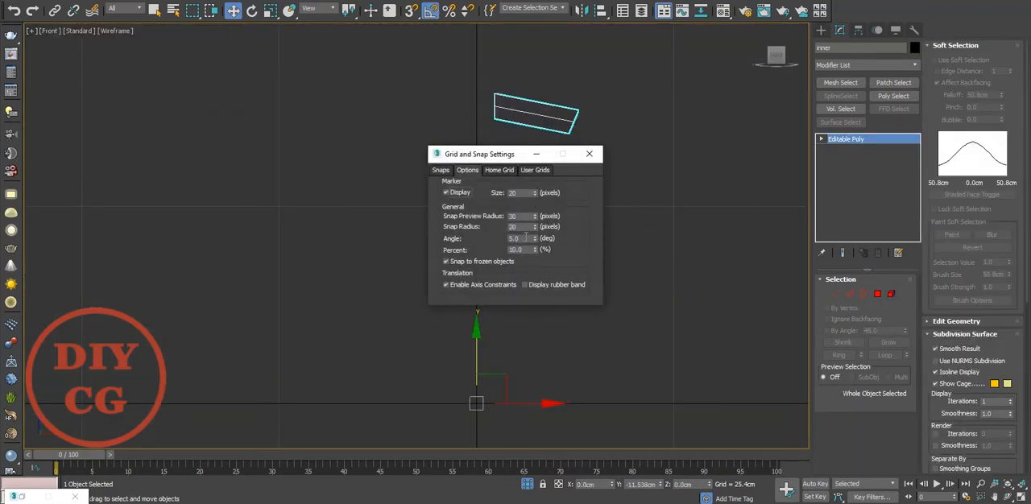
click(596, 153)
key(p)
key(e)
mouse_move(469, 298)
shift+mouse_down()
mouse_move(475, 364)
mouse_move(479, 354)
shift+mouse_up()
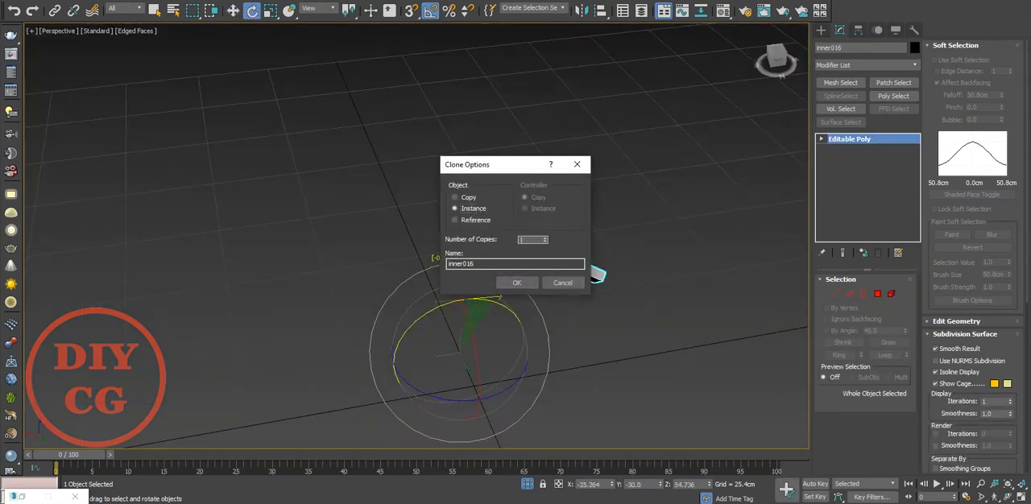
click(533, 286)
Add a TurboSmooth modifier to the strips, adjust its iterations, deselect them and hide the edged faces.
click(841, 65)
text(tu)
click(836, 185)
scroll(509, 282, up, 4)
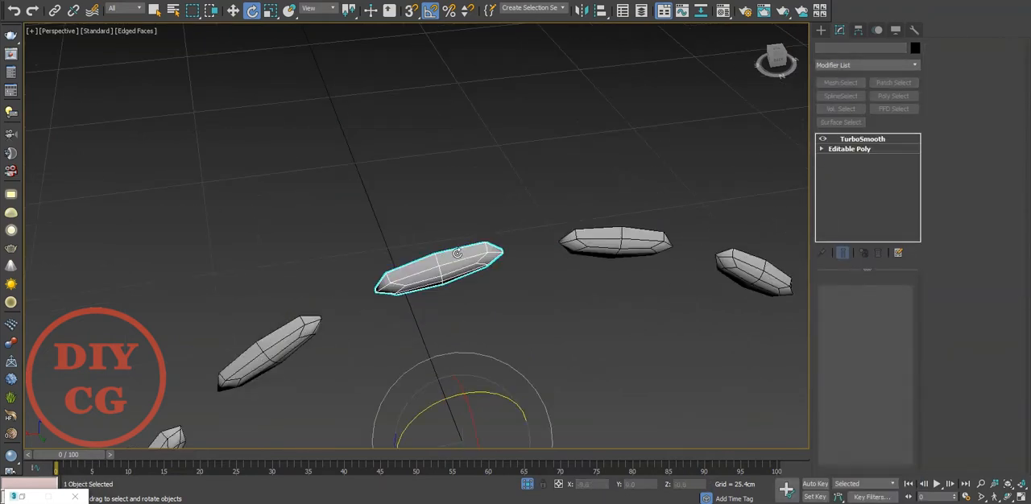
click(904, 298)
click(629, 296)
key(F4)
End the isolation, examine the smoothed strips on the disc and clear the selection in the front view.
alt+middle_drag(547, 287, 401, 269)
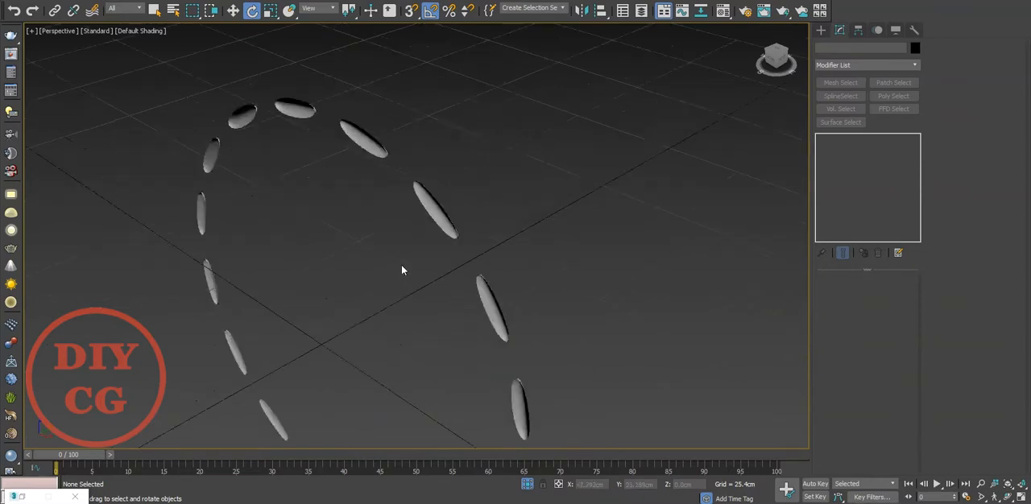
scroll(505, 374, up, 5)
click(526, 486)
scroll(483, 244, down, 5)
alt+middle_drag(483, 244, 592, 220)
scroll(737, 264, up, 3)
scroll(593, 220, down, 4)
drag(649, 131, 249, 377)
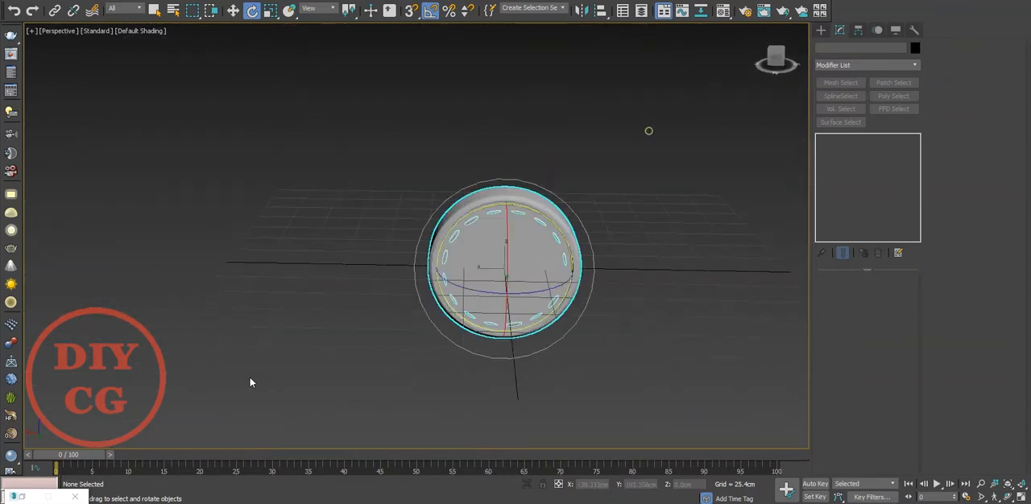
key(f)
click(659, 270)
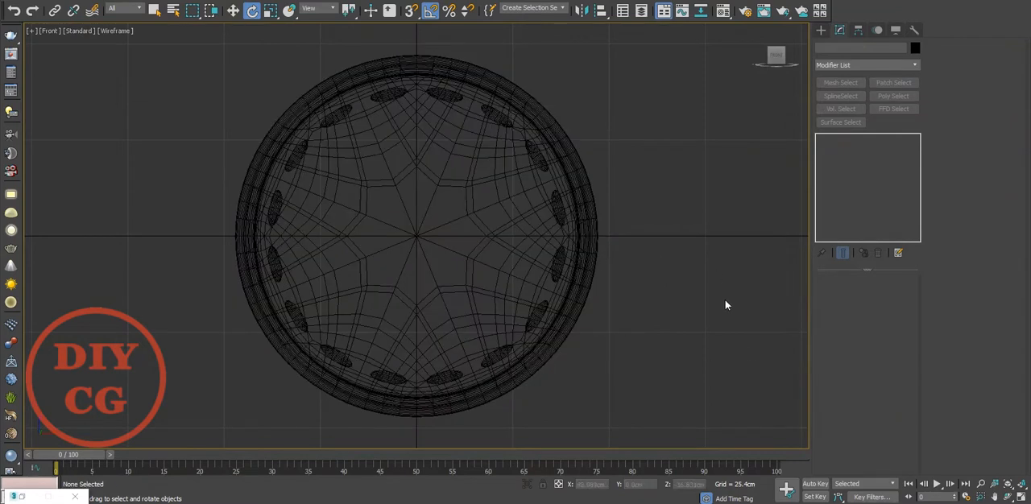
Draw a circle with a radius of about 27.35 cm at the disc's centre and set its interpolation steps to 12.
key(c)
drag(418, 238, 477, 320)
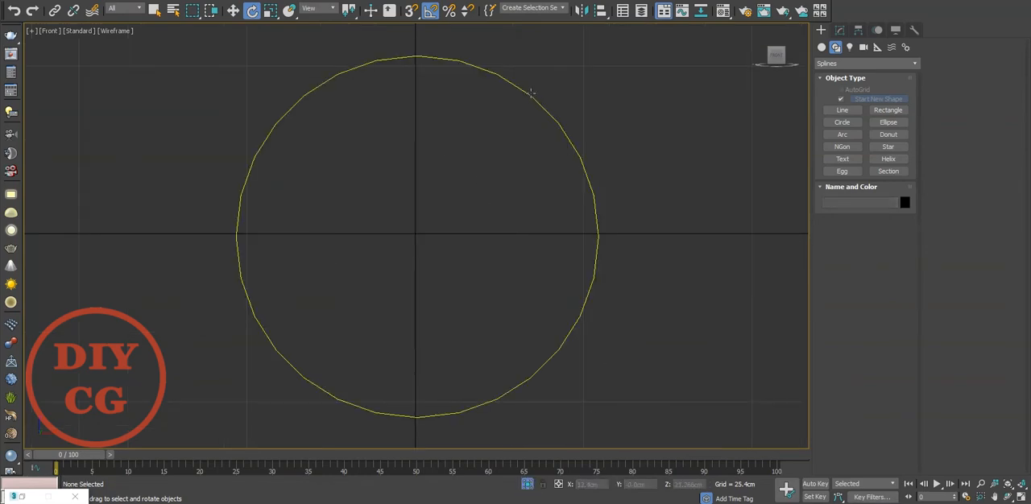
click(531, 94)
click(840, 30)
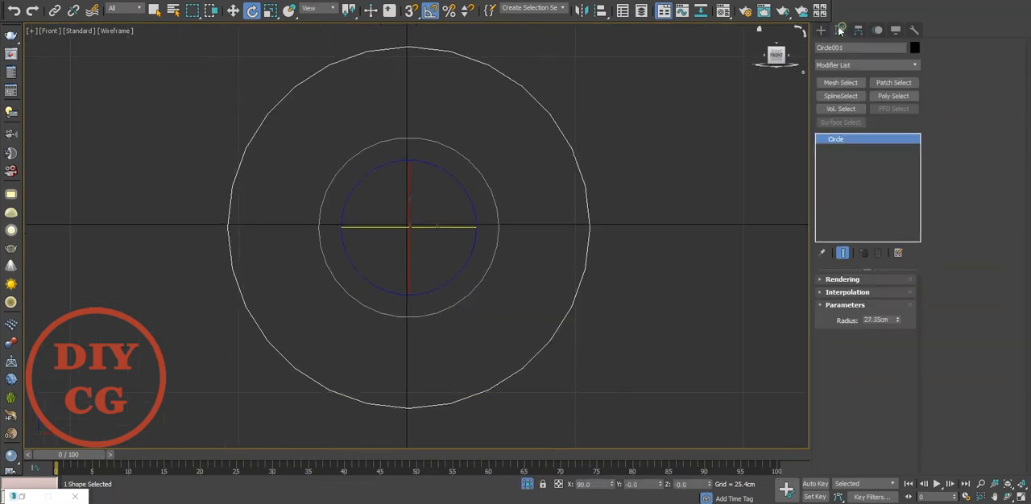
click(847, 292)
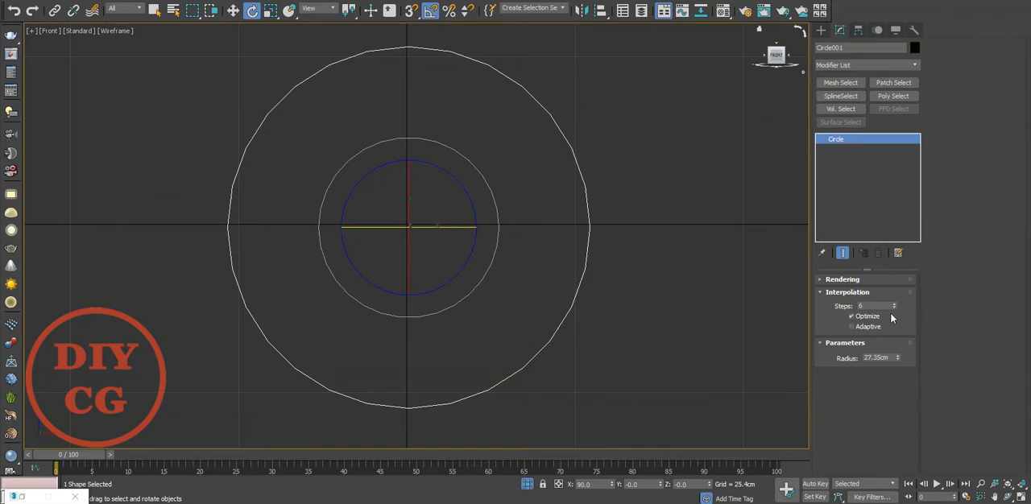
text(12)
key(Return)
Clone the circle straight up to about Z 36.646 cm so that it overlaps the original.
click(688, 260)
click(590, 231)
middle_drag(470, 178, 532, 191)
key(w)
drag(470, 184, 465, 143)
key(ctrl+z)
scroll(466, 216, down, 2)
mouse_move(470, 191)
shift+mouse_down()
mouse_move(483, 21)
mouse_move(495, 29)
mouse_move(496, 18)
shift+mouse_up()
click(517, 282)
scroll(548, 236, down, 3)
scroll(548, 236, up, 2)
Align the upper circle's pivot with the centre of the original circle.
click(859, 31)
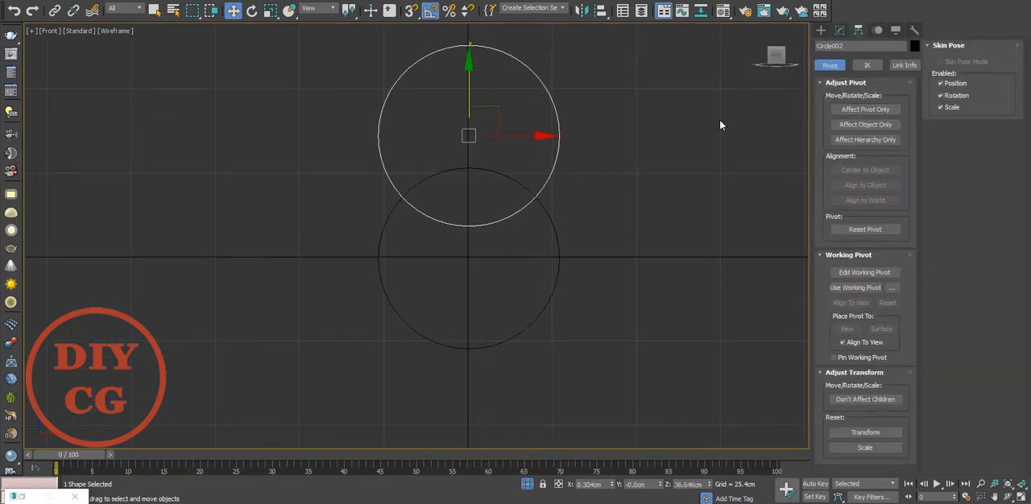
click(856, 111)
key(alt+a)
click(554, 230)
click(518, 323)
click(871, 108)
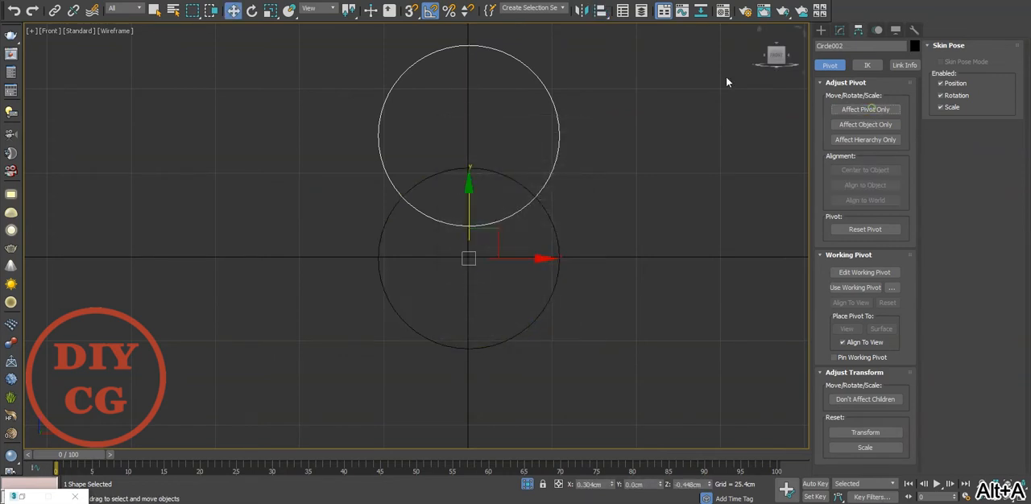
Mirror the upper circle as a clone below the central circle and deselect it.
click(581, 12)
click(492, 175)
click(491, 186)
click(505, 260)
click(483, 323)
click(644, 309)
Convert the central circle to an Editable Spline and attach the upper and lower circles to it.
click(559, 238)
right_click(552, 226)
mouse_move(665, 351)
click(716, 351)
right_click(692, 258)
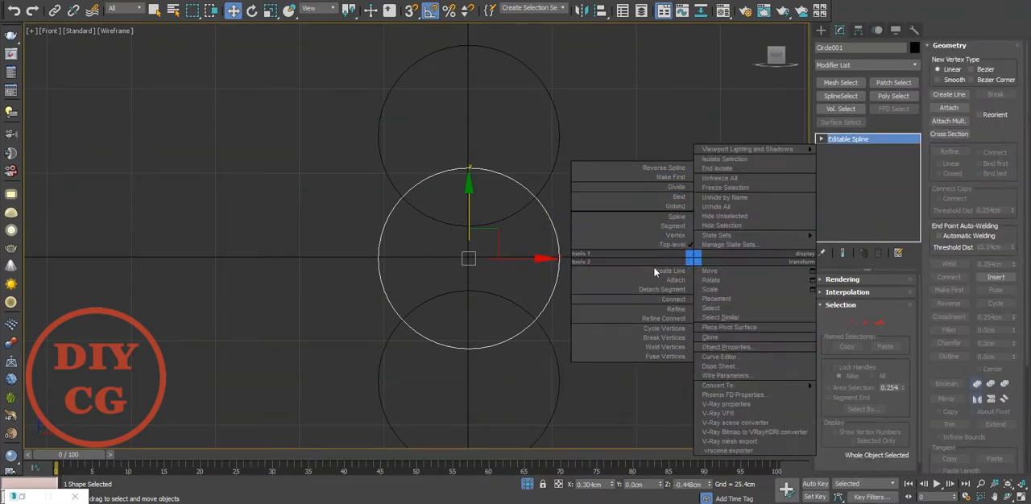
click(610, 279)
click(491, 225)
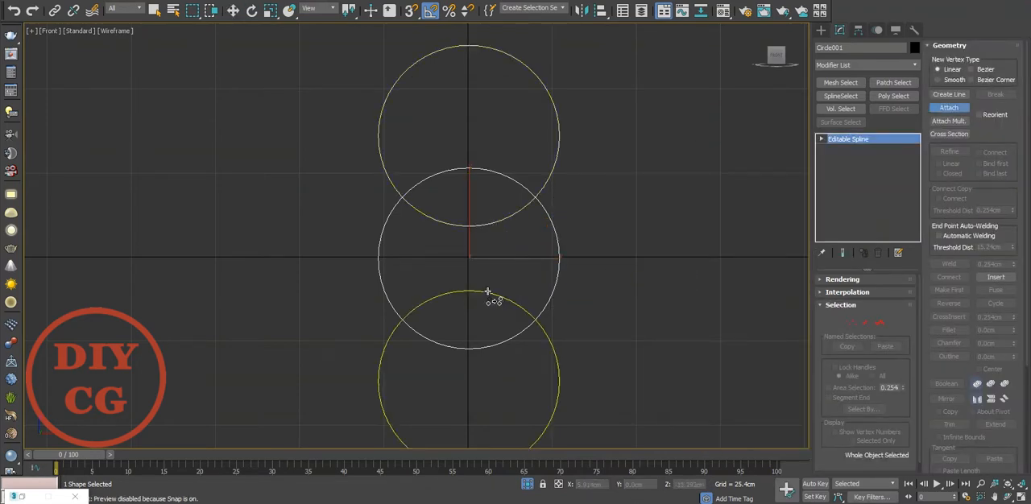
click(490, 293)
Trim the outer and overlapping arcs to leave a closed outline with concave upper and lower sides.
key(w)
key(1)
scroll(942, 266, down, 5)
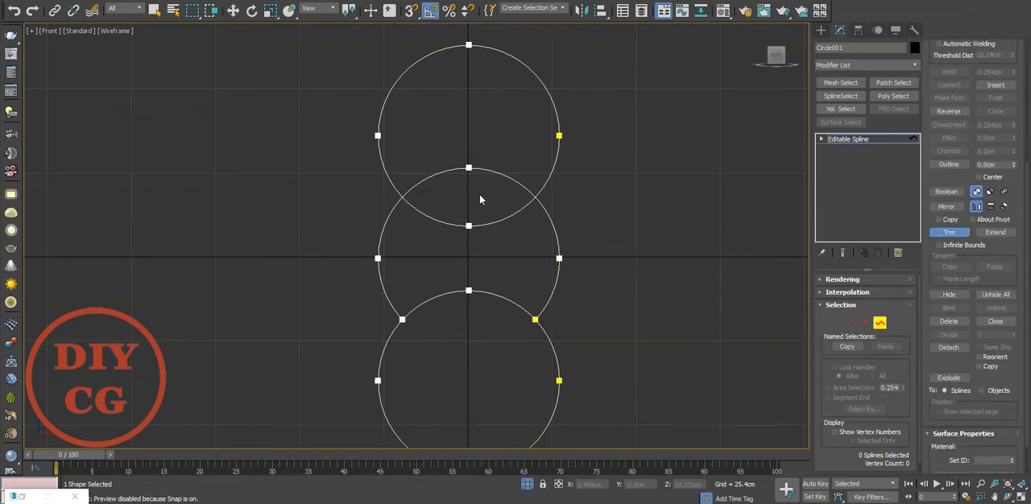
click(547, 180)
scroll(548, 182, down, 2)
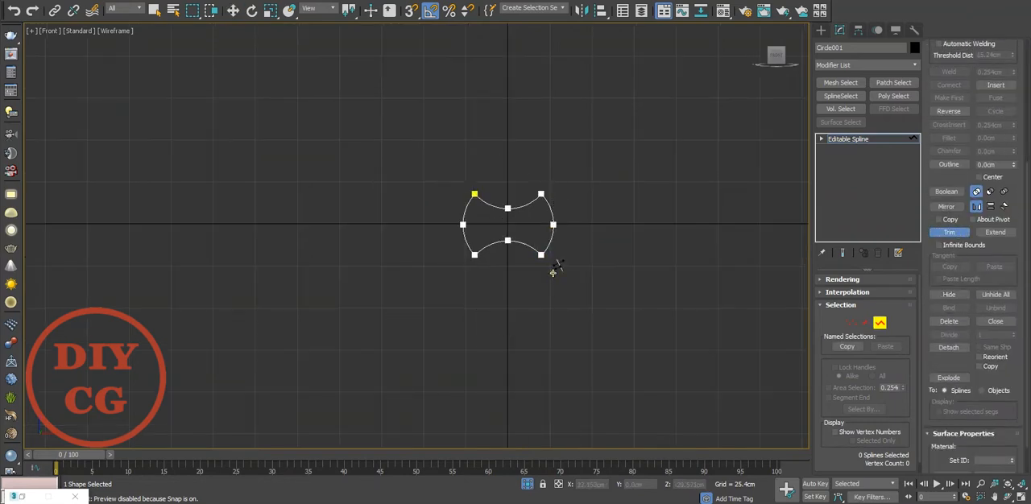
Weld the overlapping vertices at the outline's four corners with a threshold of 0.254 cm.
scroll(552, 272, up, 5)
right_click(547, 269)
right_click(555, 277)
click(387, 325)
drag(507, 256, 558, 300)
middle_drag(537, 266, 551, 316)
drag(580, 74, 545, 93)
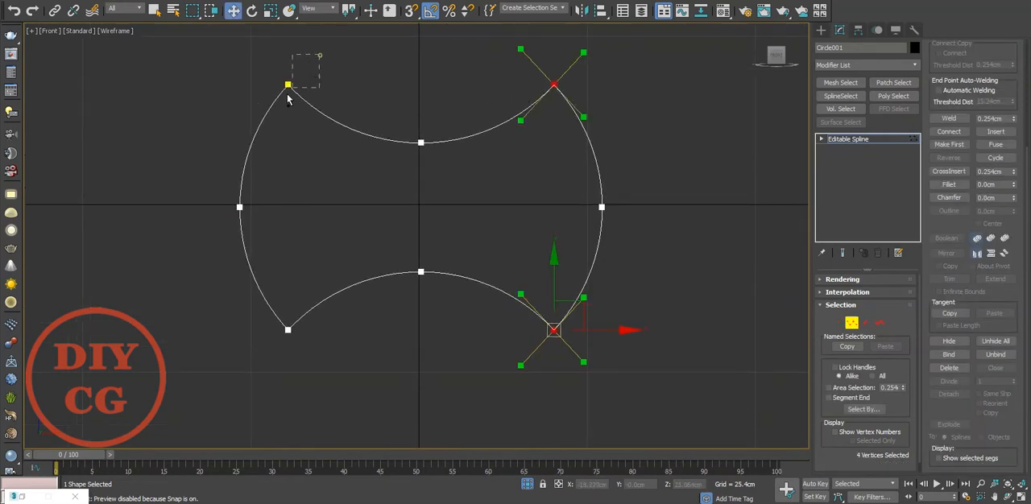
click(954, 119)
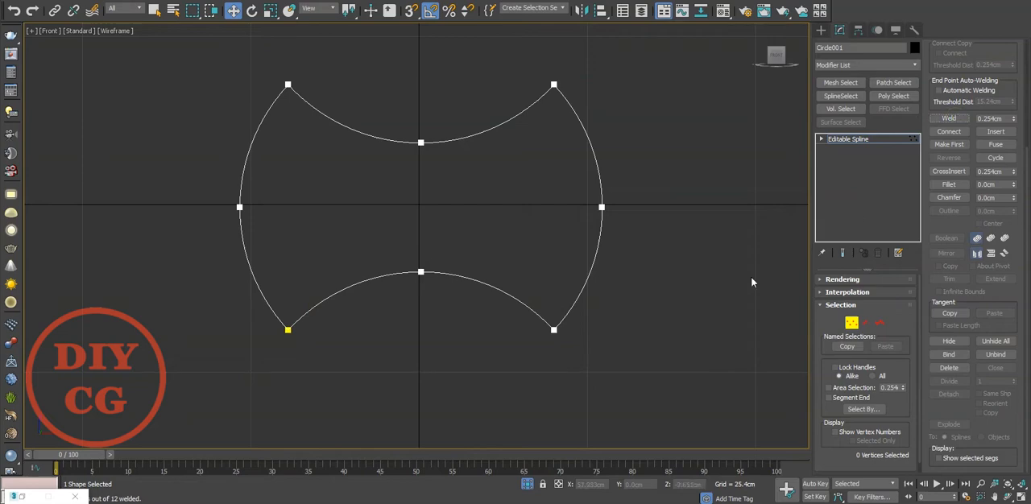
End the isolation and move the trimmed outline along the Y axis to about 3.738 cm, in front of the disc.
click(528, 484)
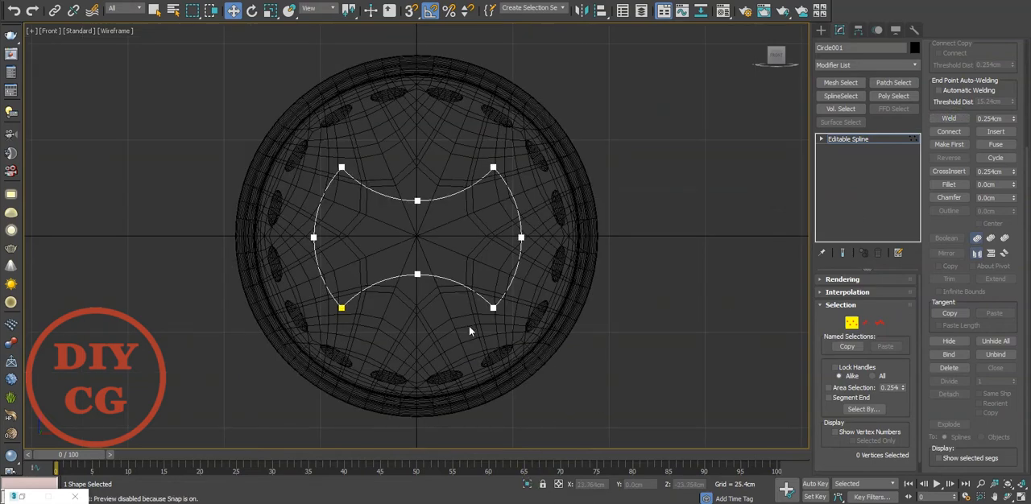
key(p)
scroll(468, 325, up, 5)
scroll(469, 325, down, 6)
alt+middle_drag(469, 325, 510, 311)
scroll(469, 323, up, 4)
click(820, 29)
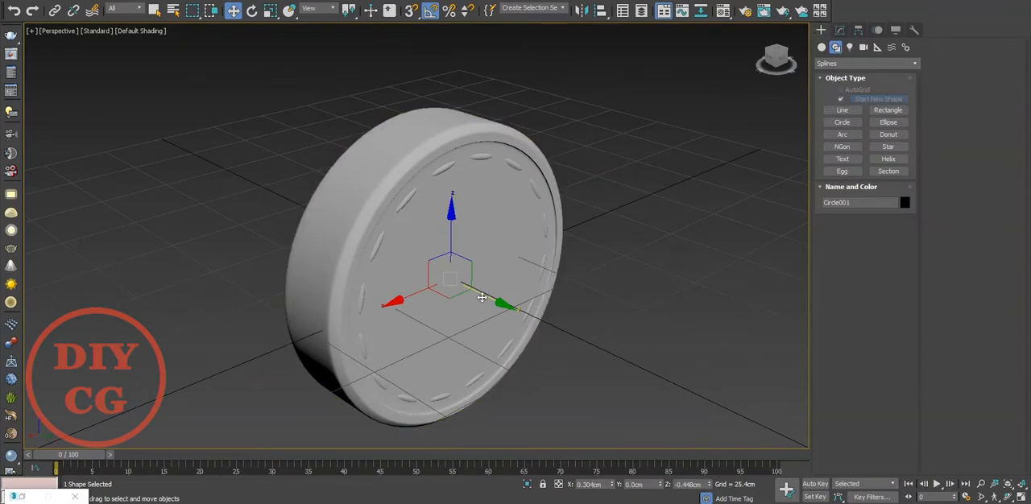
click(838, 31)
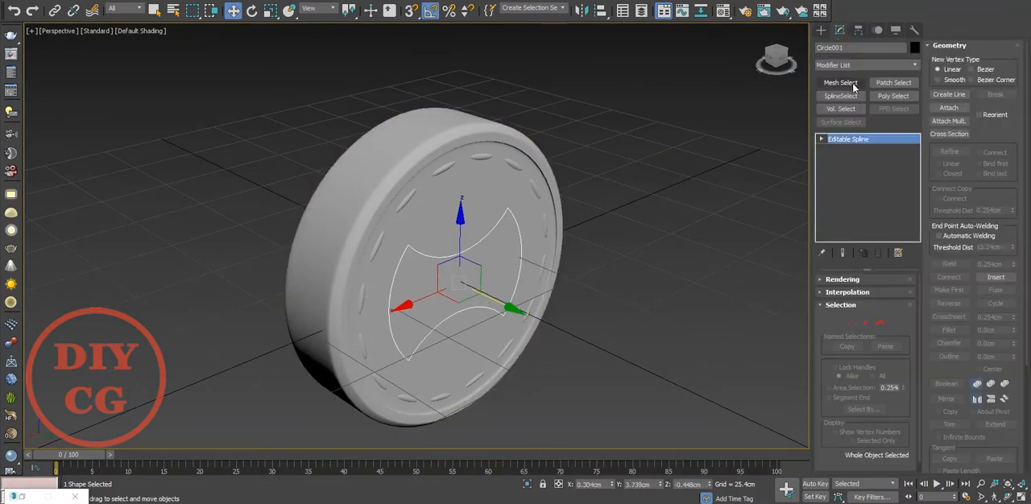
Add an Extrude modifier to the outline with an amount of about -1.016 cm.
click(853, 66)
text(ex)
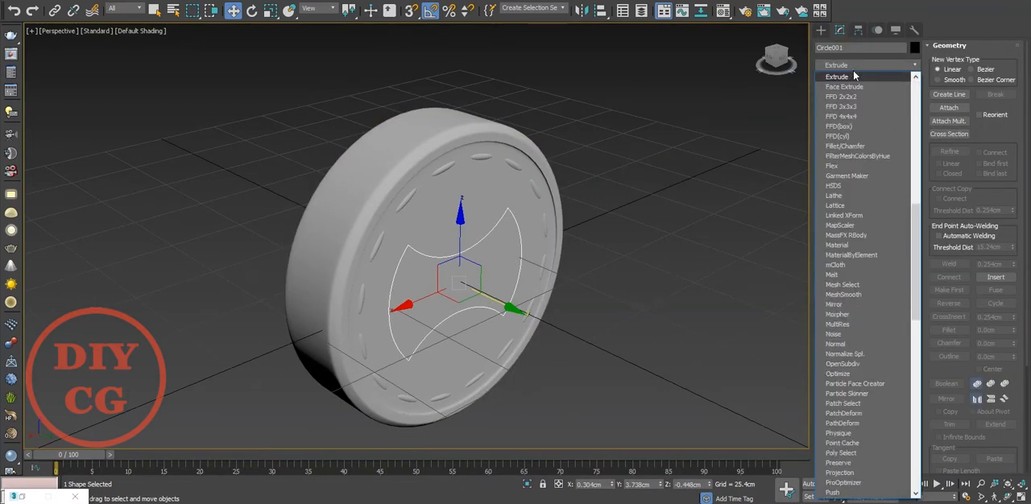
click(854, 75)
key(z)
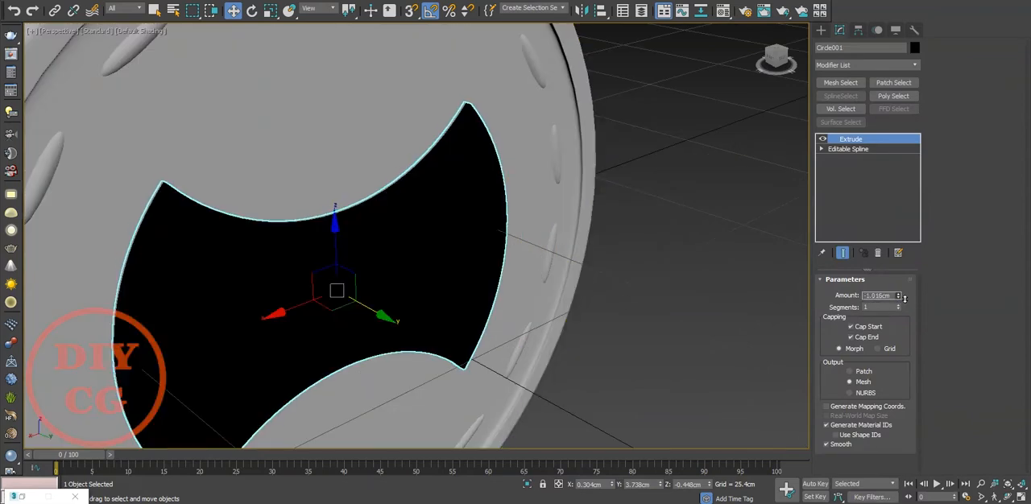
Assign the VRayMtl Material #22 to the extruded emblem, deselect it and show edged faces.
key(m)
click(760, 155)
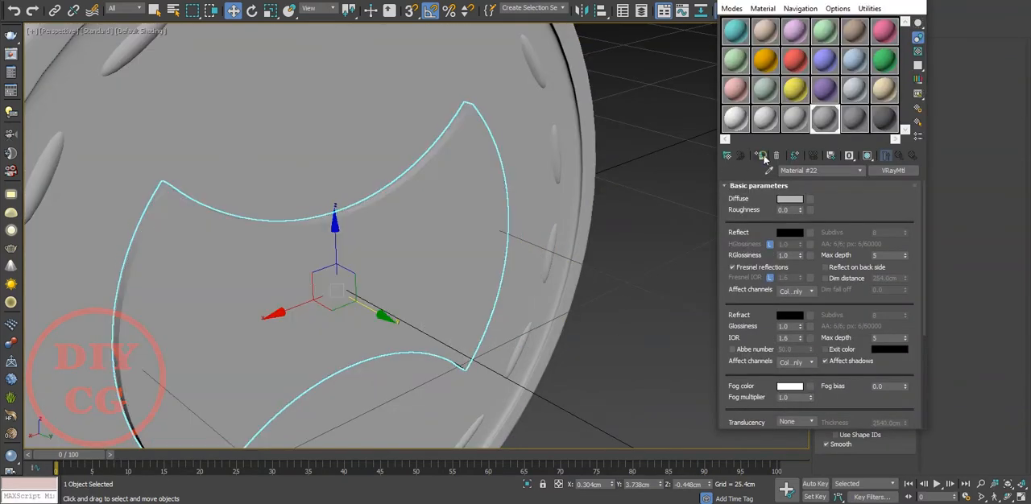
click(860, 1)
click(668, 216)
key(F4)
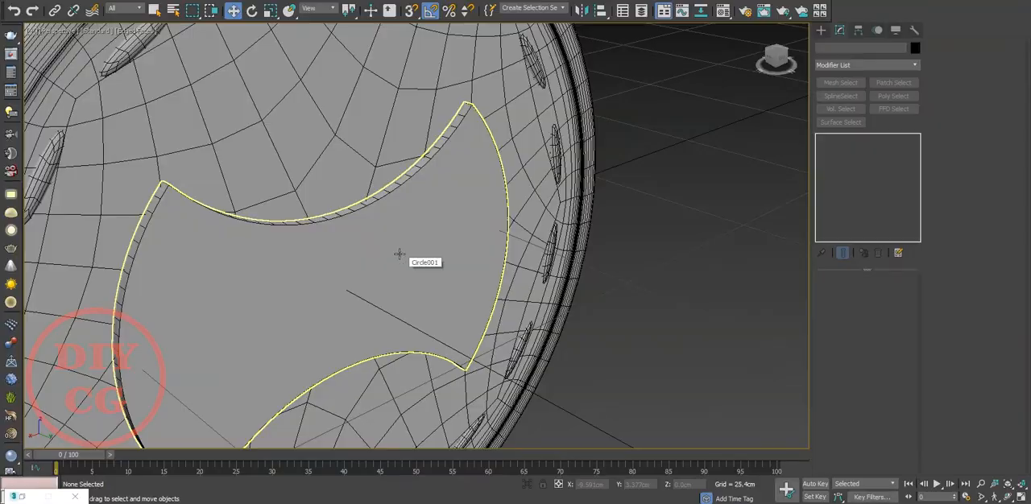
Select the disc and examine its mesh with the central emblem in the front and perspective views.
scroll(398, 253, down, 4)
alt+middle_drag(398, 253, 333, 248)
scroll(451, 211, up, 4)
alt+middle_drag(462, 240, 512, 250)
alt+middle_drag(403, 266, 487, 219)
scroll(413, 203, down, 4)
click(485, 214)
key(f)
scroll(441, 319, up, 2)
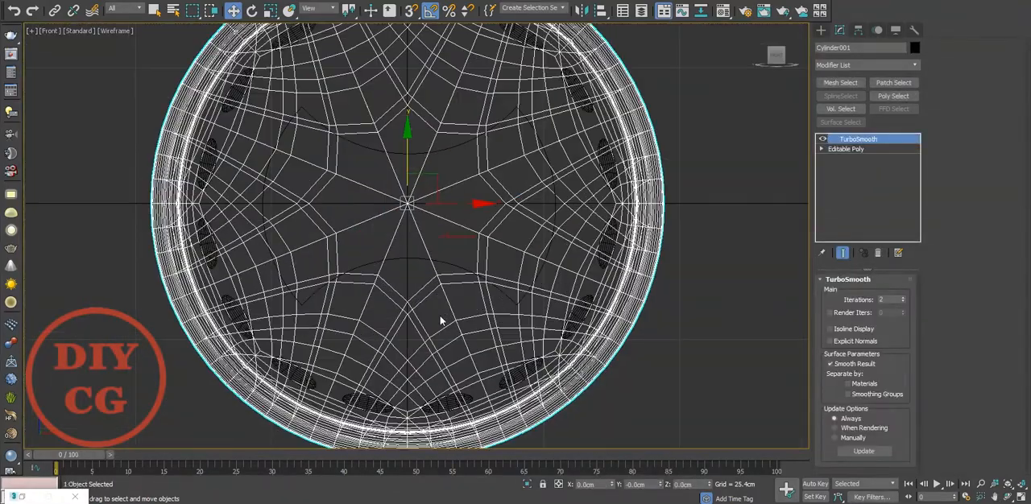
click(820, 29)
key(F3)
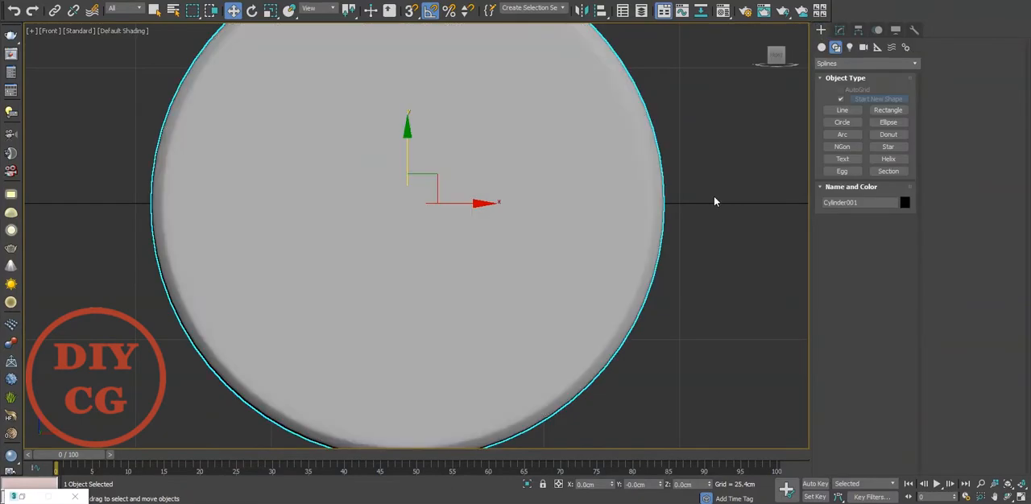
scroll(686, 203, down, 3)
scroll(686, 203, up, 2)
key(p)
mouse_move(483, 214)
alt+middle_down()
mouse_move(659, 221)
mouse_move(492, 243)
alt+middle_up()
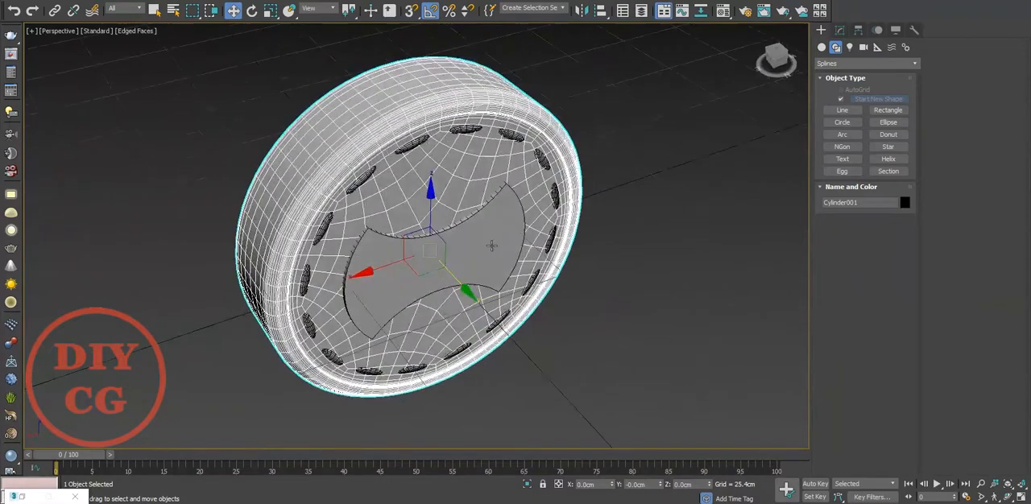
Remove the TurboSmooth modifier from the disc and switch its Editable Poly to Element level.
scroll(363, 119, up, 2)
click(839, 30)
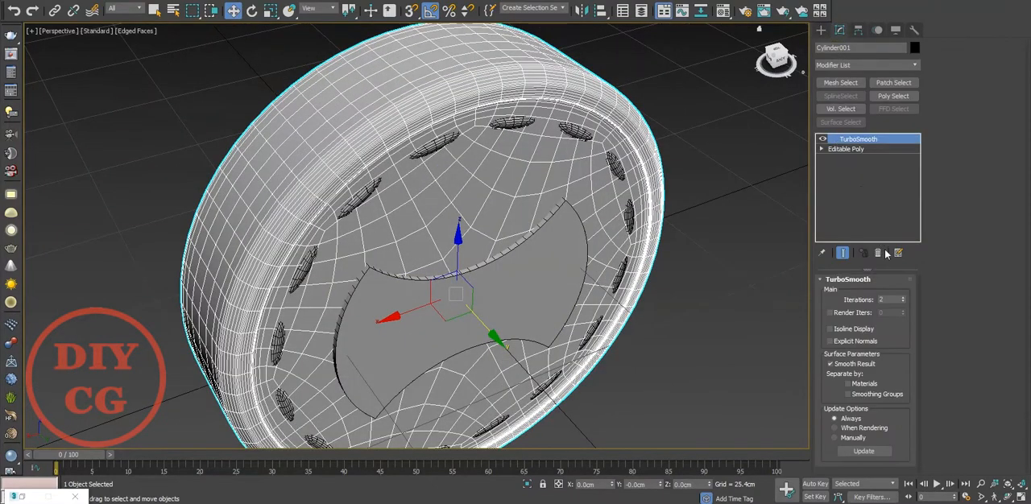
key(2)
click(346, 97)
click(839, 355)
right_click(713, 213)
click(606, 247)
drag(415, 244, 422, 263)
click(422, 292)
key(5)
click(301, 114)
key(Delete)
alt+middle_drag(301, 114, 462, 260)
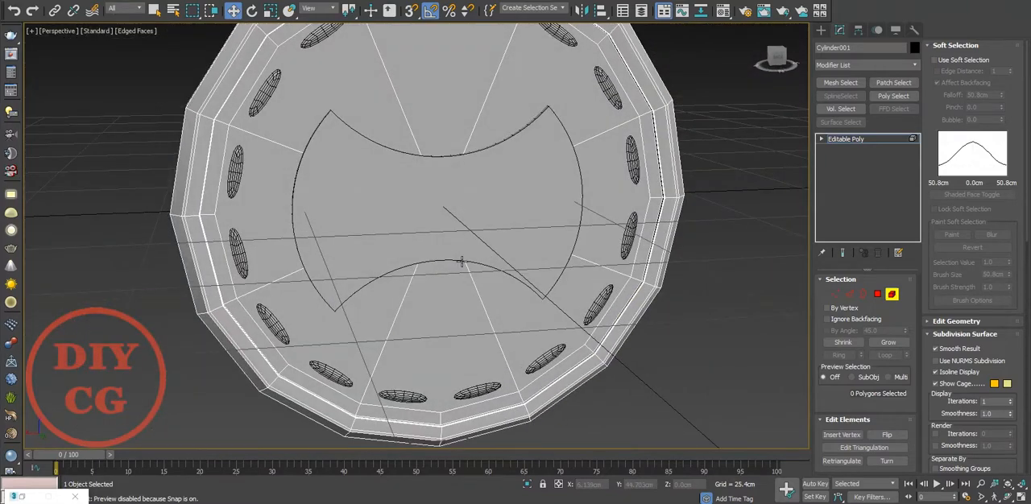
In the Back view, create a cylinder of about 3.5 cm radius on the disc, centred below the emblem.
key(v)
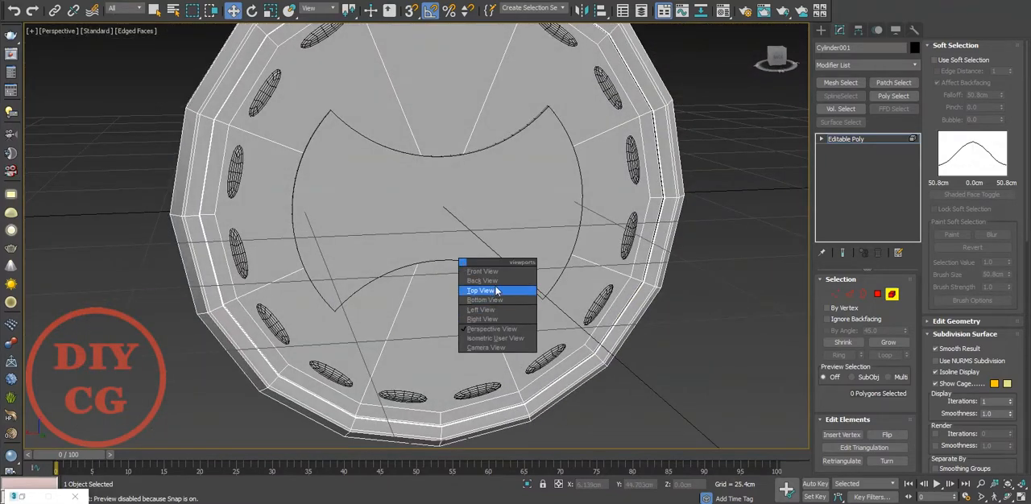
click(492, 288)
key(z)
scroll(547, 242, up, 3)
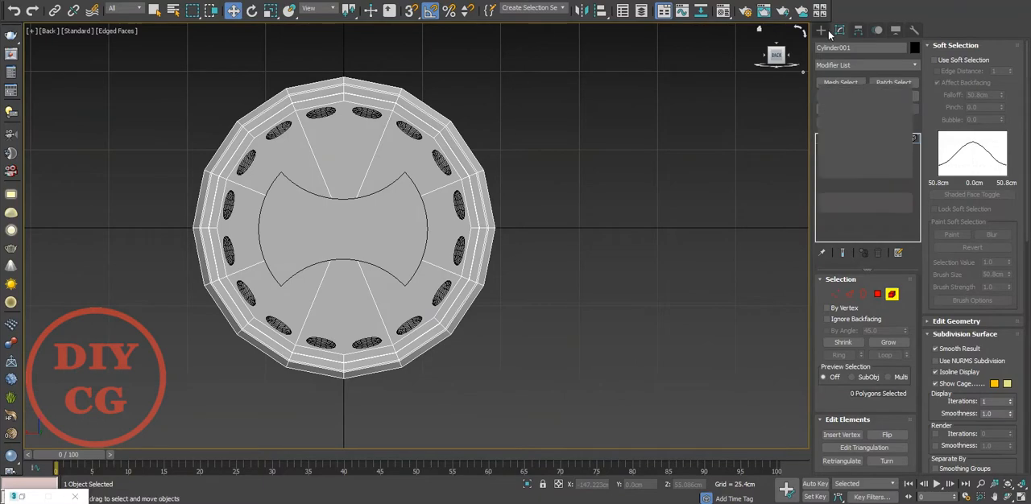
click(822, 30)
click(821, 46)
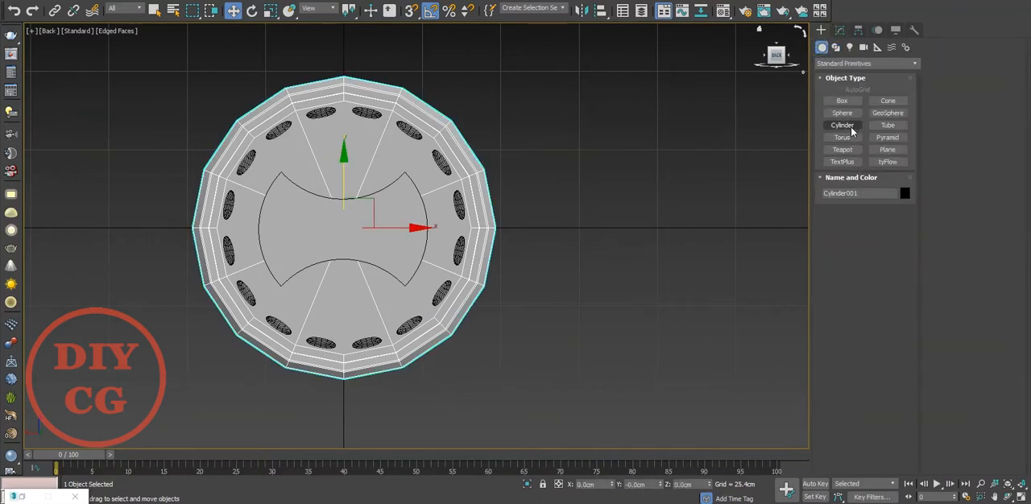
click(841, 125)
scroll(374, 239, up, 6)
key(F3)
drag(373, 238, 396, 263)
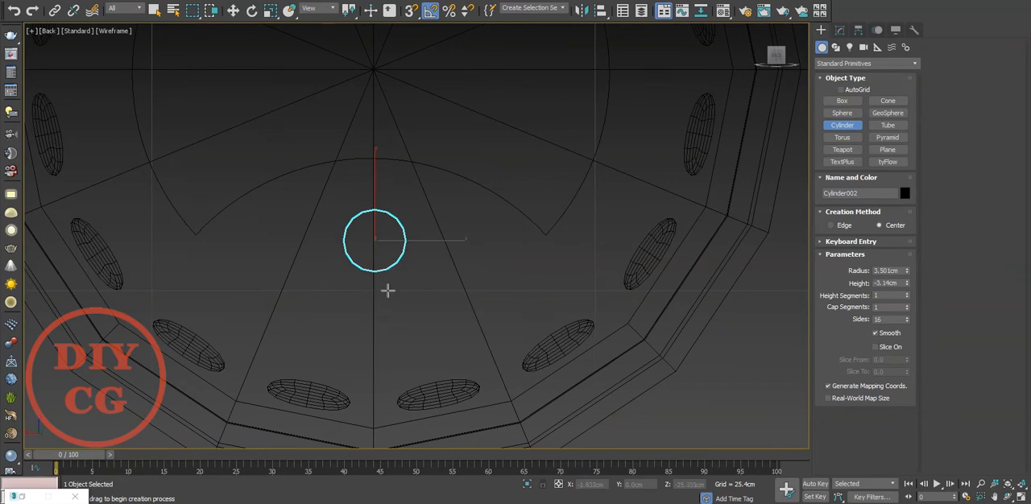
key(w)
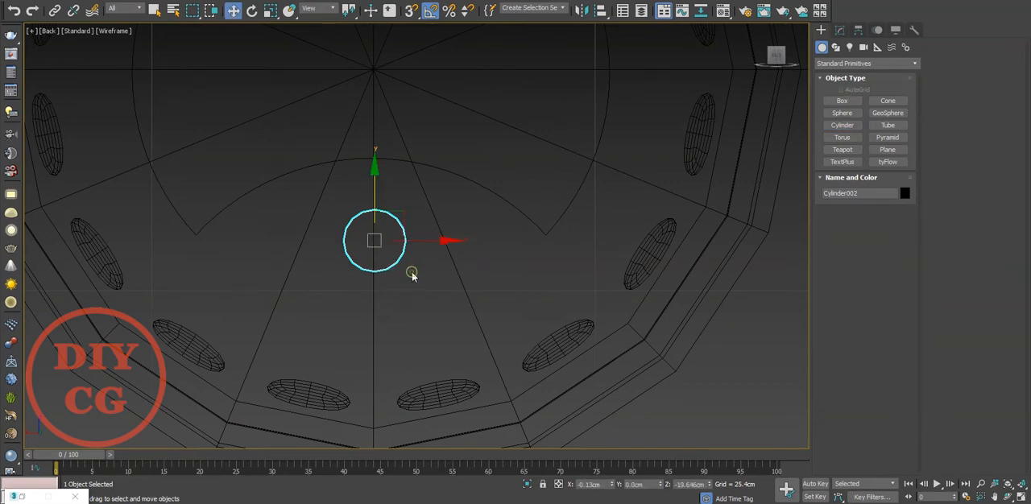
Adjust the new cylinder's radius to about 3.512 cm and its height to about 9.653 cm so it protrudes from the disc.
key(p)
alt+middle_drag(475, 212, 481, 191)
click(839, 29)
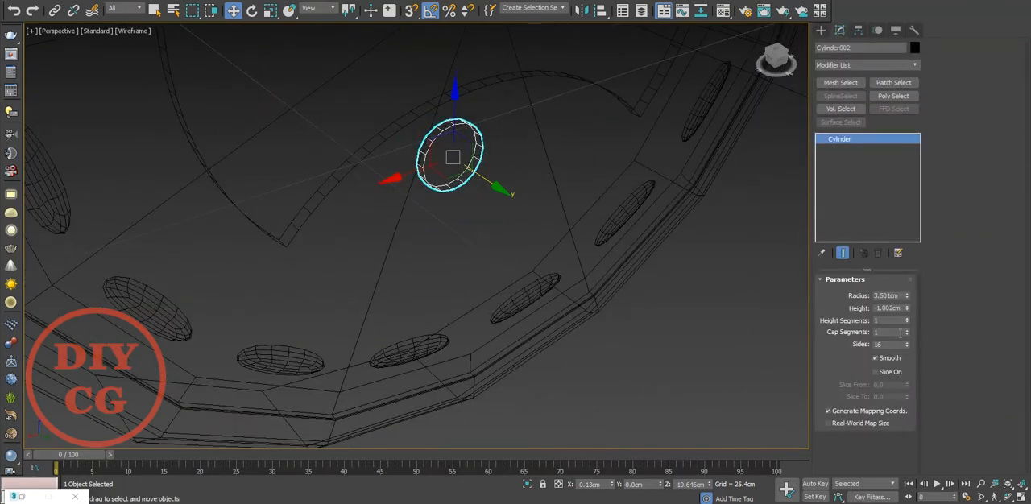
mouse_move(908, 297)
mouse_down()
mouse_move(909, 284)
mouse_move(909, 295)
mouse_up()
drag(919, 335, 917, 301)
click(908, 83)
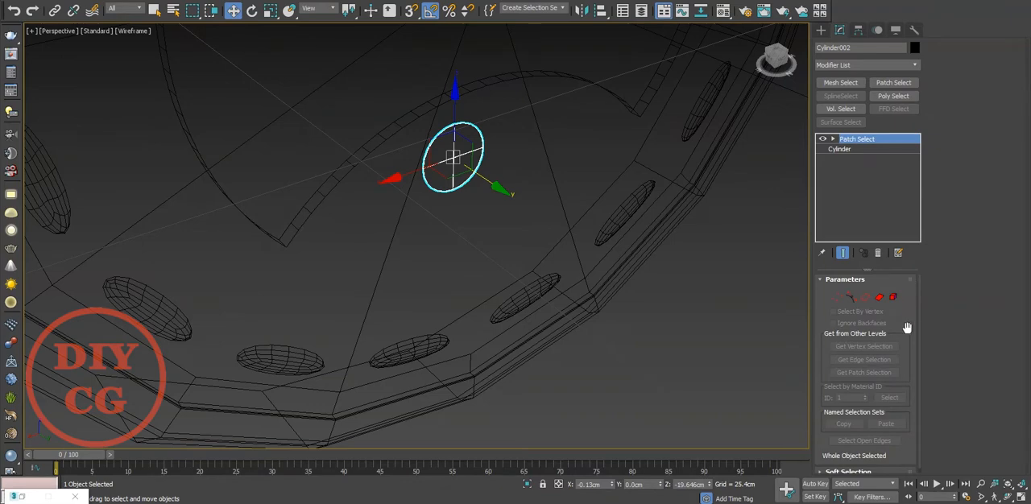
drag(906, 309, 896, 101)
Show the model shaded and assign the VRayMtl Material #22 to the cylinder.
key(F3)
key(m)
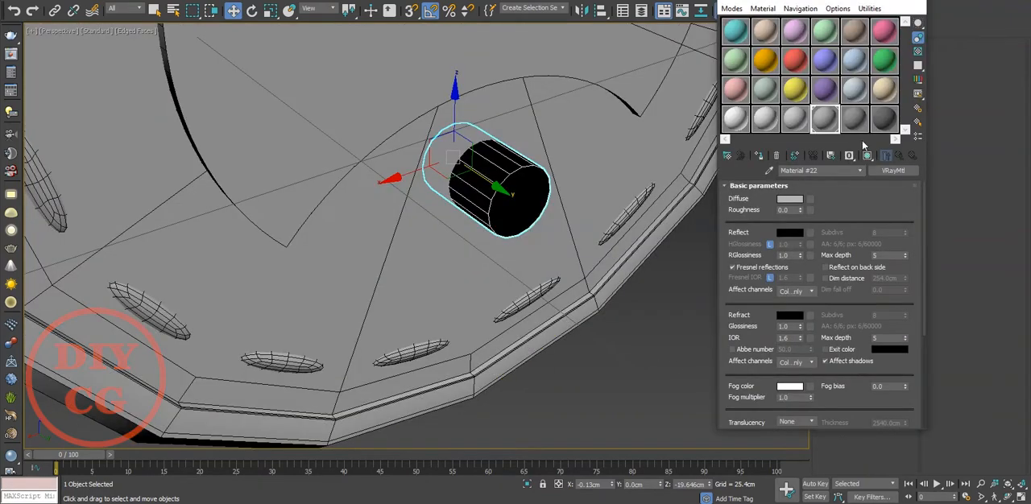
click(762, 158)
key(m)
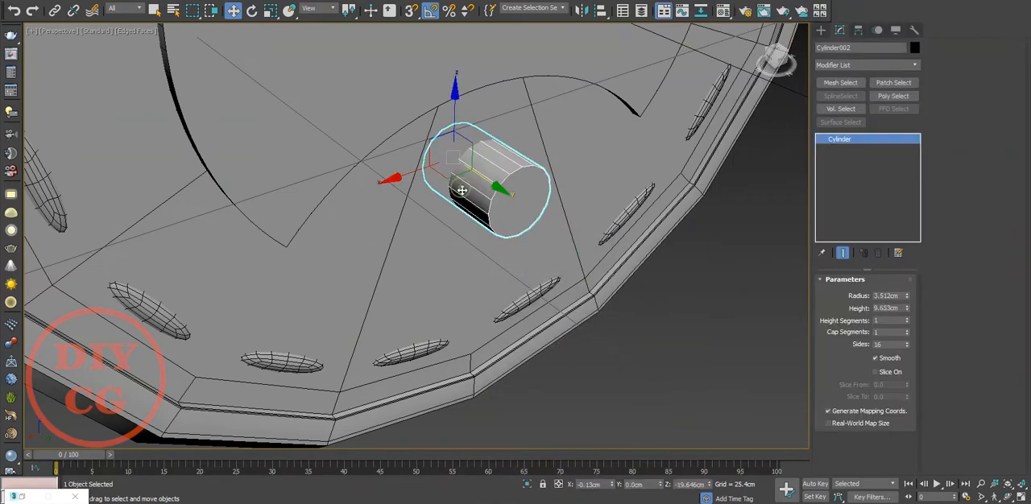
In the Front wireframe view, enlarge the cylinder's radius to about 4.565 cm.
key(f)
scroll(491, 204, down, 2)
middle_drag(473, 225, 473, 187)
scroll(475, 167, up, 2)
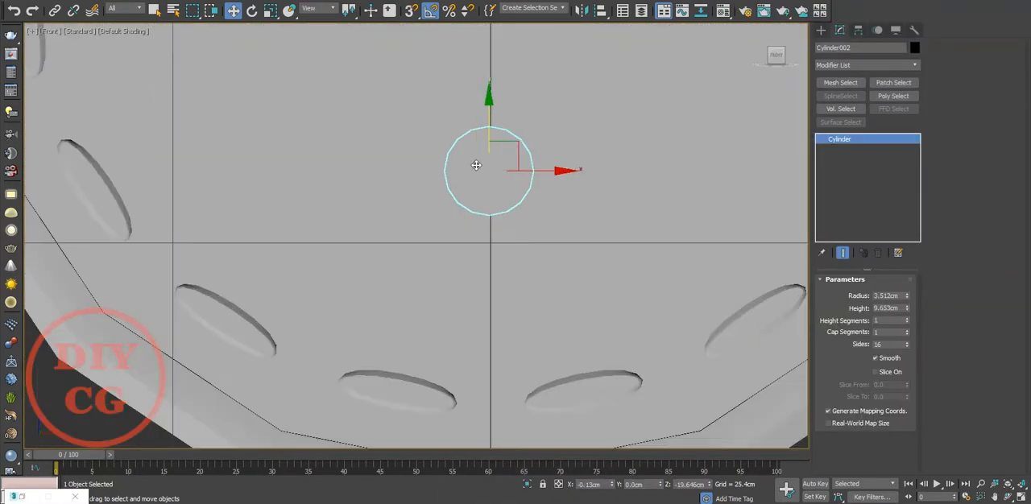
key(F3)
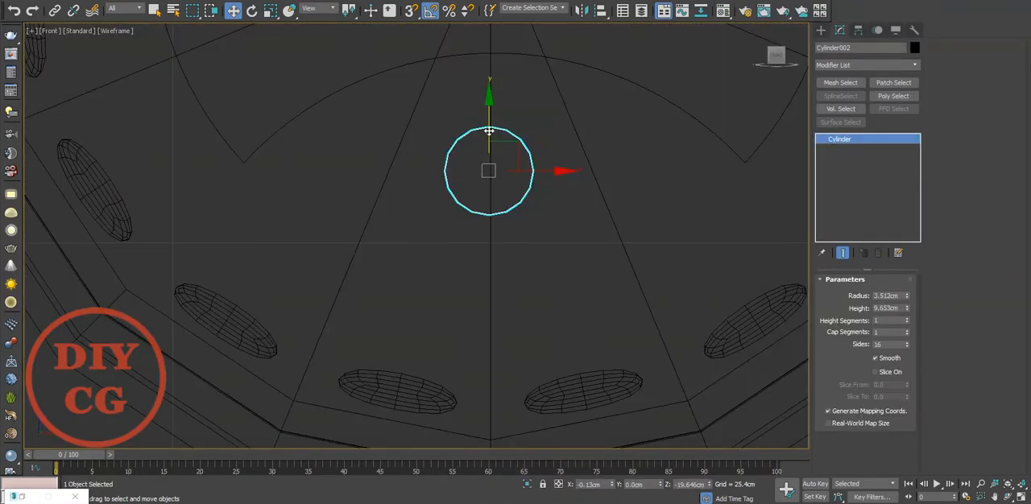
drag(906, 295, 907, 278)
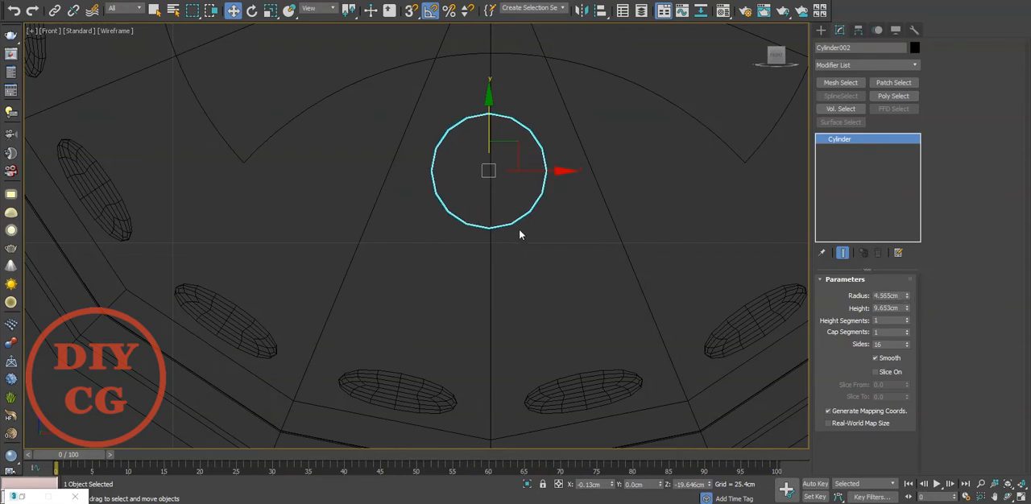
Centre the cylinder at X 0 and make a copy straight below it at about Z -31.22 cm.
right_click(613, 484)
mouse_move(500, 124)
shift+mouse_down()
mouse_move(499, 288)
mouse_move(501, 269)
shift+mouse_up()
click(507, 289)
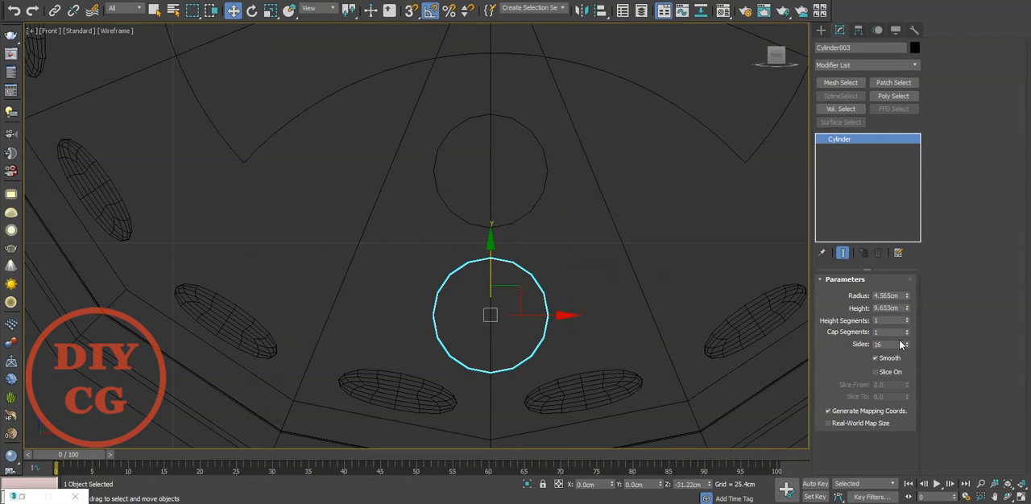
Give the lower cylinder 8 sides and a radius of about 2.511 cm, and raise it to about Z -31.023 cm.
text(8)
key(Return)
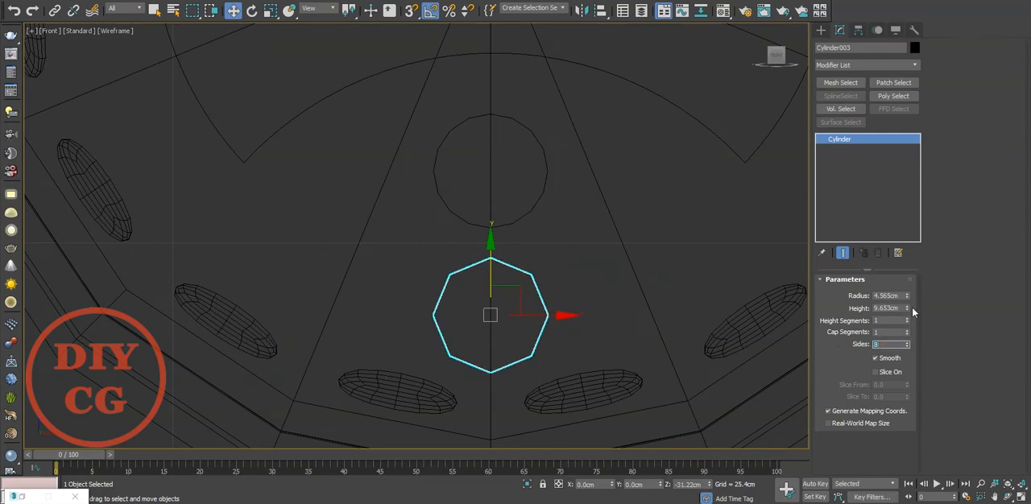
drag(907, 295, 914, 322)
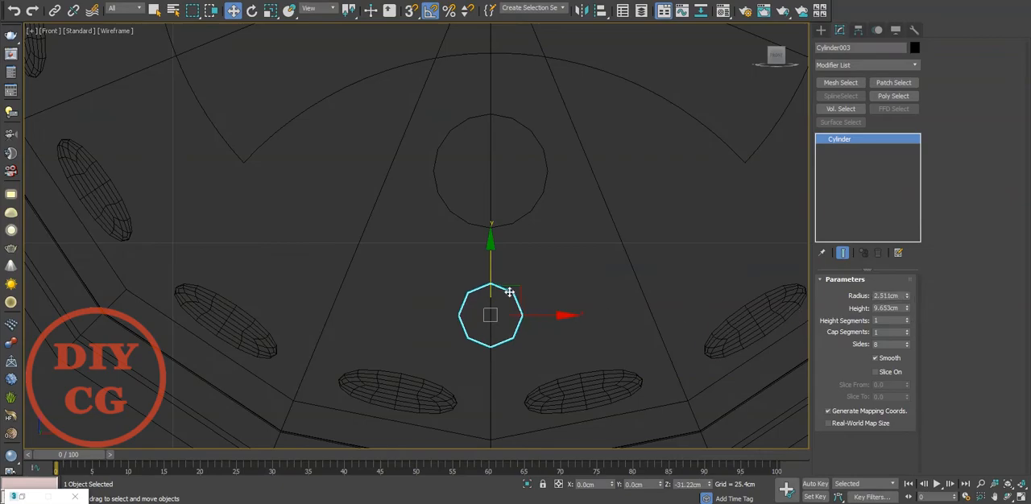
drag(493, 271, 493, 269)
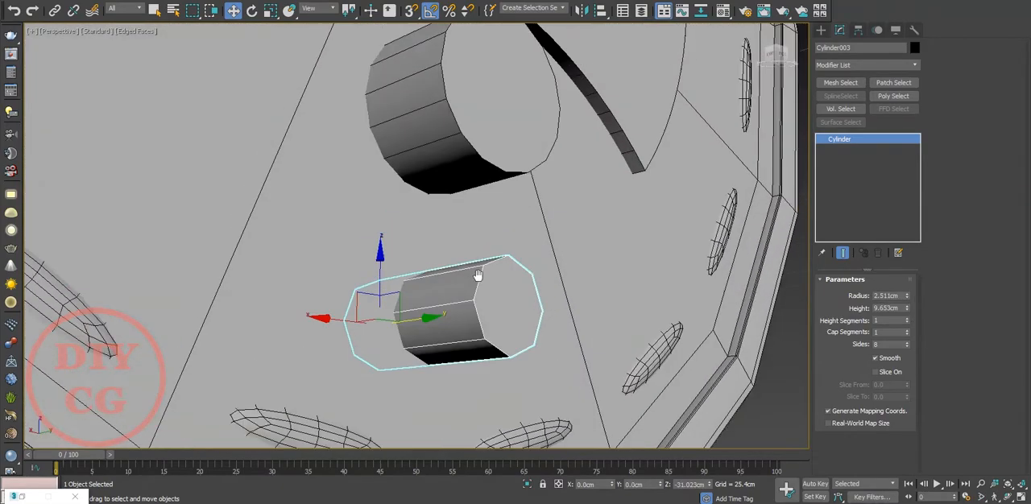
Select both cylinders and isolate them from the rest of the model.
click(483, 185)
alt+middle_drag(523, 251, 482, 266)
ctrl+click(476, 376)
click(526, 485)
click(623, 419)
alt+middle_drag(477, 342, 511, 326)
click(488, 359)
Convert the upper cylinder to Editable Poly and attach the lower cylinder to it.
click(455, 177)
right_click(455, 175)
mouse_move(493, 304)
click(635, 312)
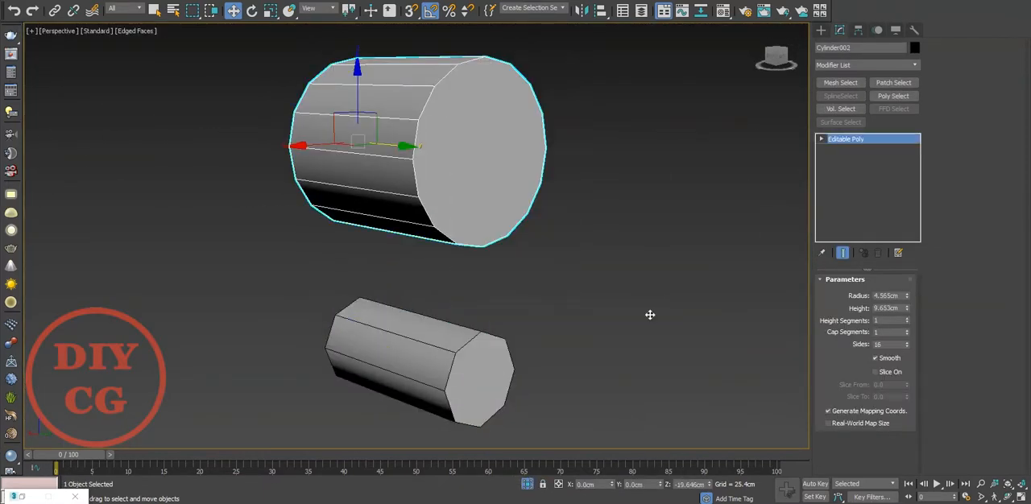
right_click(575, 303)
click(486, 203)
Delete the front and back cap polygons of both cylinders.
key(4)
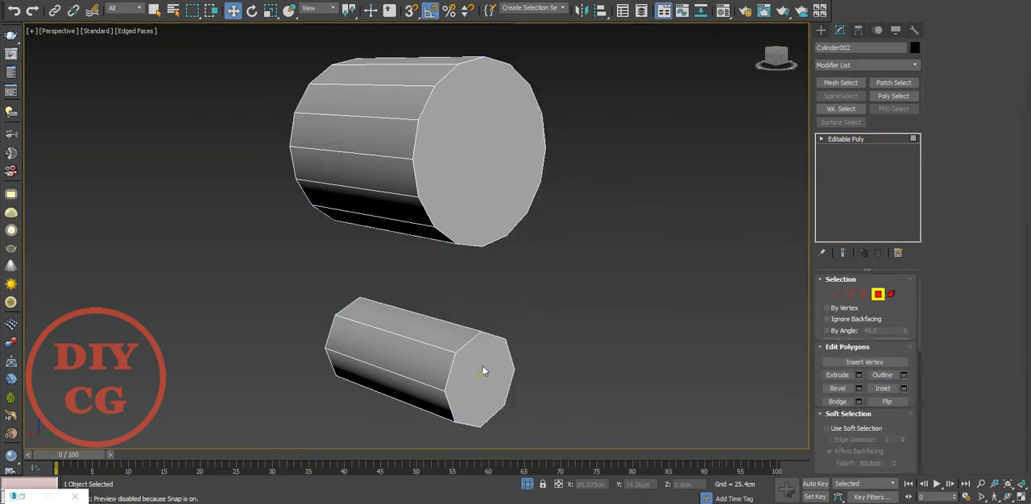
click(480, 375)
ctrl+click(483, 202)
alt+middle_drag(483, 202, 600, 200)
ctrl+click(381, 200)
ctrl+click(369, 402)
key(Delete)
Delete the side polygons where the upper and lower cylinders face each other.
alt+middle_drag(386, 394, 409, 274)
click(382, 350)
ctrl+click(429, 346)
key(Delete)
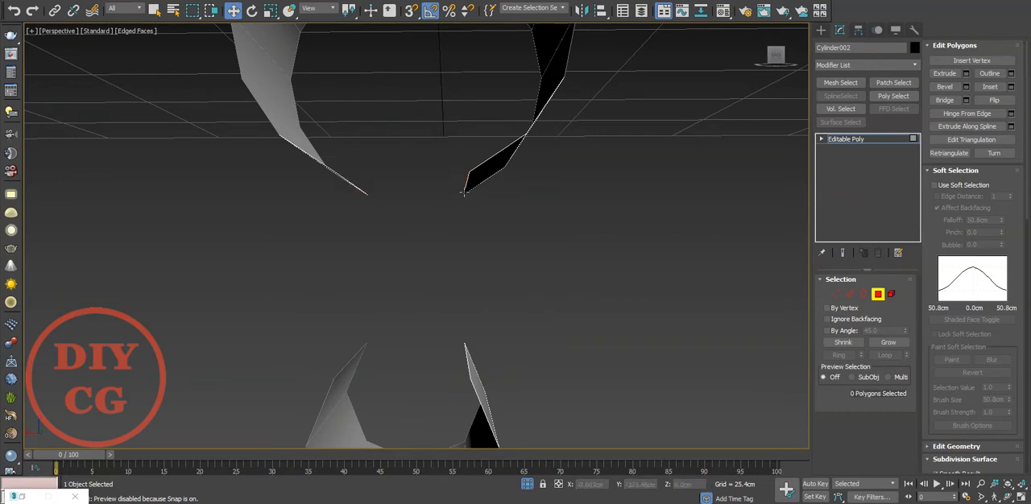
Bridge the facing open edges of the two cylinders on both sides to form a keyhole-shaped wall.
key(1)
drag(450, 150, 487, 216)
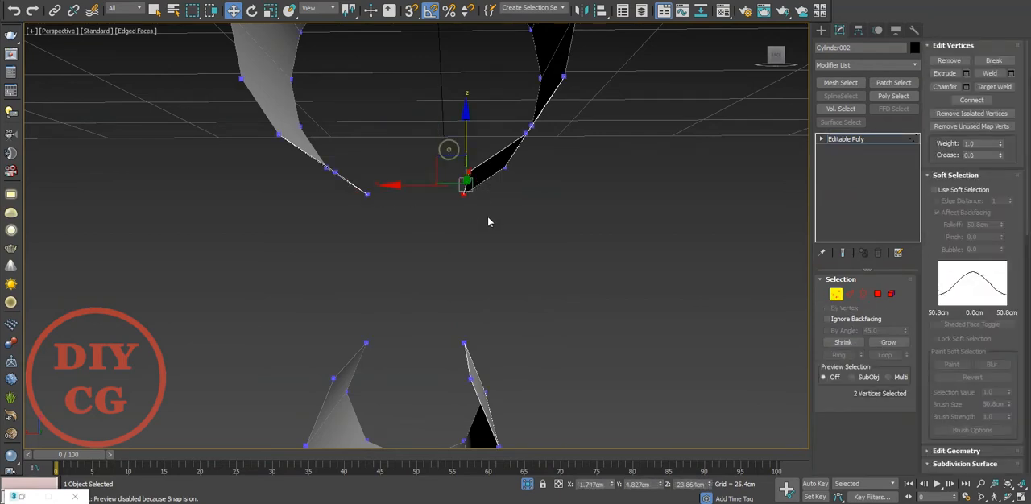
key(f)
scroll(440, 257, up, 5)
key(2)
drag(397, 146, 346, 390)
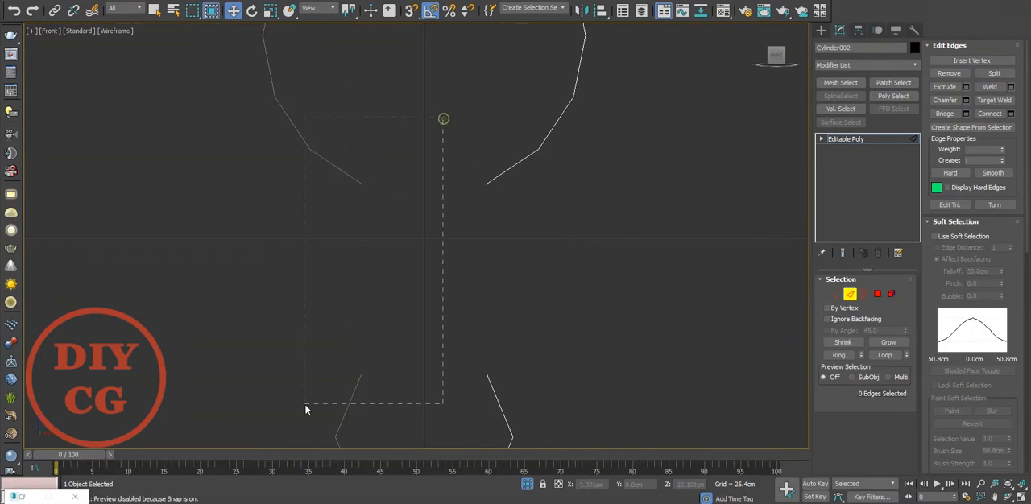
key(semicolon)
scroll(431, 397, up, 2)
key(p)
scroll(431, 397, down, 6)
middle_drag(431, 396, 479, 378)
scroll(479, 379, up, 3)
key(2)
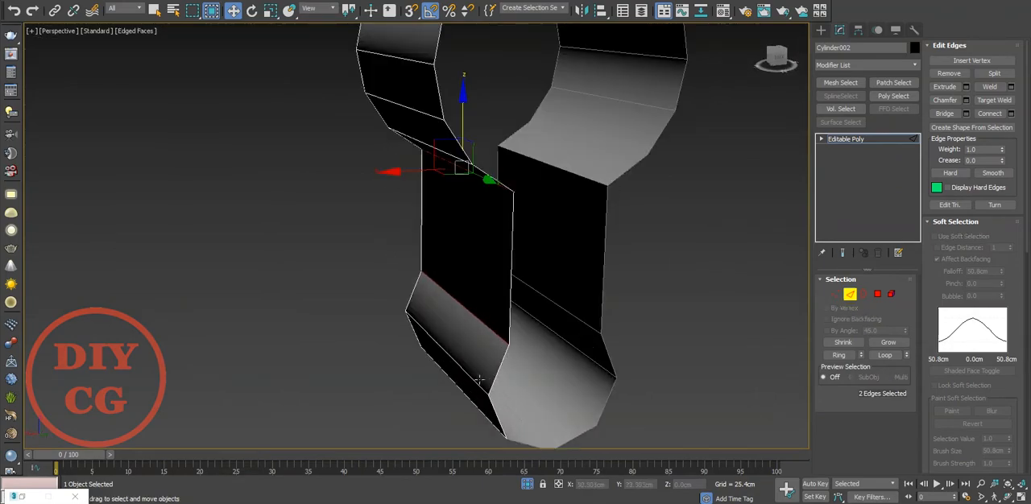
Remove the surplus edges with their vertices on both sides of the lower cylinder section.
key(2)
click(477, 381)
key(ctrl+BackSpace)
alt+middle_drag(541, 379, 518, 320)
key(ctrl+BackSpace)
scroll(529, 359, down, 3)
click(539, 321)
key(ctrl+BackSpace)
scroll(540, 326, down, 3)
scroll(529, 366, up, 4)
alt+middle_drag(530, 373, 557, 359)
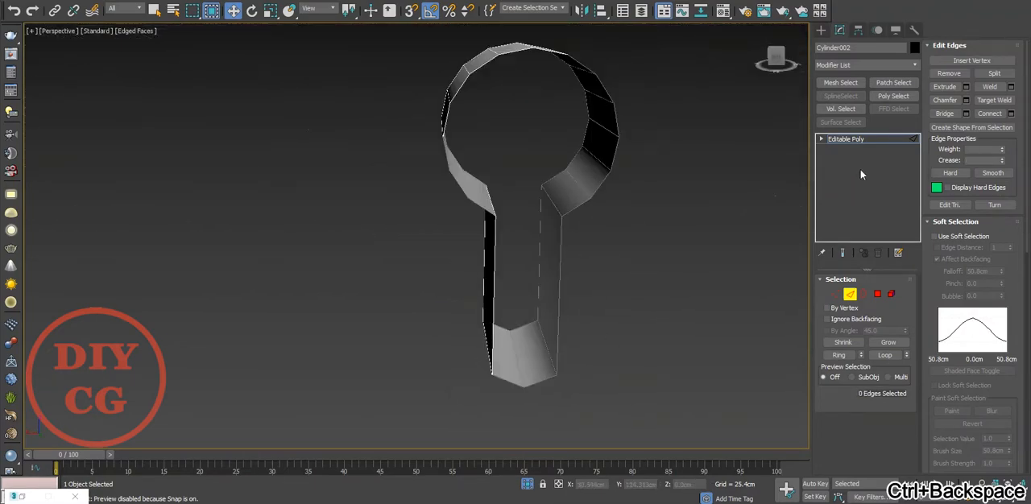
Add a TurboSmooth modifier to the keyhole shape and turn off its display.
click(868, 137)
click(851, 65)
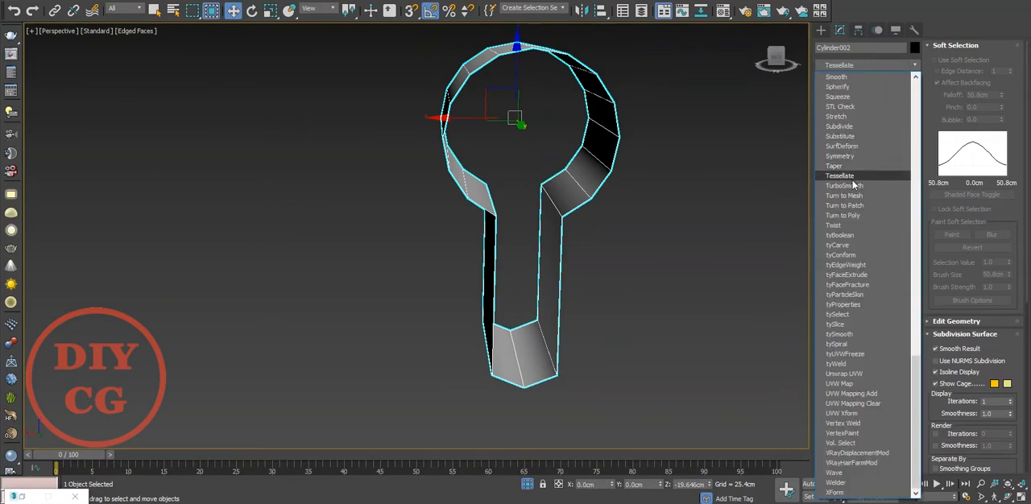
click(829, 173)
alt+middle_drag(644, 246, 569, 291)
click(823, 141)
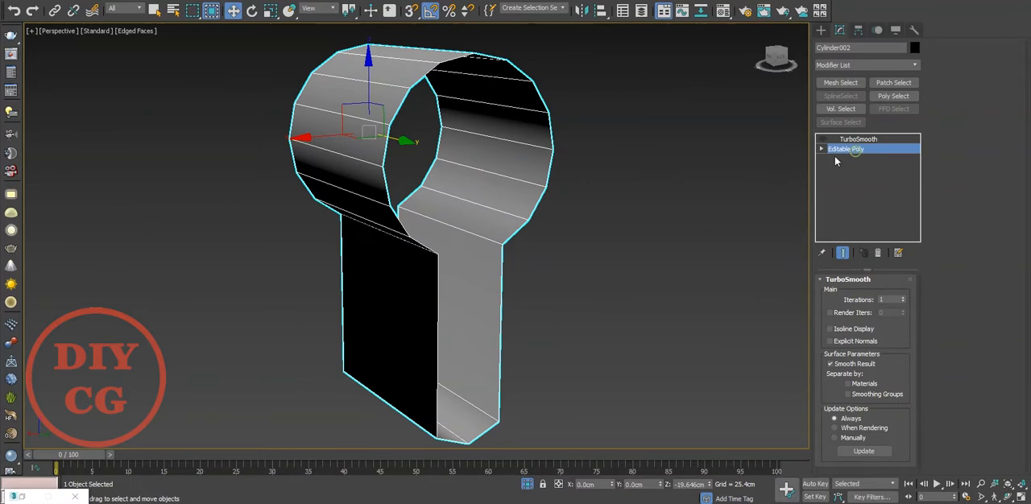
Chamfer the edges where the straight walls meet the upper and lower rounded ends by about 0.157 cm with 2 segments.
click(842, 149)
alt+middle_drag(473, 234, 387, 252)
scroll(385, 251, up, 5)
ctrl+click(357, 234)
right_click(357, 232)
click(244, 304)
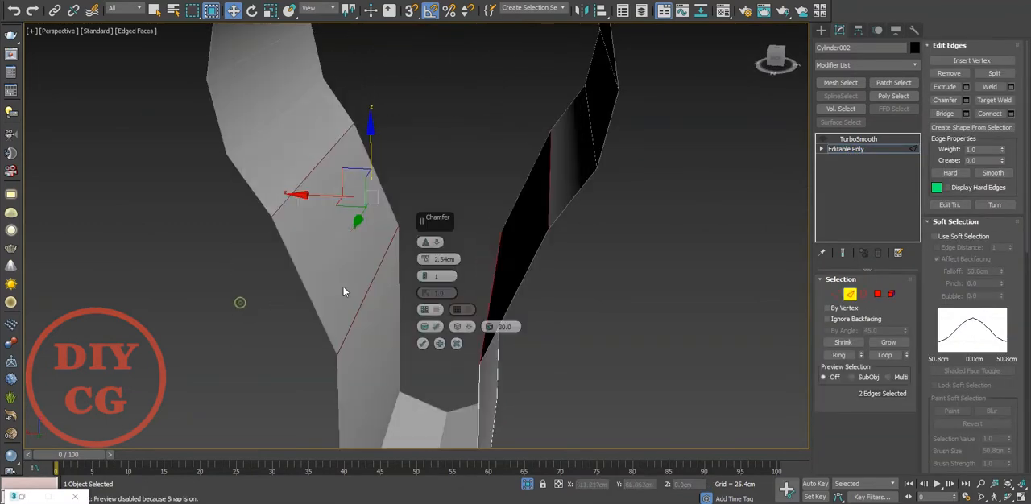
click(425, 274)
middle_drag(373, 289, 346, 112)
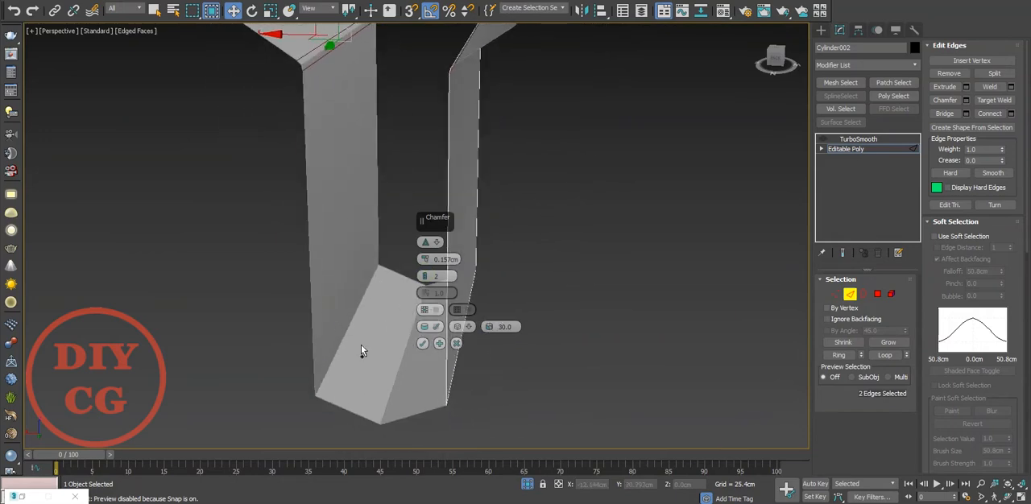
ctrl+click(341, 343)
ctrl+click(452, 375)
alt+middle_drag(452, 375, 362, 355)
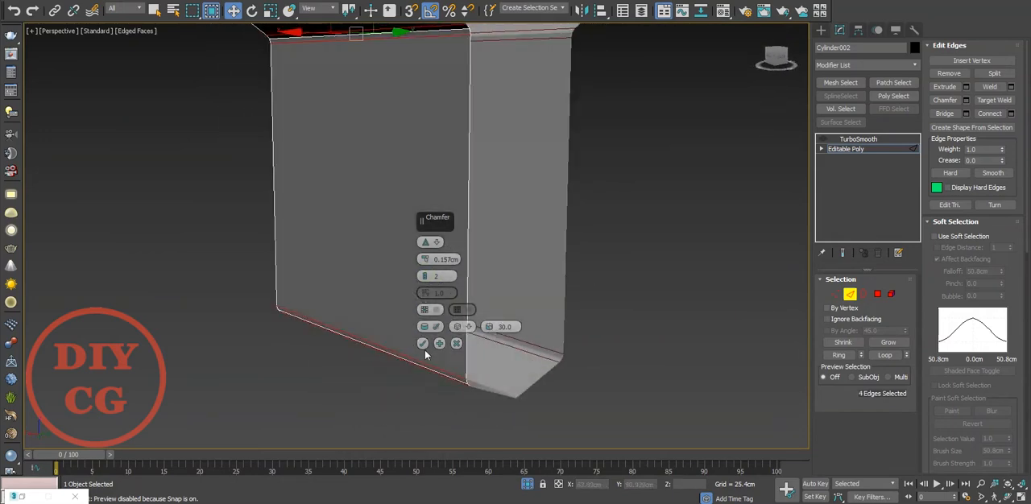
click(422, 344)
Turn TurboSmooth back on with 2 iterations and check the smoothed keyhole shape.
click(854, 139)
click(822, 140)
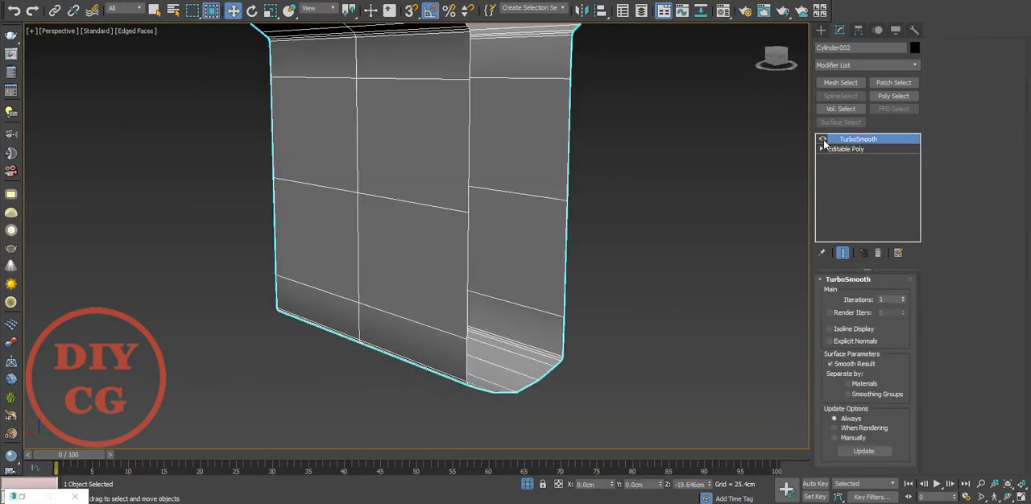
click(903, 297)
click(611, 340)
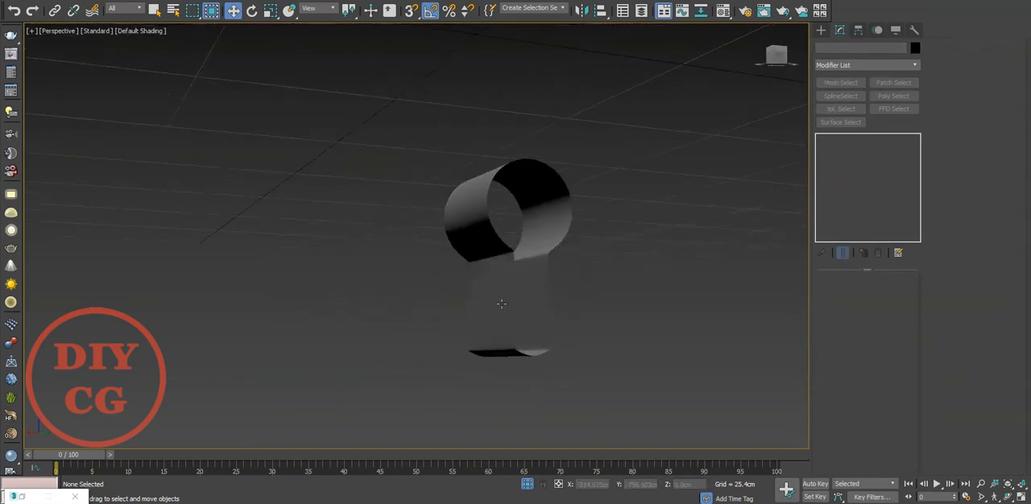
alt+middle_drag(501, 304, 531, 217)
click(522, 264)
scroll(521, 263, up, 5)
key(F4)
scroll(498, 229, down, 3)
Convert the smoothed keyhole shape to Editable Poly and turn off edged faces.
right_click(498, 229)
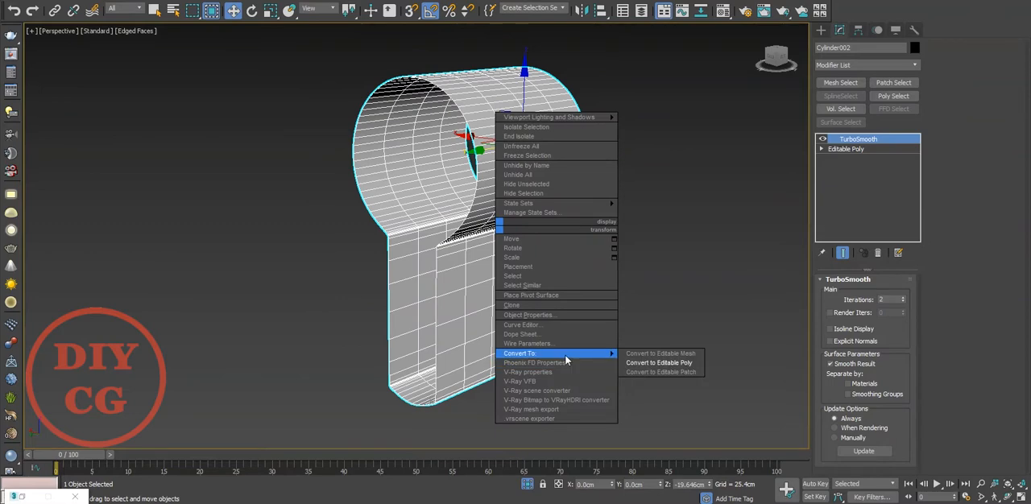
click(656, 364)
key(F4)
Cap the front and rear open borders of the keyhole shape.
key(5)
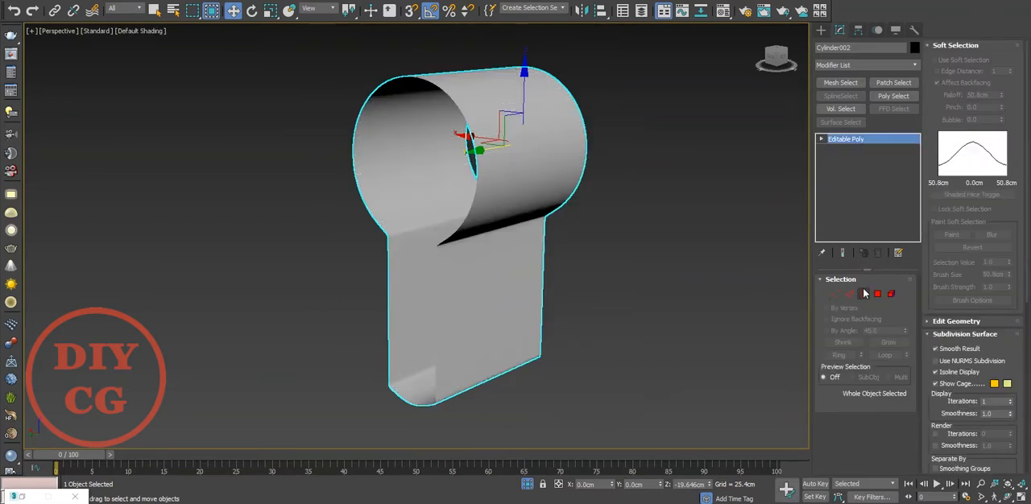
click(448, 216)
key(3)
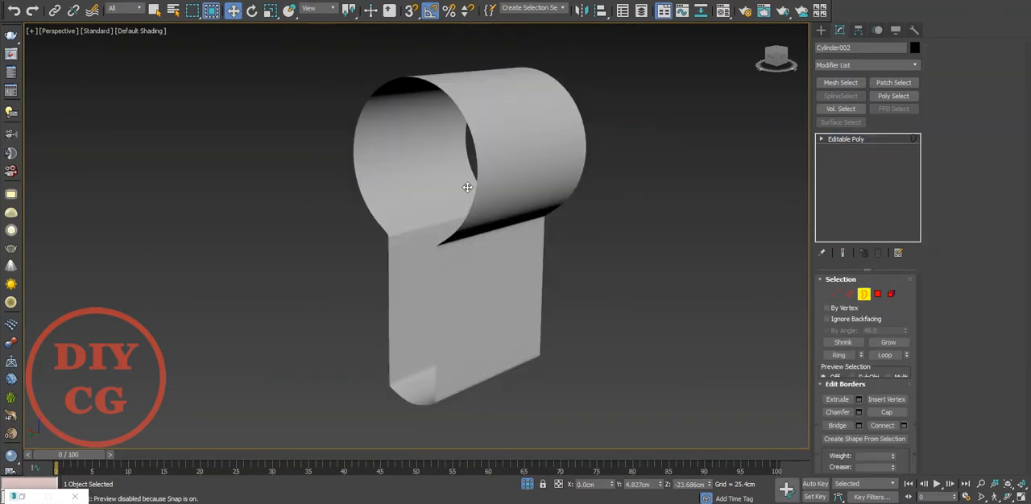
click(475, 181)
right_click(474, 180)
click(459, 213)
click(581, 153)
right_click(580, 151)
click(567, 185)
click(631, 194)
alt+middle_drag(630, 193, 484, 266)
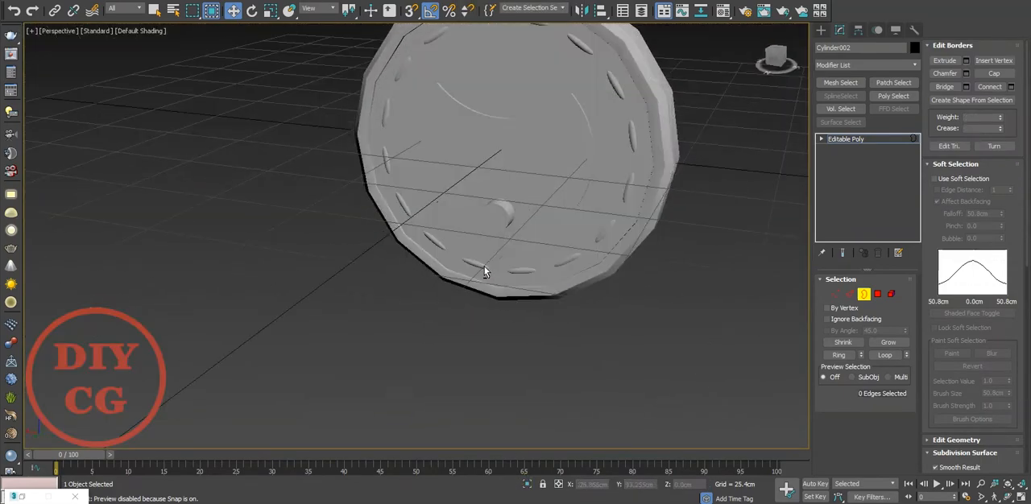
Add a TurboSmooth modifier with 2 iterations to the disc and turn off edged faces.
key(F4)
scroll(512, 186, up, 4)
alt+middle_drag(512, 186, 393, 278)
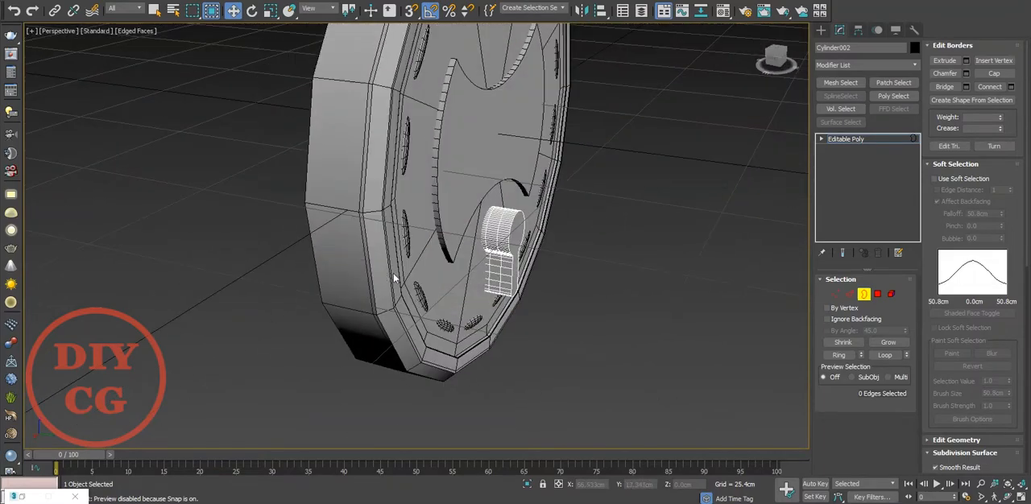
click(749, 244)
key(ctrl+a)
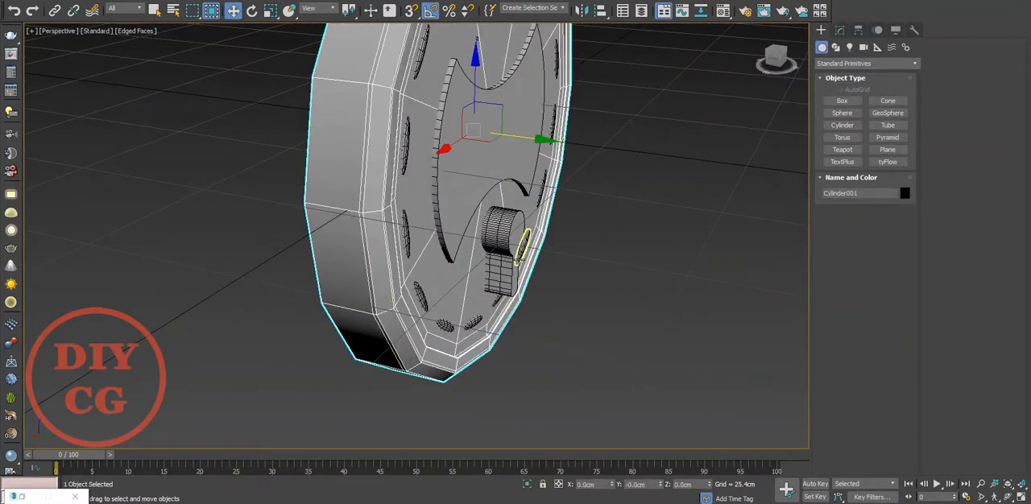
click(409, 274)
click(839, 31)
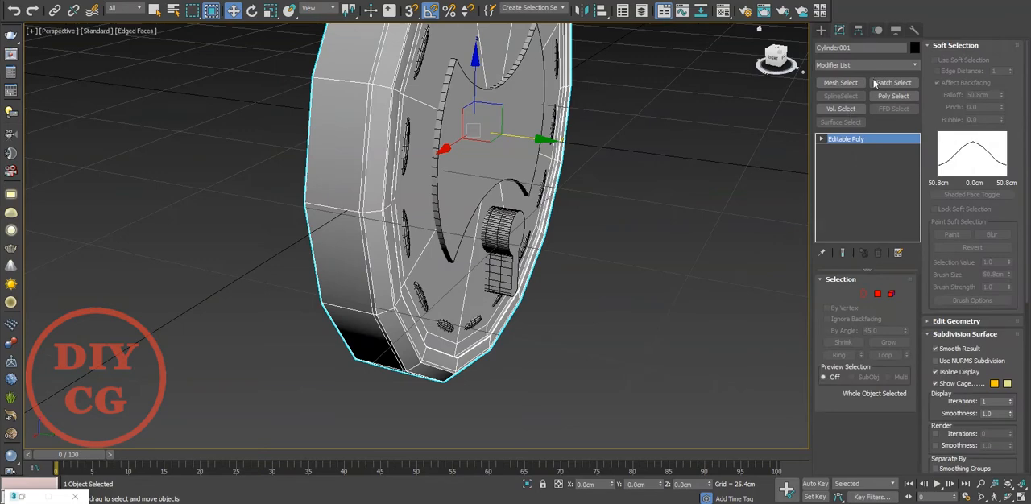
click(865, 65)
scroll(865, 133, down, 10)
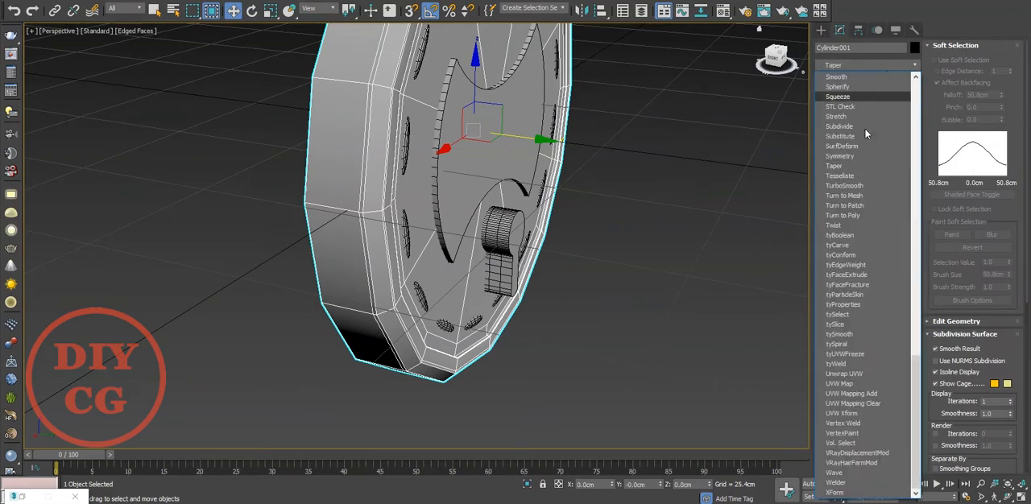
click(853, 185)
click(903, 295)
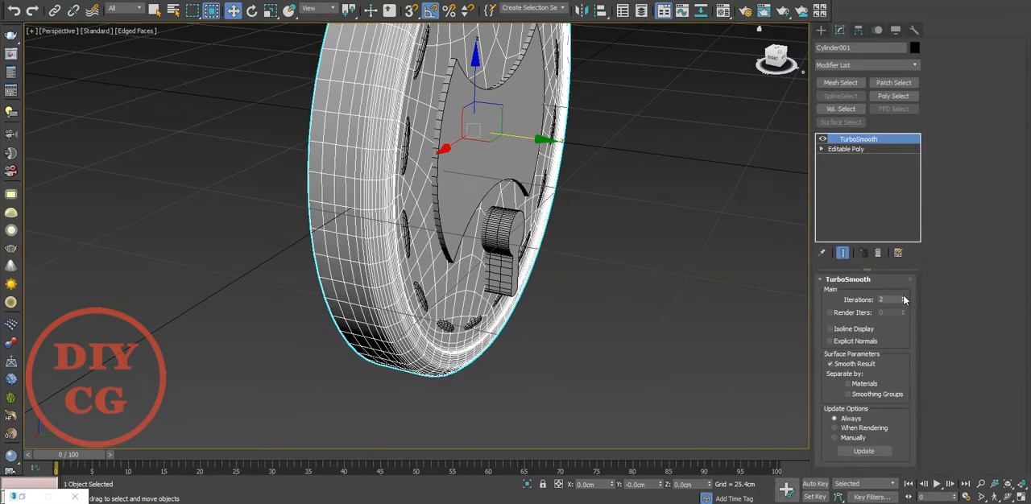
click(645, 354)
key(F4)
Clone the disc together with the keyhole shape as one independent copy placed beside the original.
alt+middle_drag(507, 318, 438, 288)
click(470, 282)
ctrl+click(493, 261)
scroll(486, 265, down, 4)
shift+drag(347, 327, 577, 221)
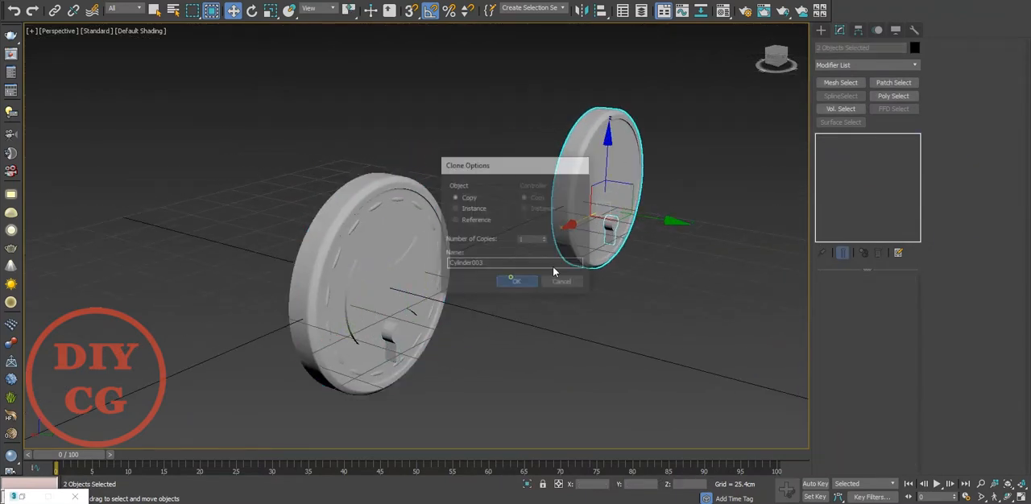
click(513, 281)
Set the copied disc's TurboSmooth to 1 iteration and display edged faces.
click(595, 219)
scroll(598, 217, up, 5)
click(820, 30)
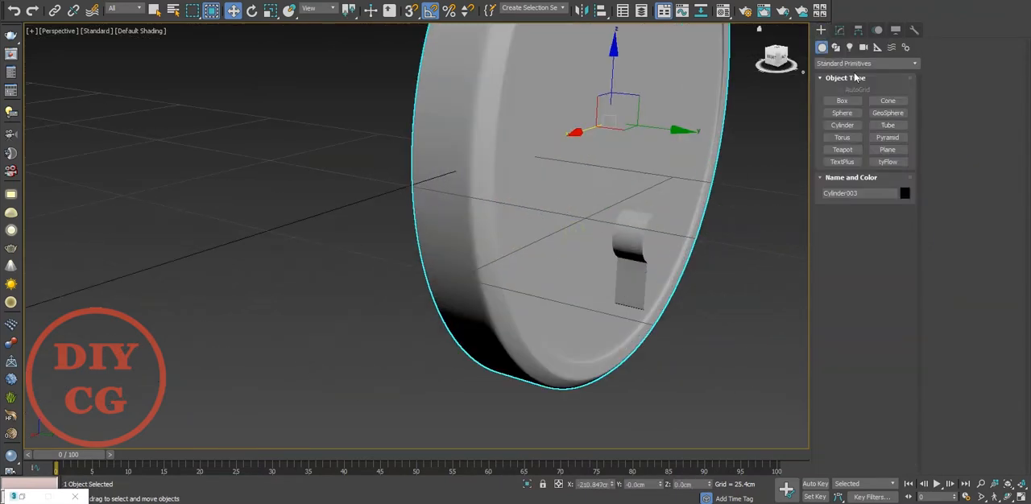
alt+middle_drag(520, 230, 483, 241)
scroll(488, 242, down, 4)
scroll(695, 185, up, 3)
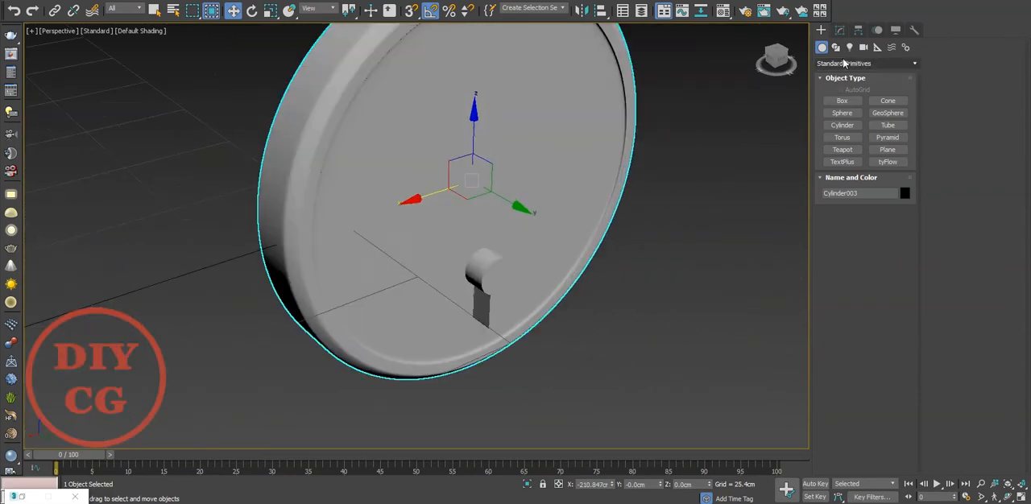
click(843, 63)
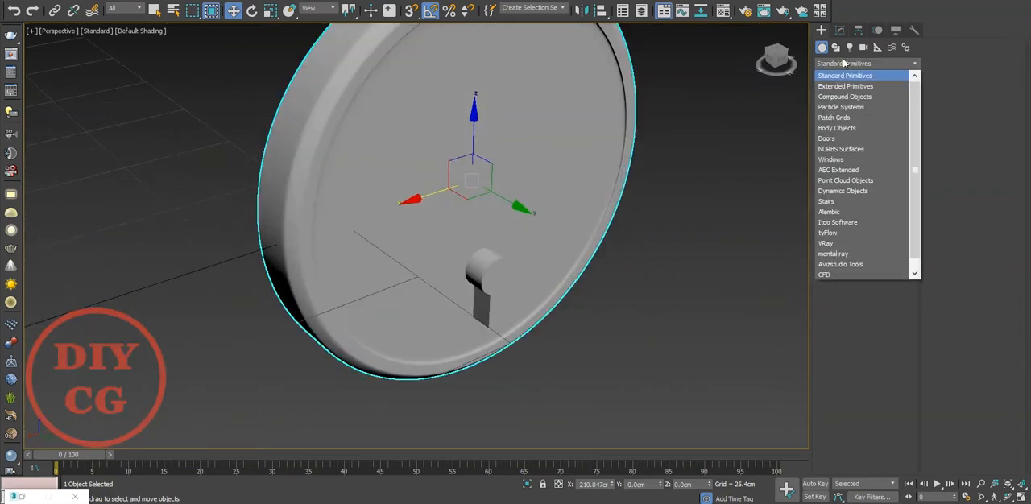
click(843, 63)
click(840, 30)
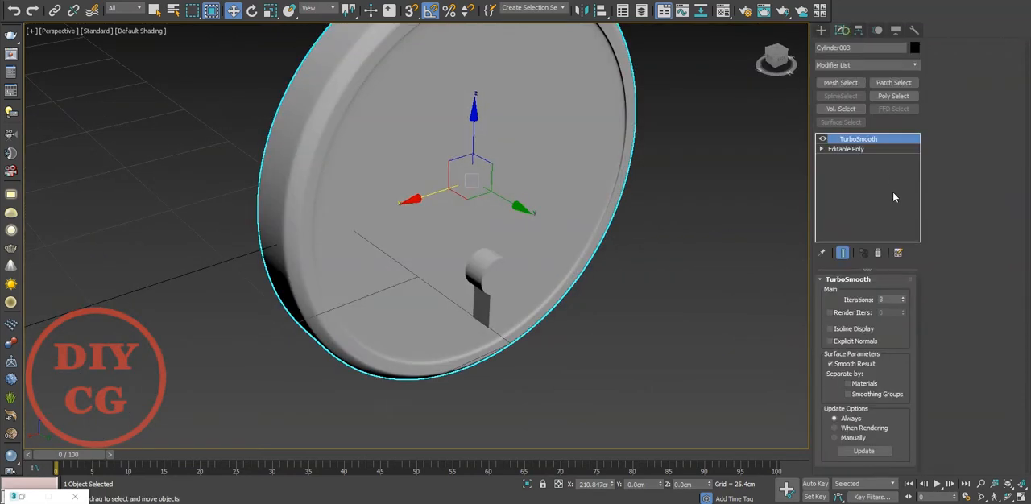
right_click(902, 301)
click(903, 297)
key(F4)
mouse_move(628, 333)
alt+middle_down()
mouse_move(681, 313)
mouse_move(605, 303)
mouse_move(587, 358)
alt+middle_up()
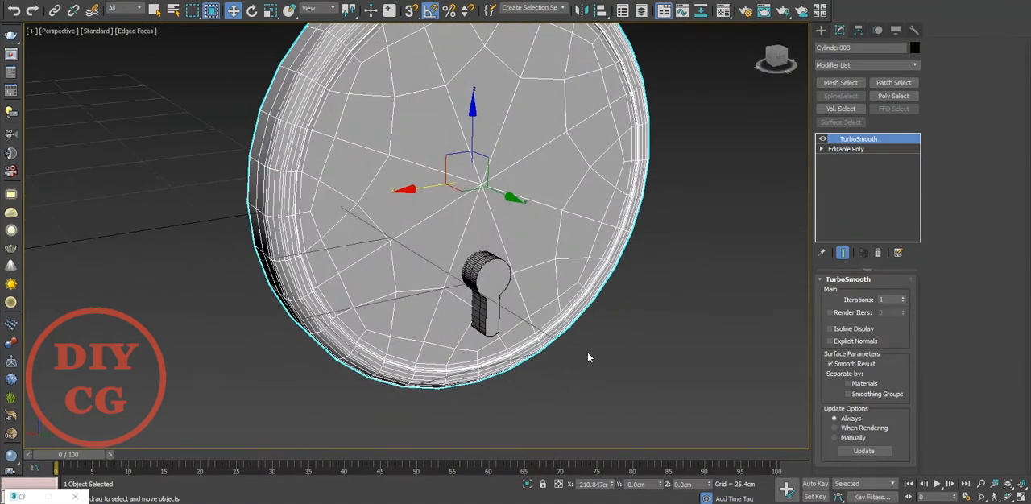
scroll(485, 291, up, 5)
Subtract the copied keyhole shape from the copied disc with a ProBoolean.
click(485, 294)
scroll(492, 290, down, 3)
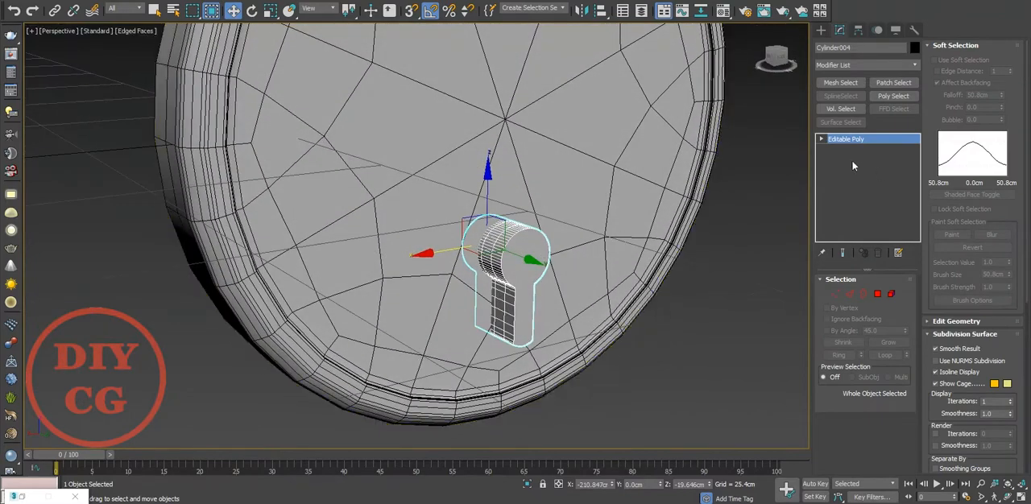
key(ctrl+d)
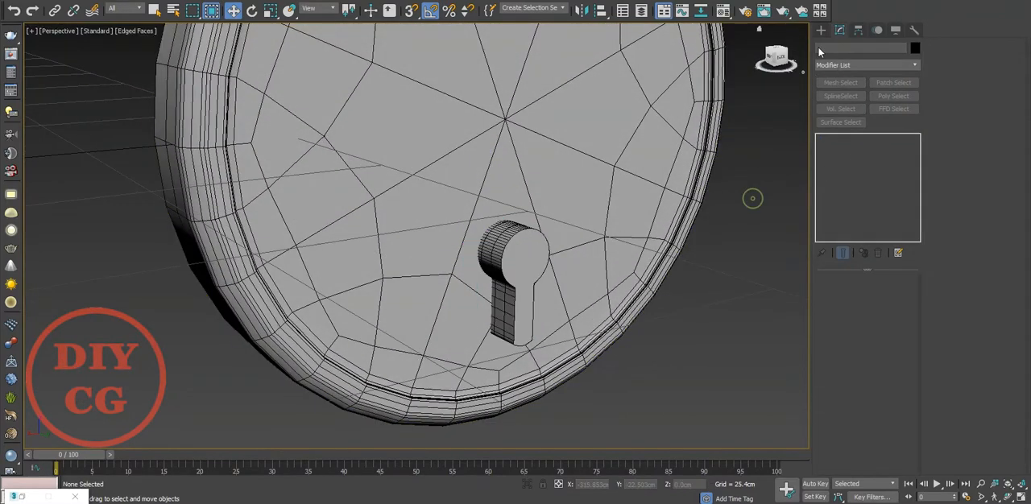
click(821, 29)
click(866, 63)
click(841, 104)
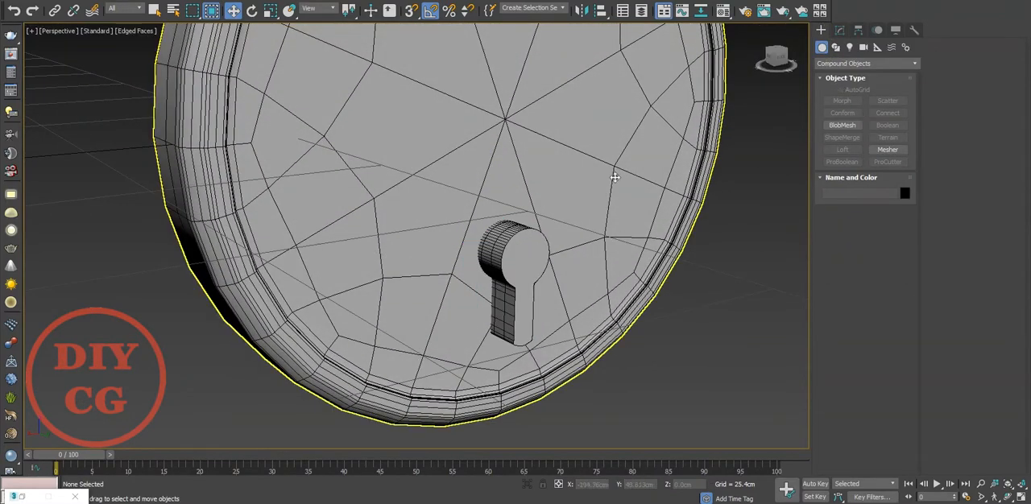
click(615, 173)
click(842, 161)
click(519, 269)
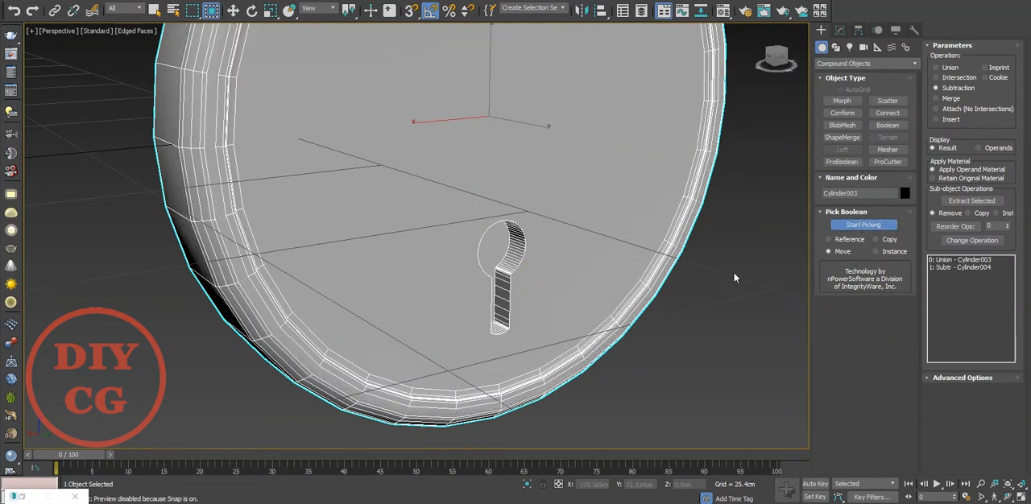
Convert the copied disc with the keyhole cut to Editable Poly and enter polygon editing.
key(w)
right_click(477, 257)
mouse_move(572, 384)
click(636, 394)
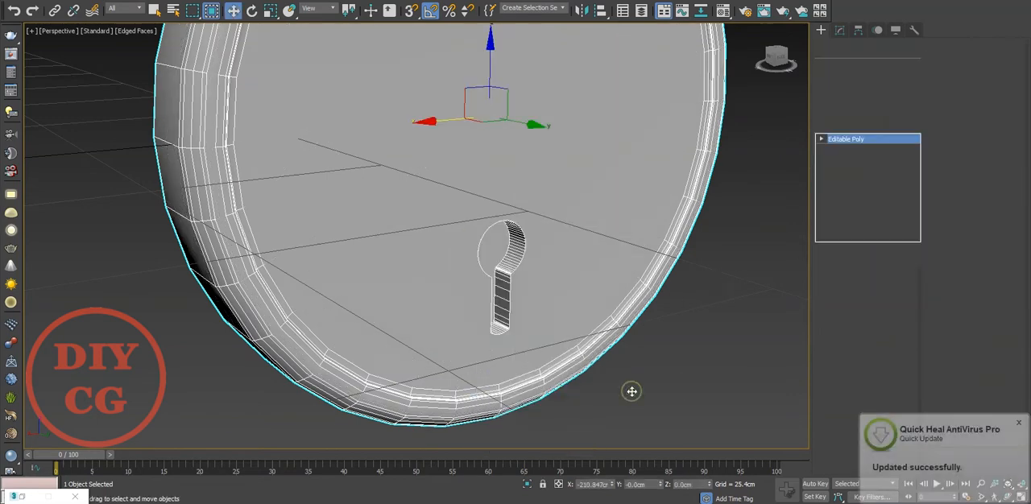
key(4)
scroll(569, 304, up, 3)
alt+middle_drag(569, 304, 486, 280)
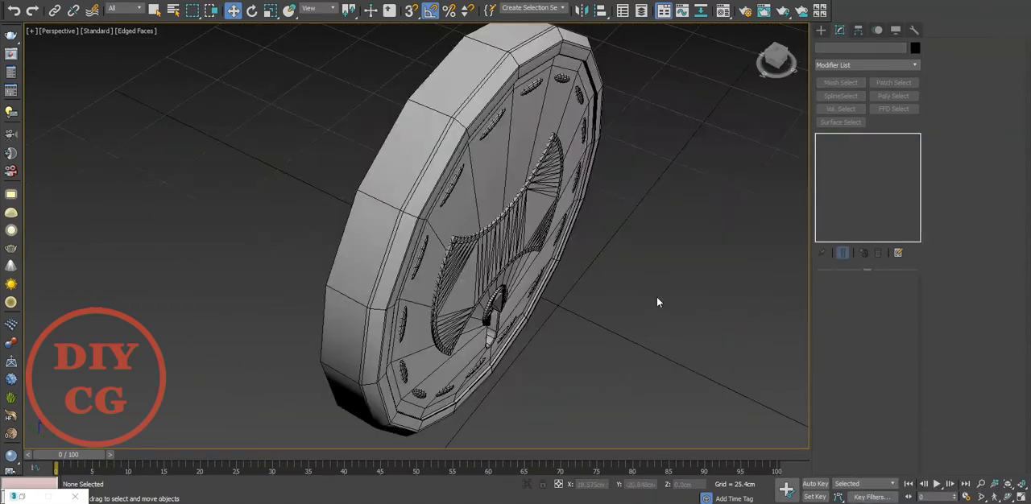
Add a Symmetry modifier to the keyhole disc with the mirror axis set to Z and Flip enabled.
alt+middle_drag(657, 296, 592, 278)
click(488, 137)
click(838, 66)
text(sym)
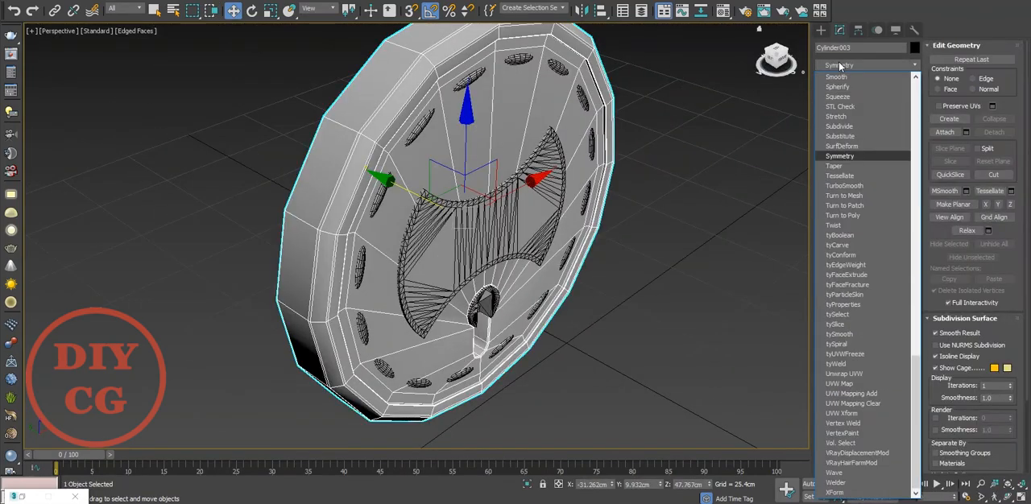
key(Return)
click(868, 304)
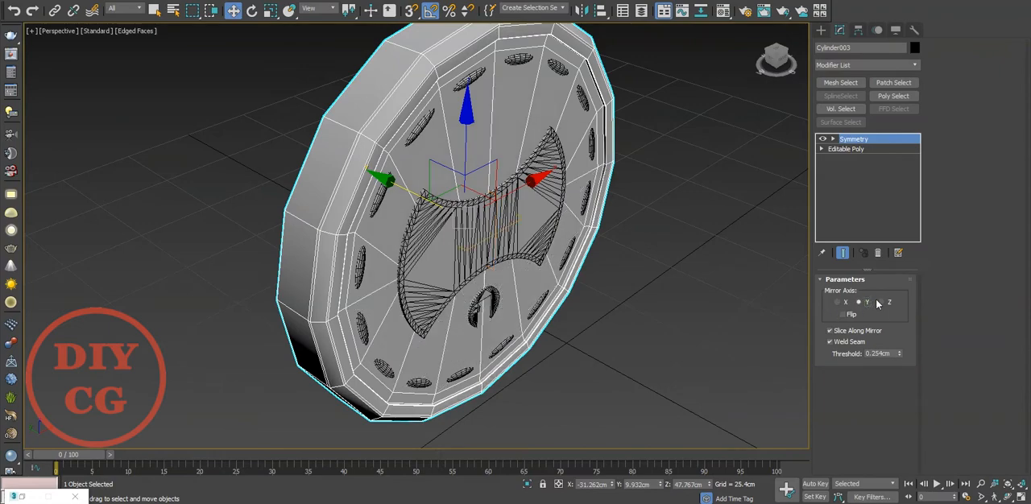
click(876, 303)
click(844, 314)
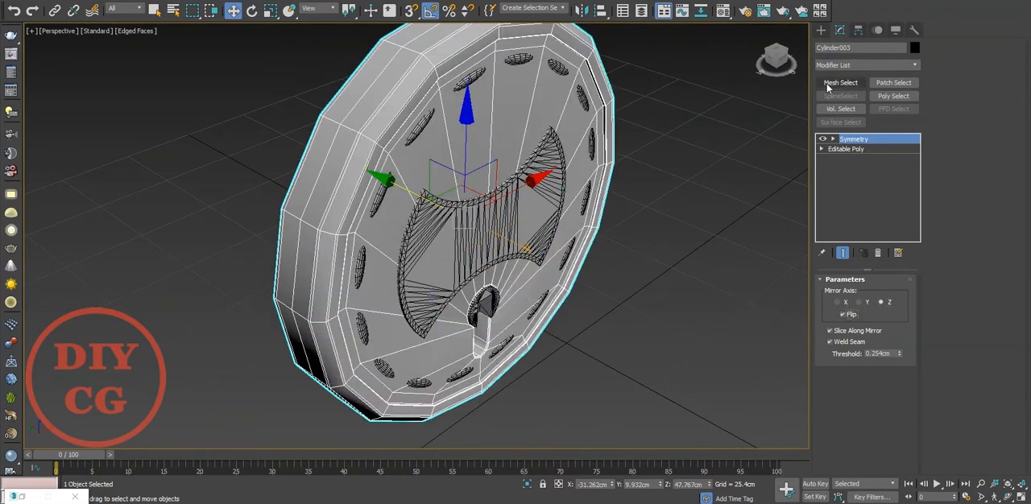
Move the Symmetry modifier's mirror plane along Y to about 12.04 cm and check the disc's rear side.
click(833, 139)
click(844, 148)
alt+middle_drag(425, 201, 494, 227)
mouse_move(389, 230)
mouse_down()
mouse_move(348, 233)
mouse_move(386, 240)
mouse_up()
alt+middle_drag(414, 234, 495, 220)
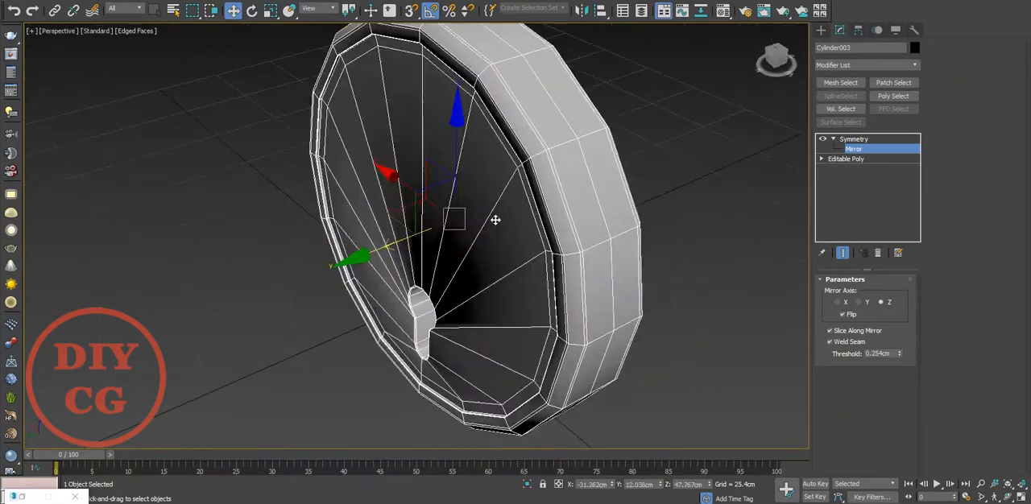
Add a TurboSmooth modifier above the Symmetry, inspect the keyhole opening, and turn the smoothing display off.
click(853, 138)
click(866, 64)
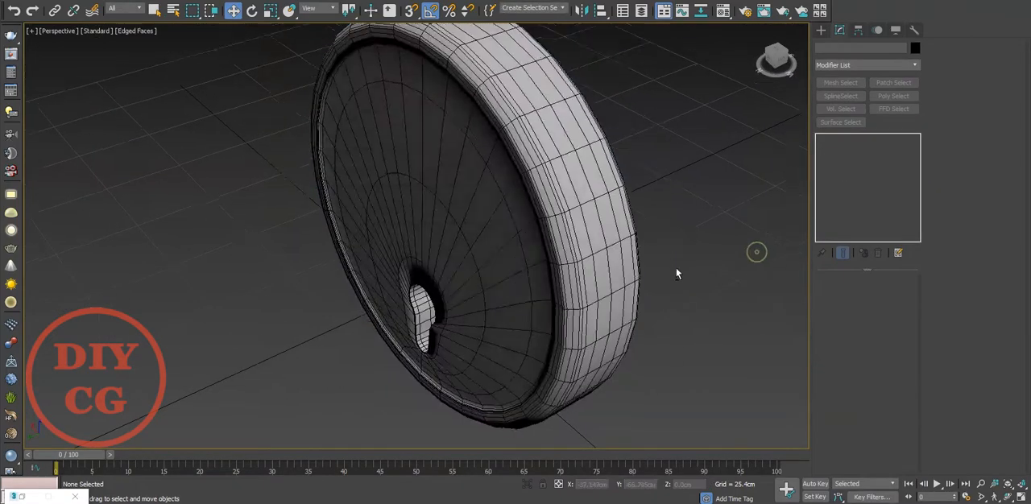
mouse_move(677, 270)
alt+middle_down()
mouse_move(607, 222)
mouse_move(562, 256)
mouse_move(541, 223)
mouse_move(476, 232)
mouse_move(463, 268)
alt+middle_up()
click(464, 268)
scroll(409, 268, up, 2)
click(822, 140)
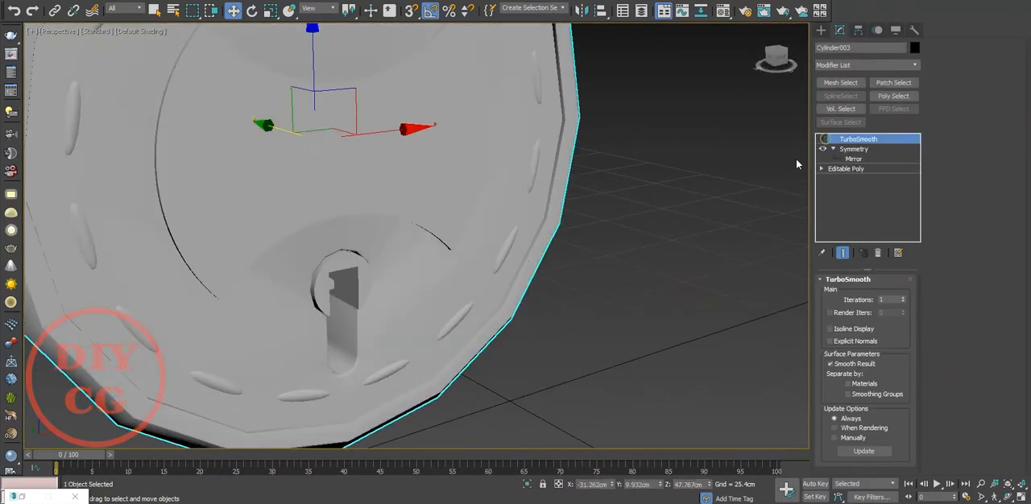
click(708, 191)
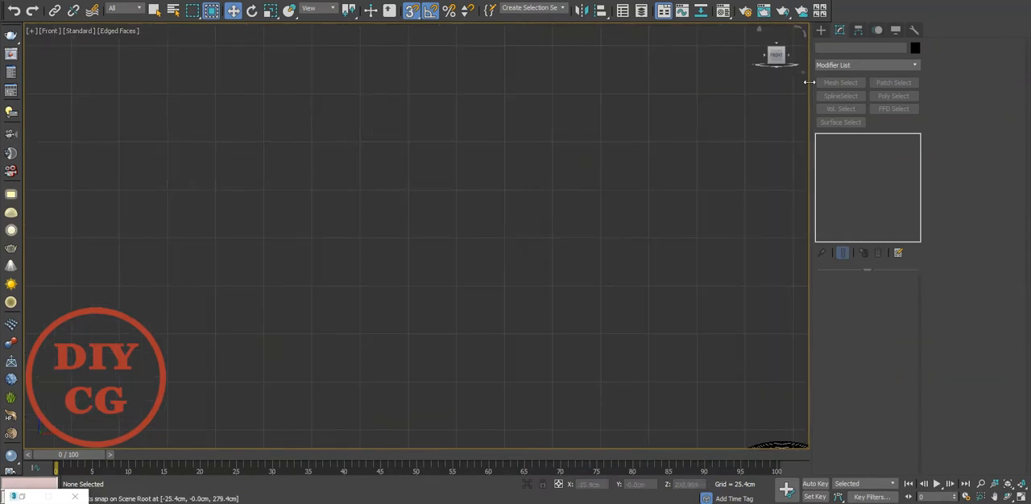
Start the Line spline tool for drawing in the empty area of the Front view.
click(820, 30)
click(835, 47)
click(843, 110)
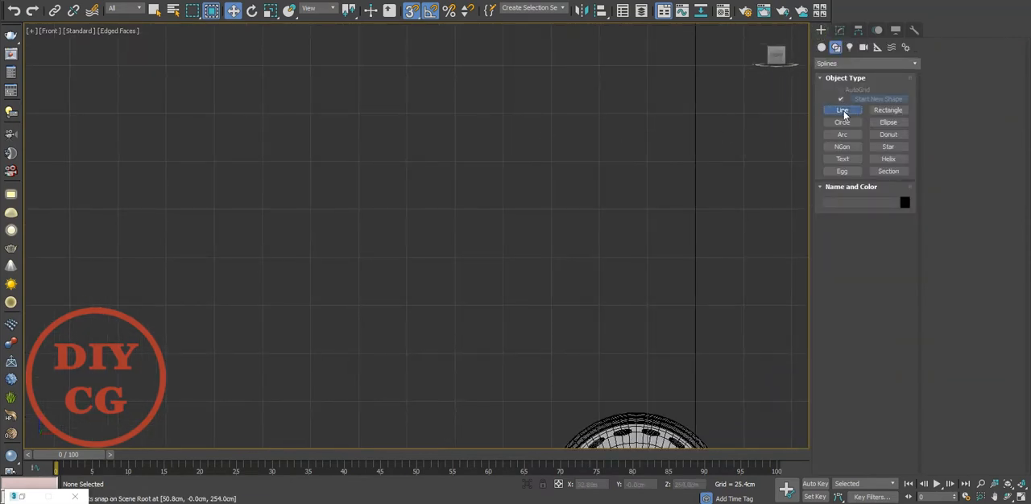
click(309, 65)
click(306, 242)
right_click(306, 244)
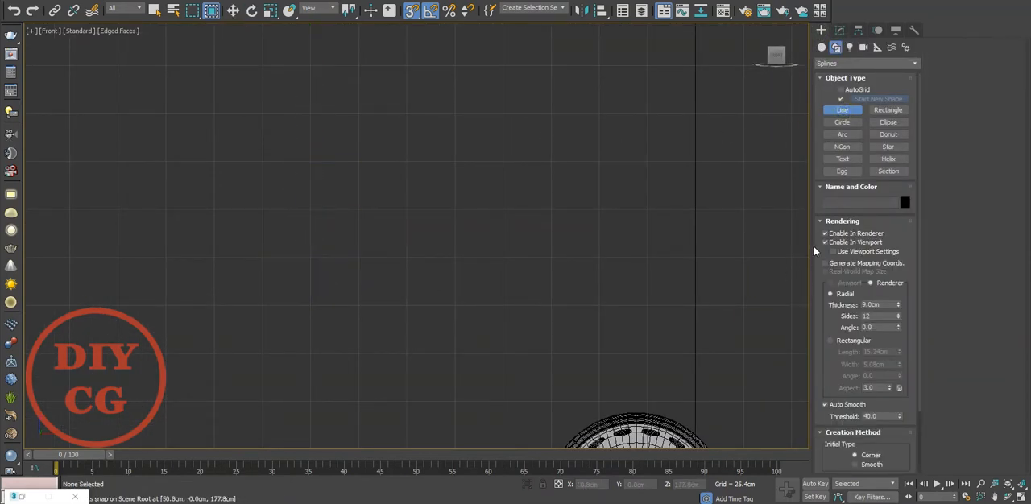
Draw two parallel vertical lines three grid squares long and two squares apart, with renderer and viewport rendering off.
click(356, 60)
click(353, 214)
right_click(455, 217)
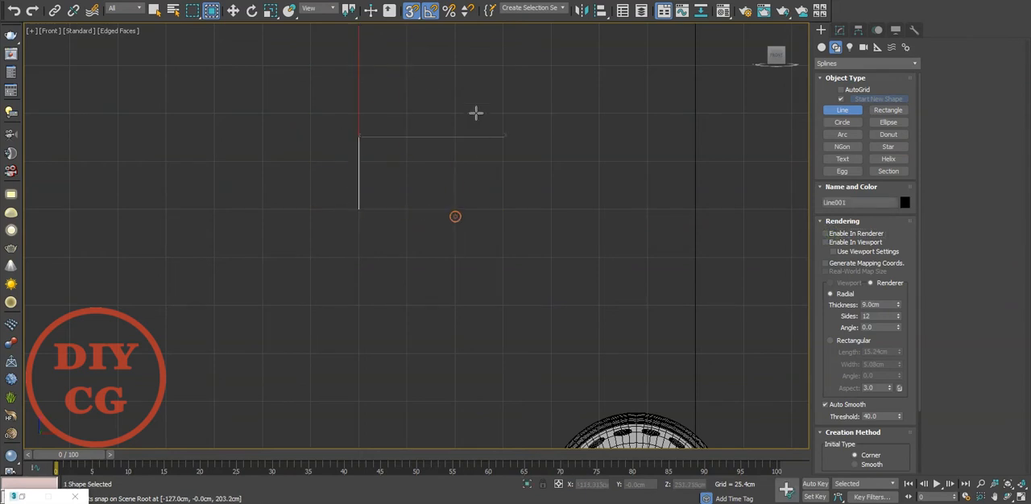
click(453, 65)
click(454, 113)
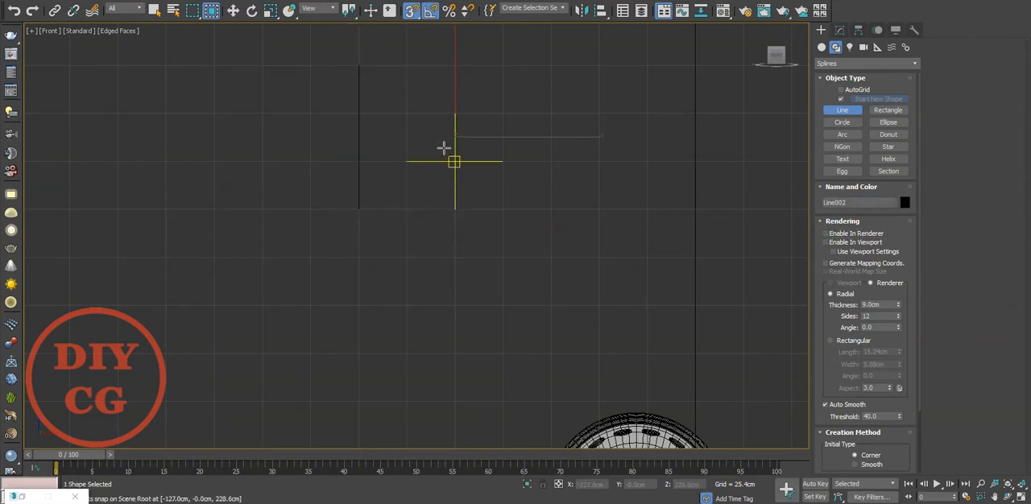
Draw a circle whose diameter spans the upper ends of the two lines and convert it to Editable Spline.
click(842, 123)
scroll(390, 147, up, 3)
drag(344, 181, 540, 182)
right_click(533, 201)
right_click(532, 199)
mouse_move(621, 326)
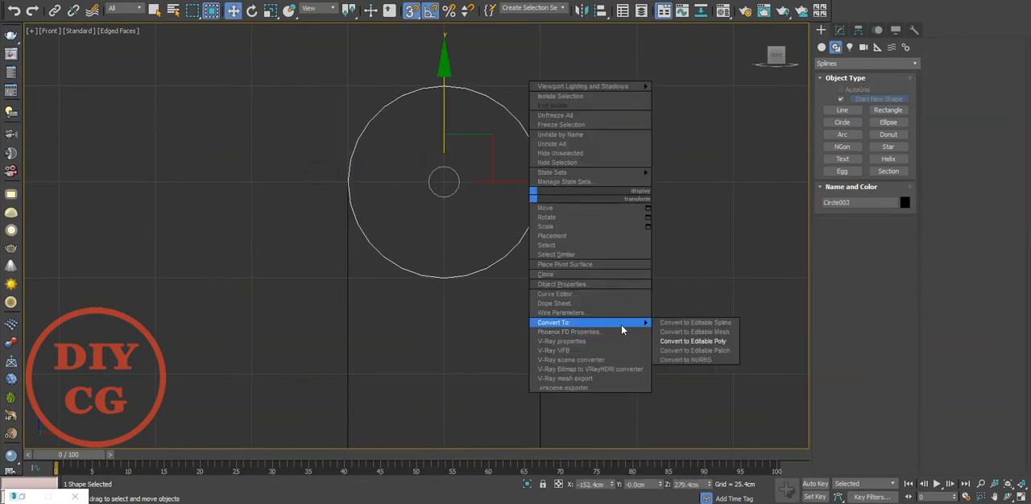
click(681, 325)
Attach both vertical lines to the circle and trim away the circle's lower half to leave an arch.
right_click(613, 268)
click(578, 289)
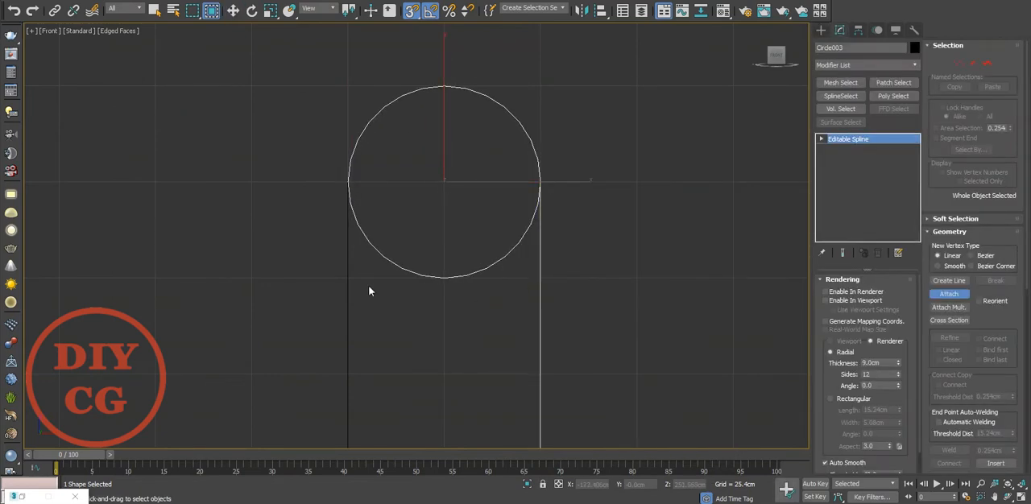
key(3)
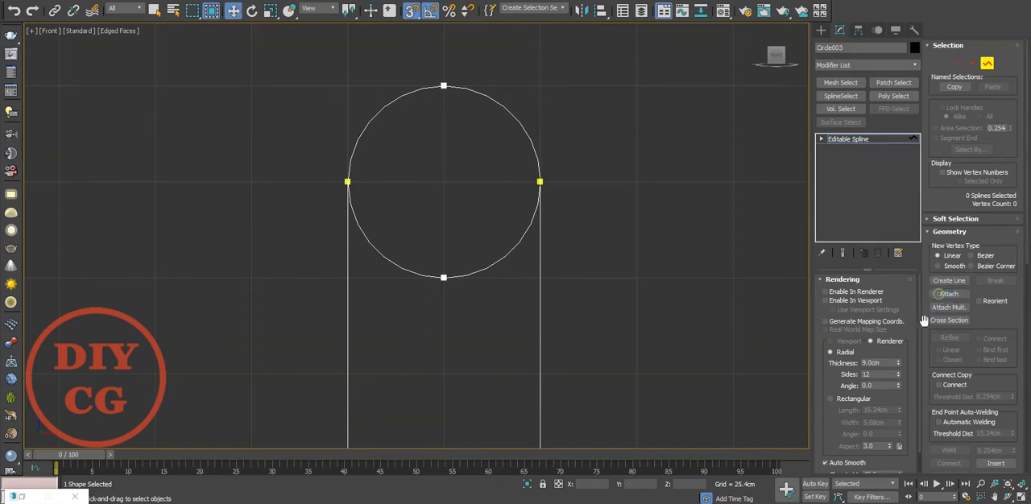
scroll(928, 314, down, 5)
click(414, 272)
middle_drag(436, 278, 435, 196)
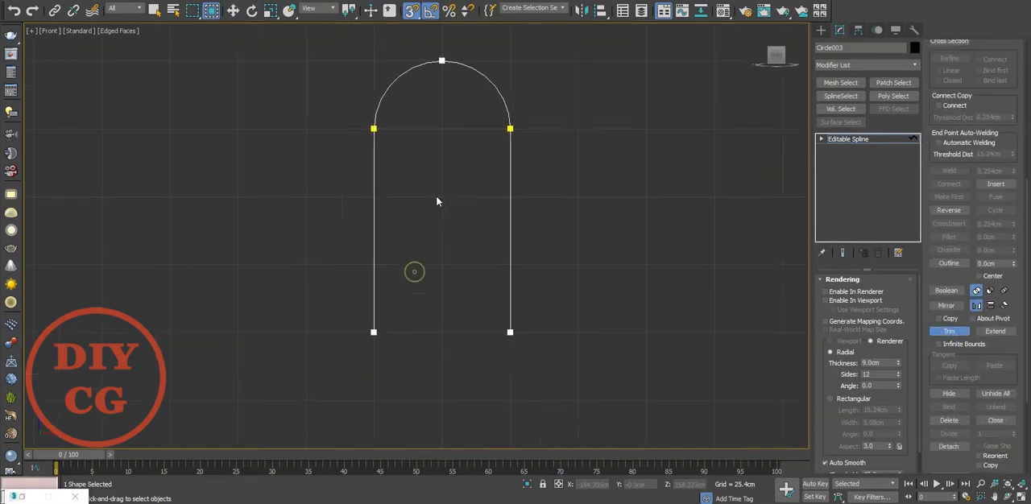
Select the vertices where the arch's curve meets its two legs and weld them.
scroll(435, 196, down, 3)
key(1)
key(w)
scroll(452, 129, up, 3)
drag(584, 150, 311, 193)
right_click(399, 218)
click(651, 271)
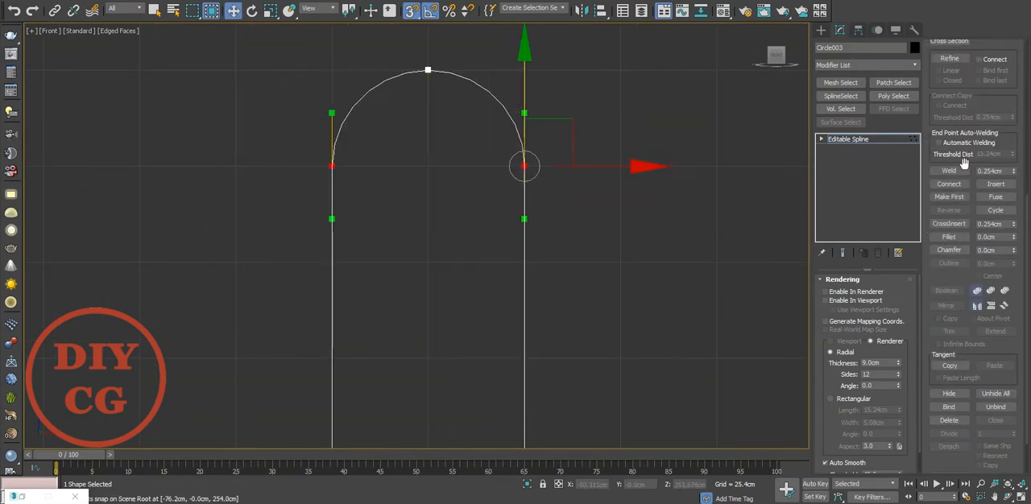
middle_drag(676, 197, 670, 176)
Align the arch spline to the disc in X and Y position only, pivot point to pivot point.
click(820, 31)
scroll(485, 132, down, 4)
middle_drag(508, 264, 463, 225)
key(alt+a)
click(576, 375)
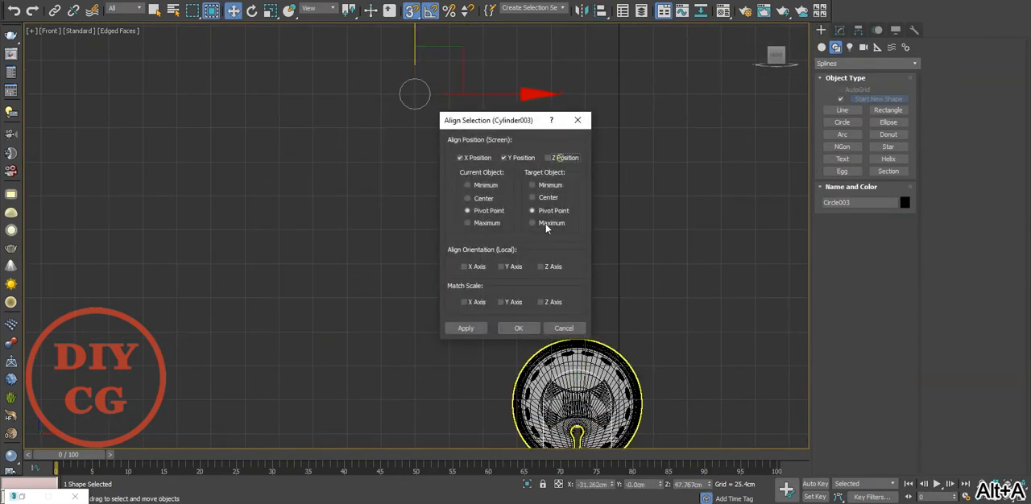
click(517, 328)
Raise the arch until only its leg ends overlap the upper part of the disc, undoing the last vertex move.
scroll(580, 379, up, 2)
drag(577, 351, 576, 236)
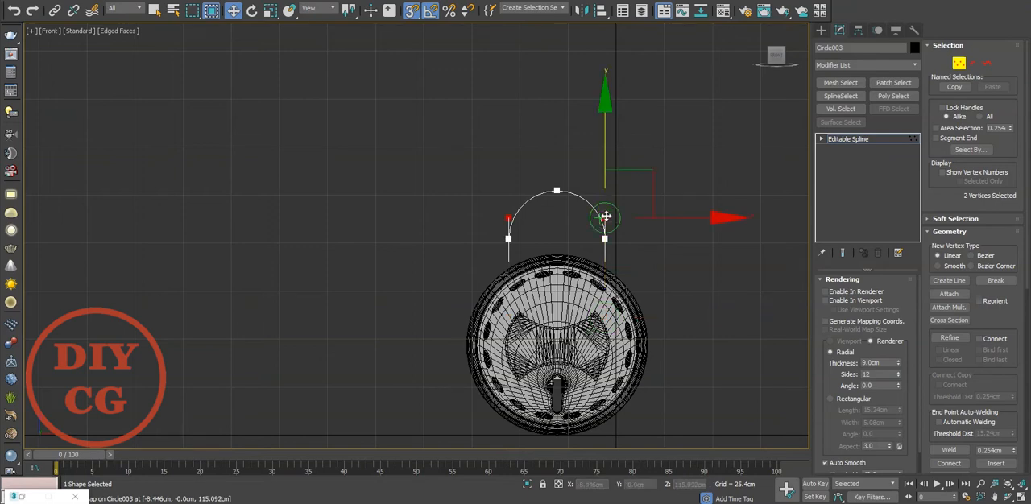
key(ctrl+z)
click(833, 142)
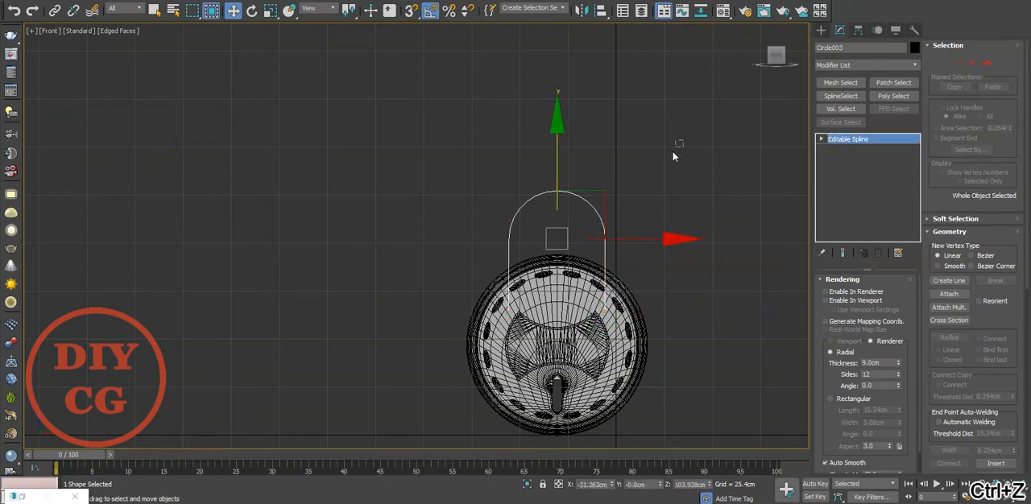
click(603, 266)
click(612, 211)
click(591, 208)
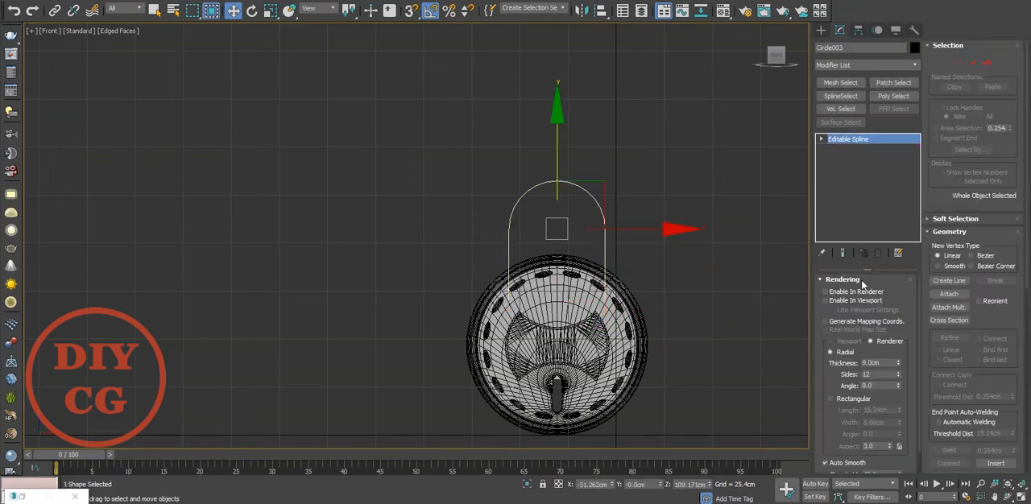
Enable the arch's renderer and viewport thickness, and shift it into the disc's depth in the Top view.
click(824, 291)
click(825, 300)
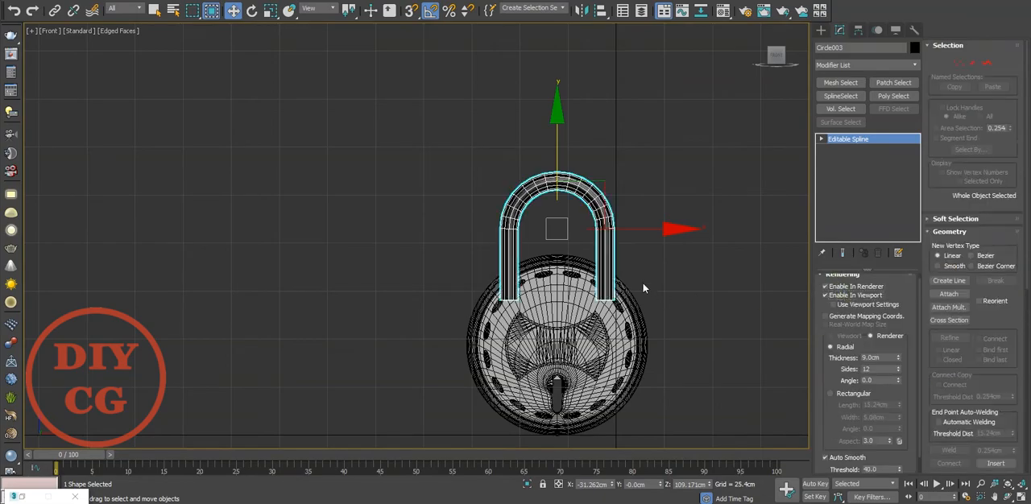
key(t)
middle_drag(423, 336, 510, 331)
key(s)
drag(502, 323, 200, 207)
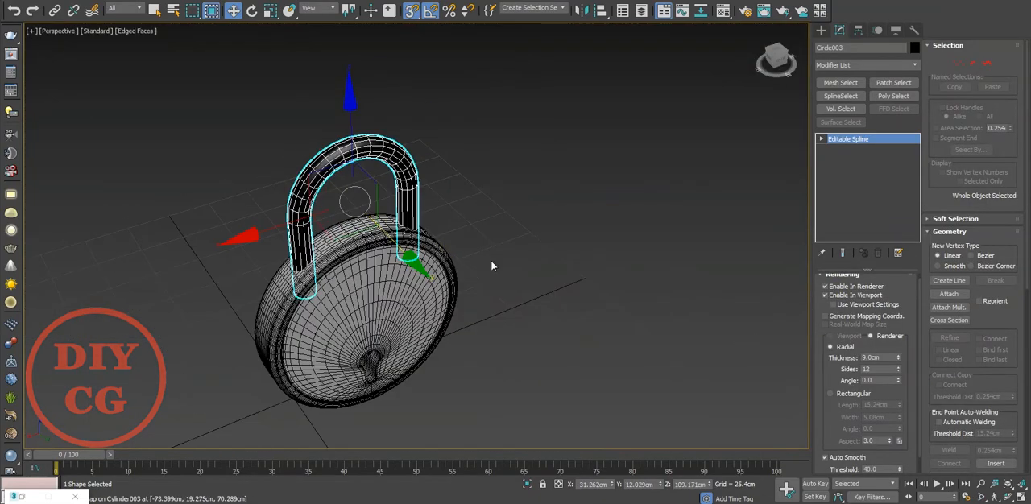
click(491, 261)
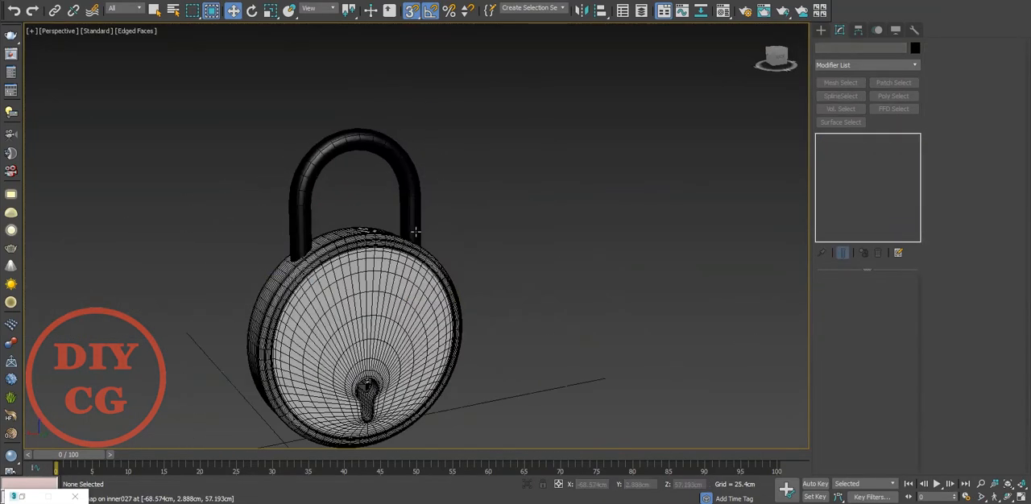
Refine the shackle spline's interpolation so that its curved part gets more segments.
click(415, 223)
right_click(410, 176)
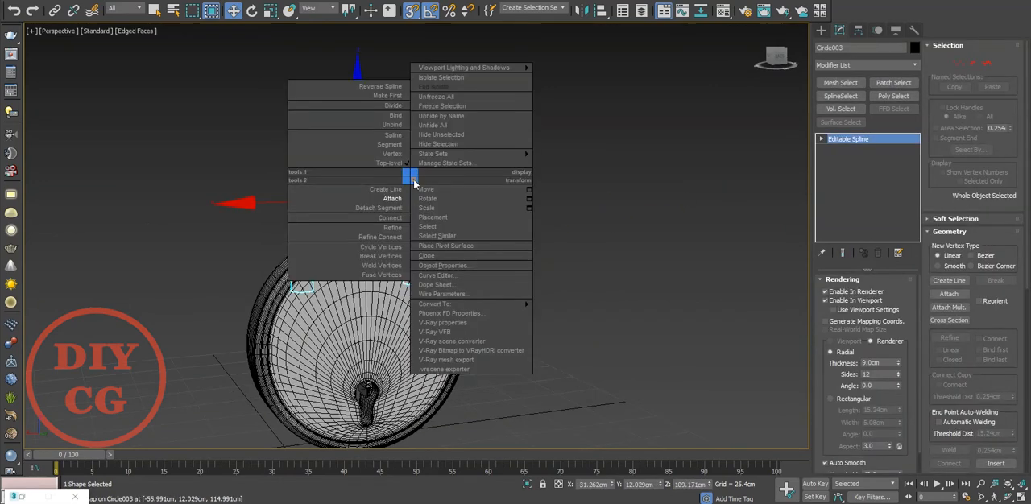
mouse_move(451, 303)
click(672, 245)
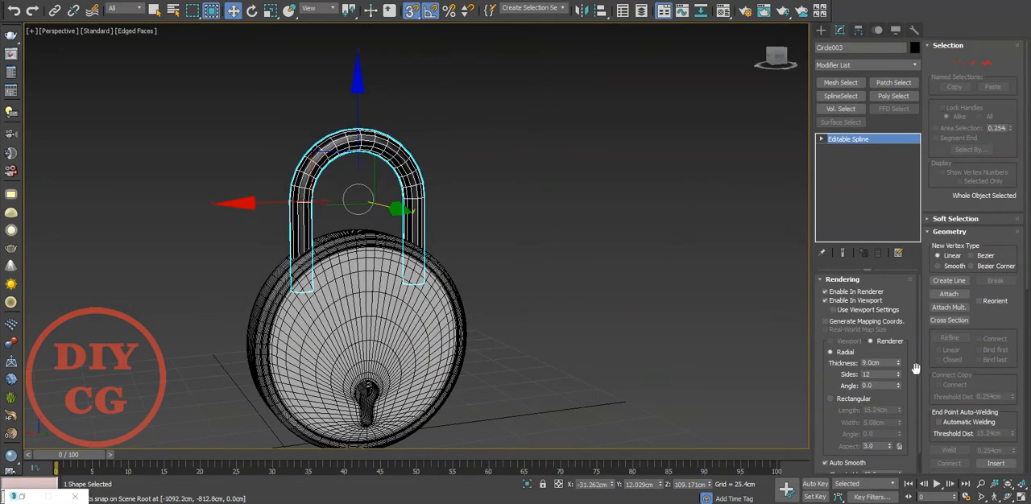
scroll(926, 370, down, 5)
scroll(923, 377, down, 1)
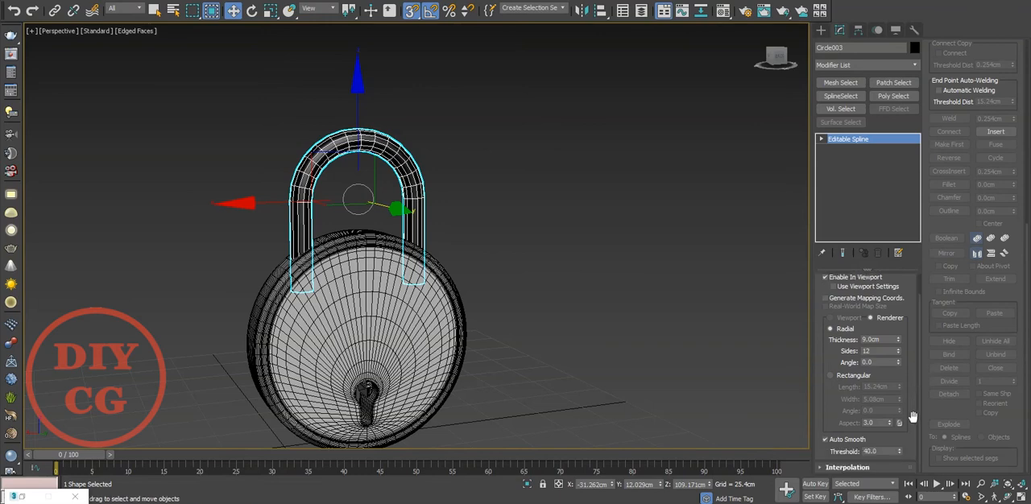
scroll(922, 398, up, 8)
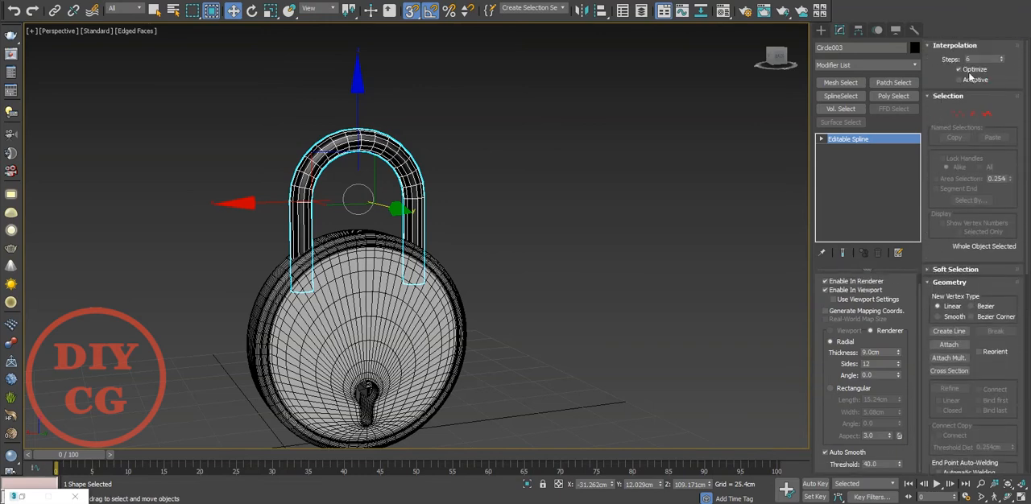
click(520, 230)
Convert the shackle spline to Editable Poly.
click(421, 226)
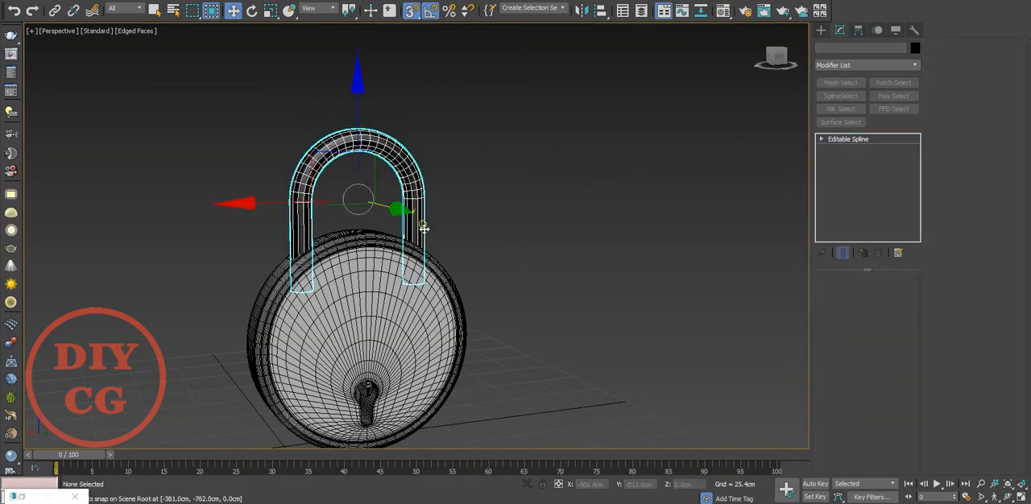
right_click(422, 217)
mouse_move(517, 345)
click(563, 362)
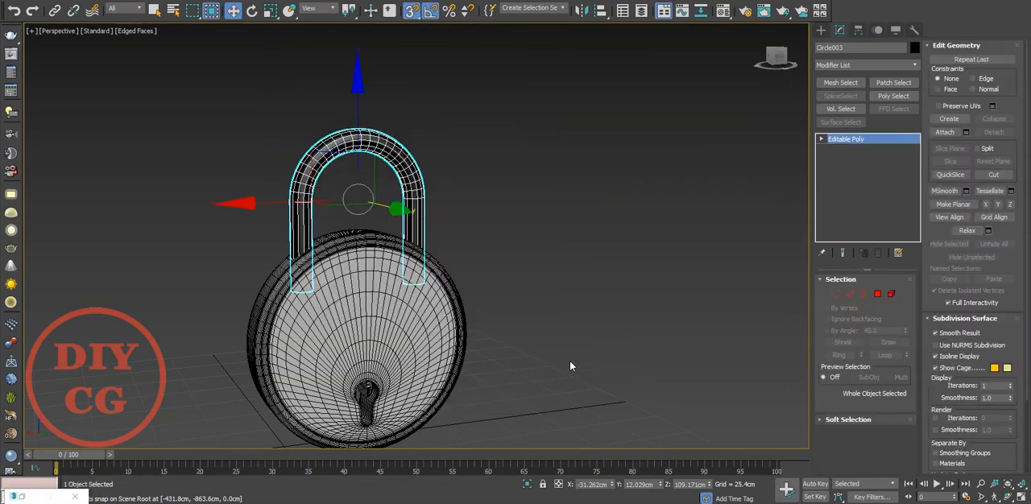
Select the polygons at the shackle's leg ends in the Front view, and give the shackle a grey material.
key(f)
key(4)
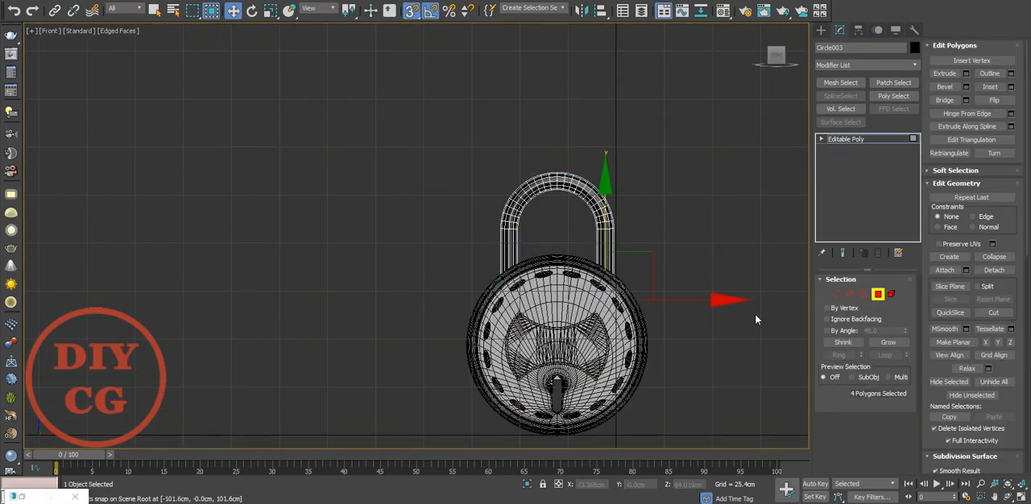
key(m)
click(763, 155)
click(858, 1)
click(821, 30)
click(699, 177)
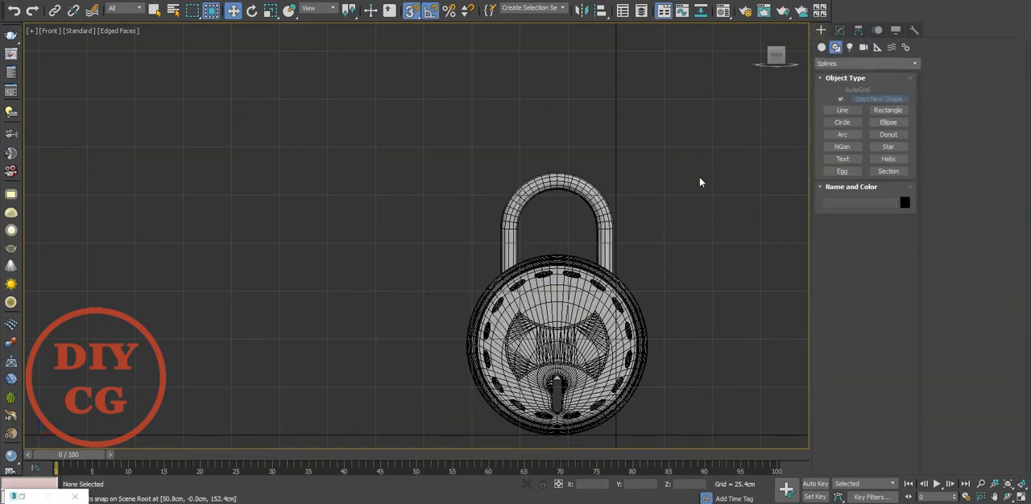
Examine the complete padlock from several angles in the Perspective view, with and without edged faces.
key(p)
alt+middle_drag(575, 244, 773, 283)
scroll(453, 329, up, 7)
middle_drag(453, 329, 487, 268)
key(F4)
scroll(523, 258, down, 5)
scroll(502, 251, down, 5)
click(488, 279)
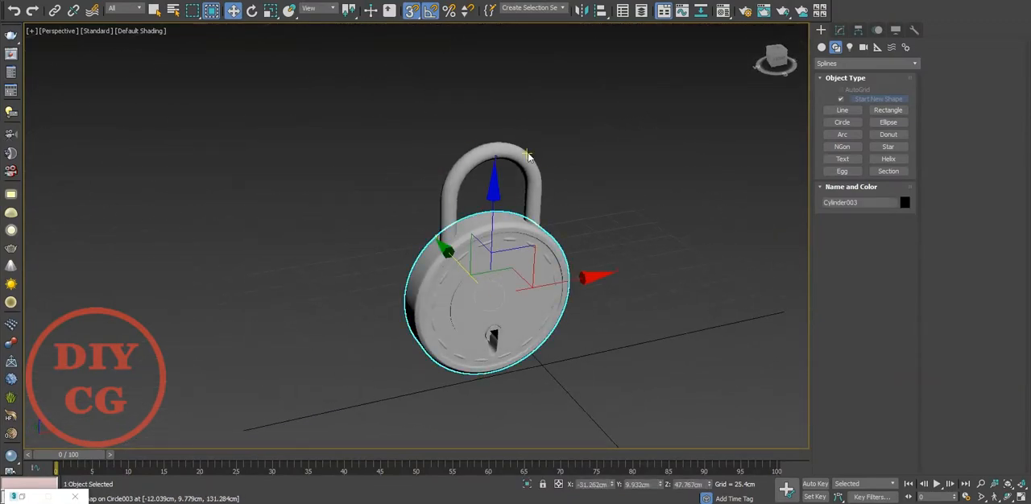
click(581, 173)
key(F4)
alt+middle_drag(561, 202, 152, 250)
scroll(515, 200, up, 3)
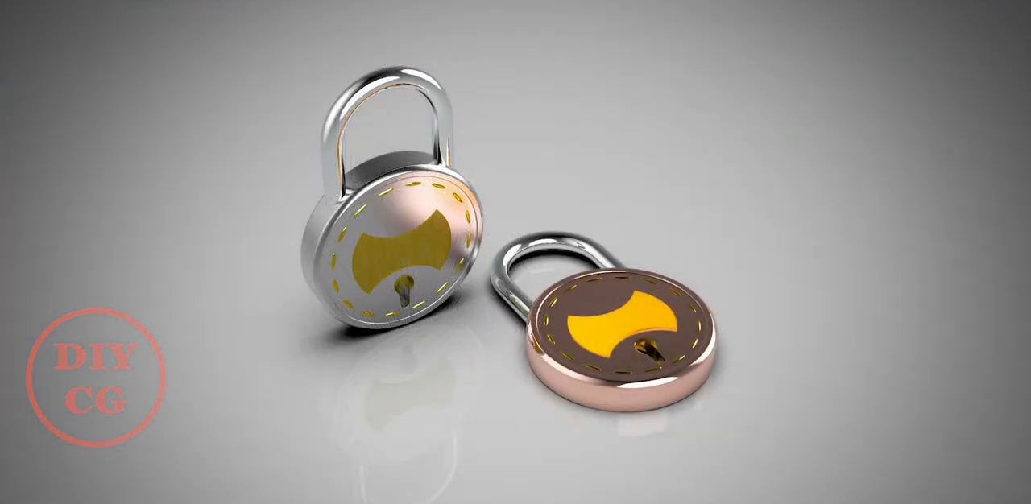